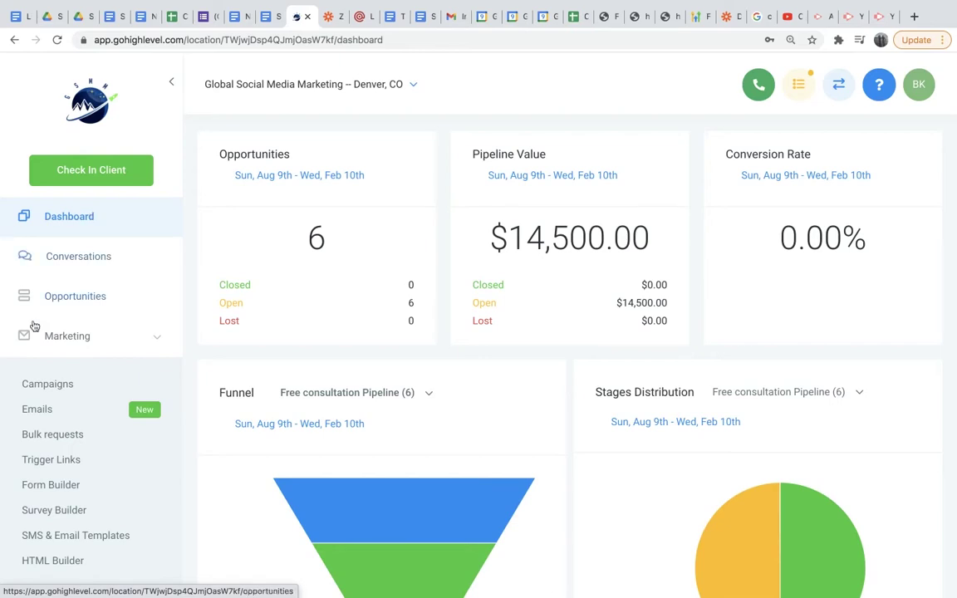
Open Form Builder under Marketing to show the four existing forms.
scroll(108, 422, "down", 1)
scroll(109, 422, "down", 1)
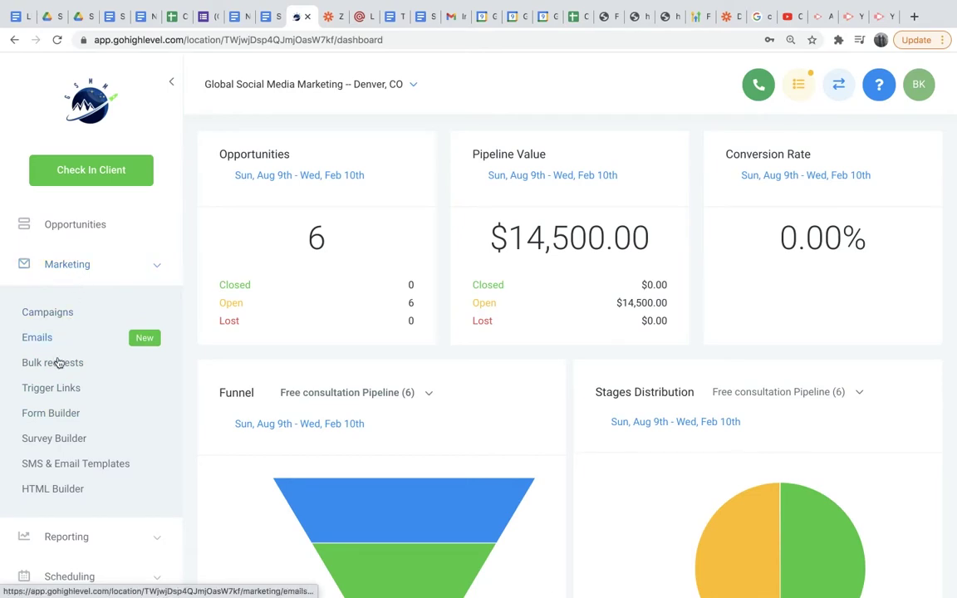
left_click(56, 415)
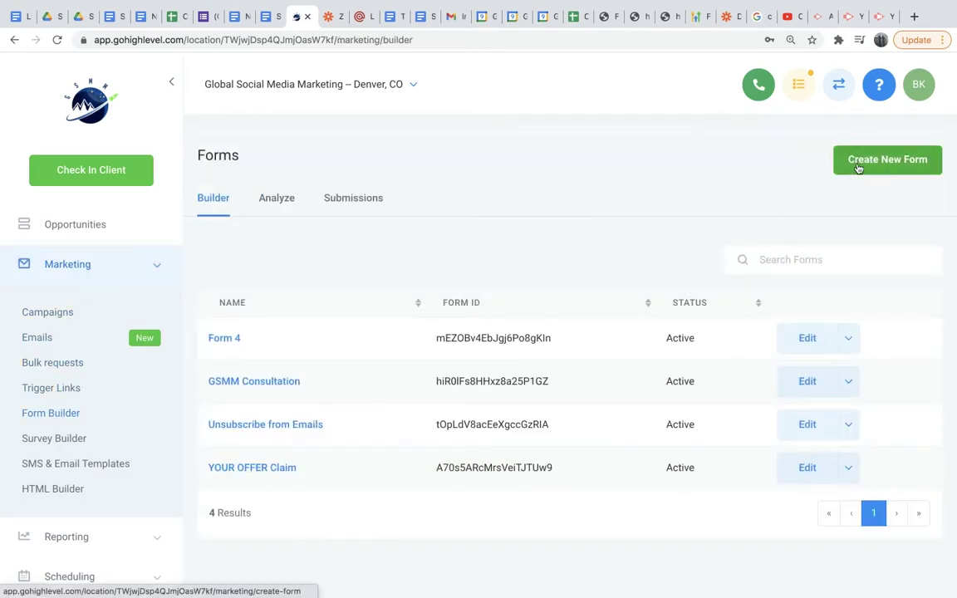
Create Form 5 with Full Name, Phone, Email and Address fields, then show Custom Fields.
left_click(764, 151)
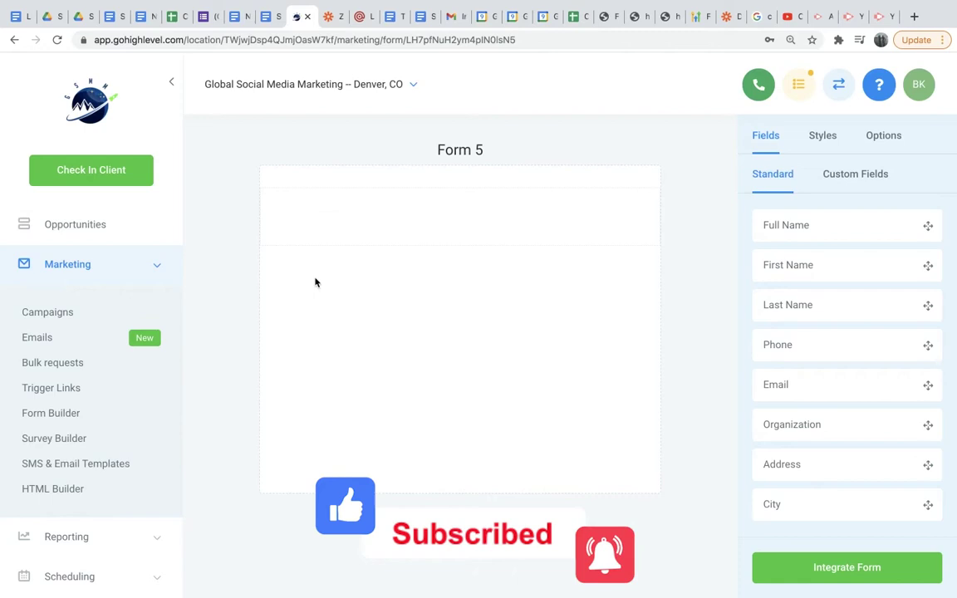
left_click_drag(858, 223, 513, 222)
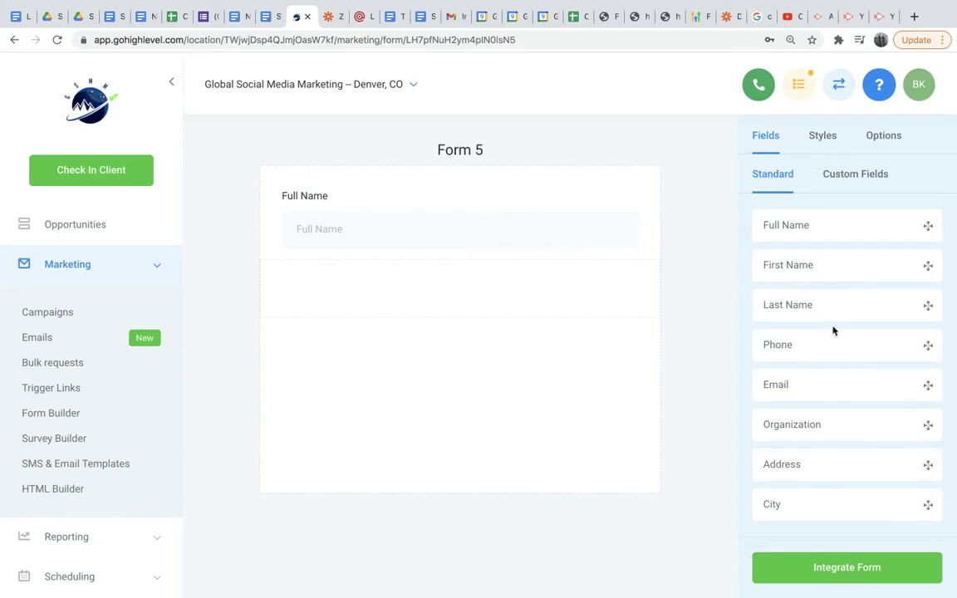
left_click_drag(821, 342, 465, 276)
left_click_drag(782, 379, 476, 345)
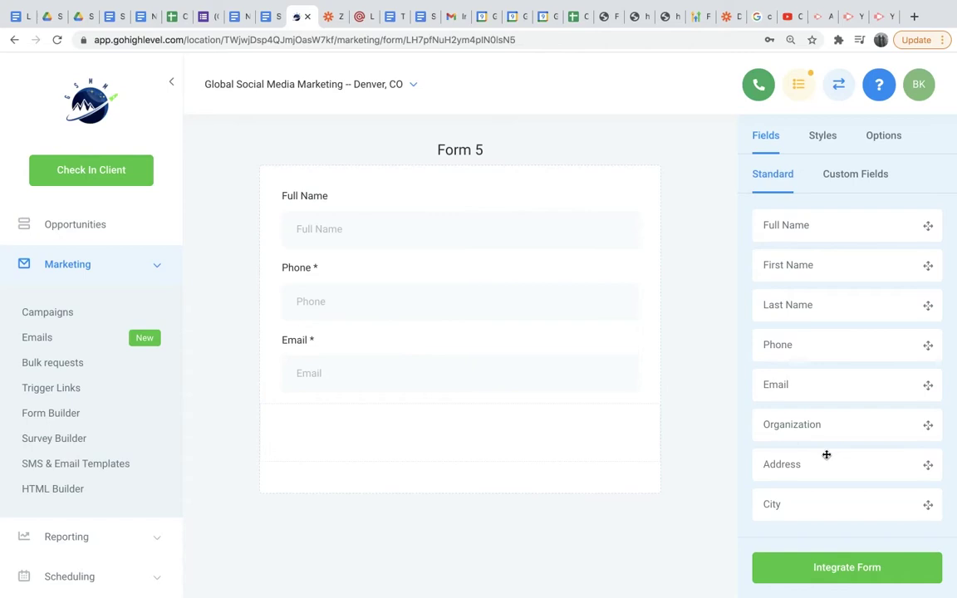
left_click_drag(827, 454, 441, 439)
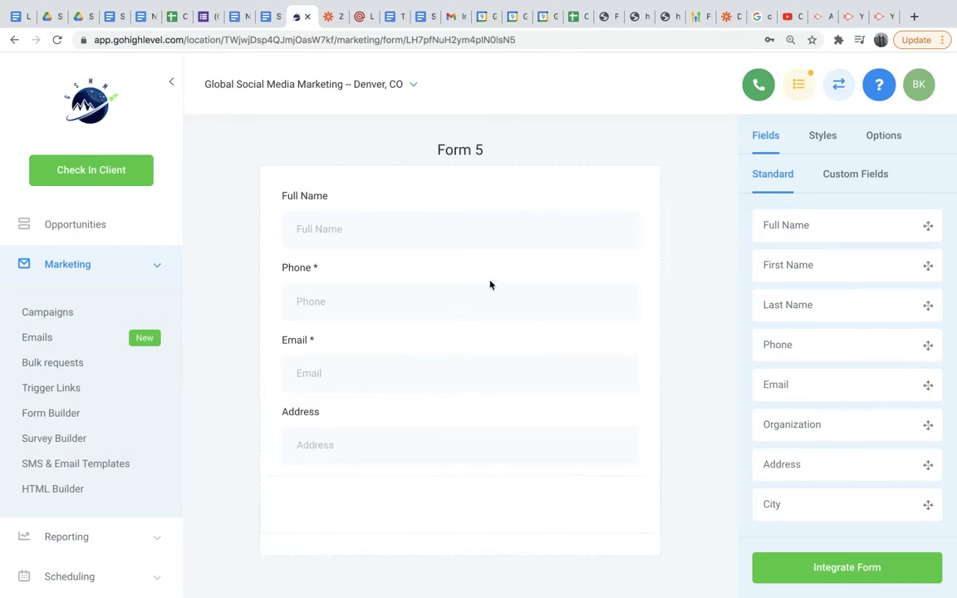
left_click(839, 180)
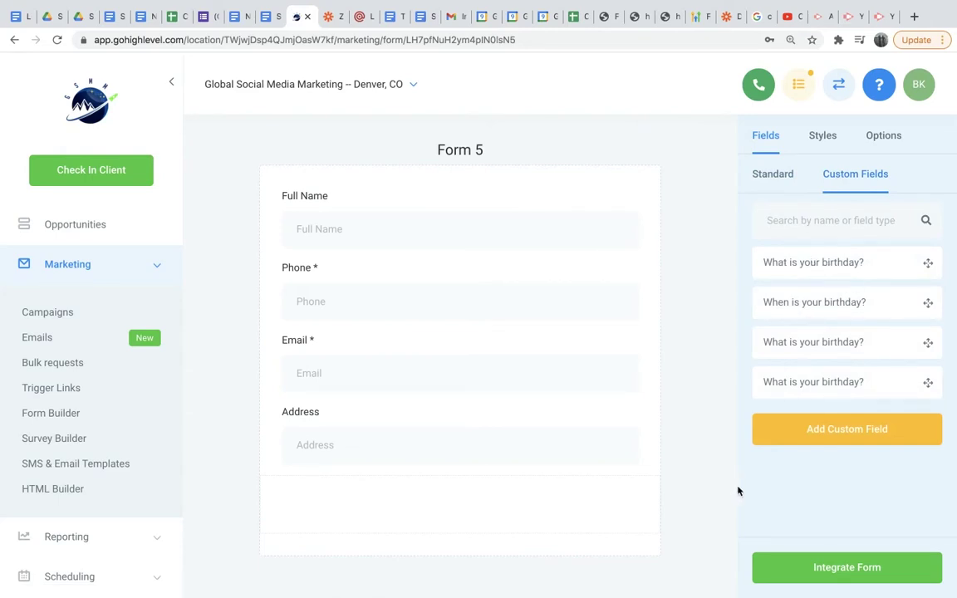
Define a Date custom field named 'What is your birthday' with an empty placeholder.
left_click(806, 439)
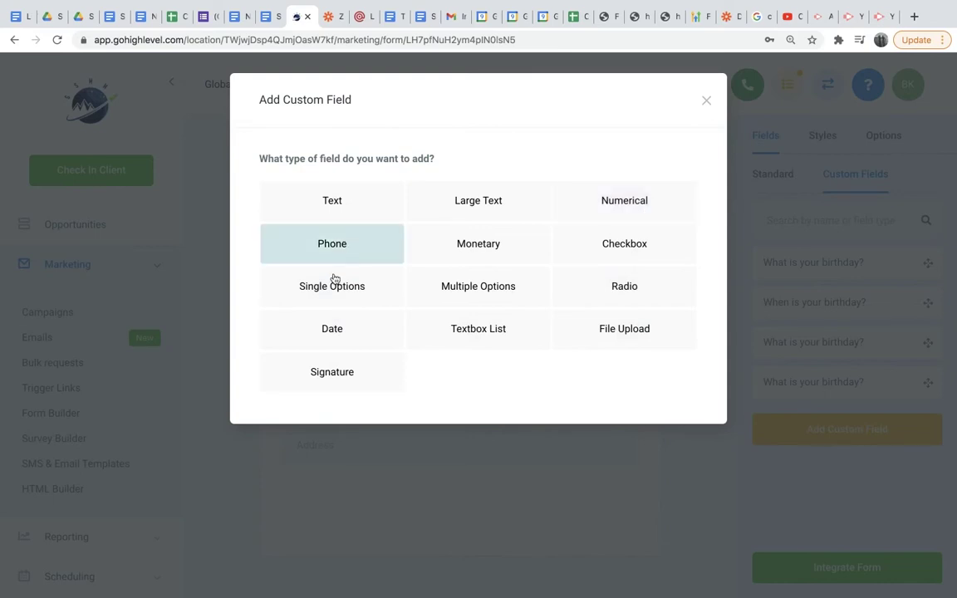
left_click(330, 325)
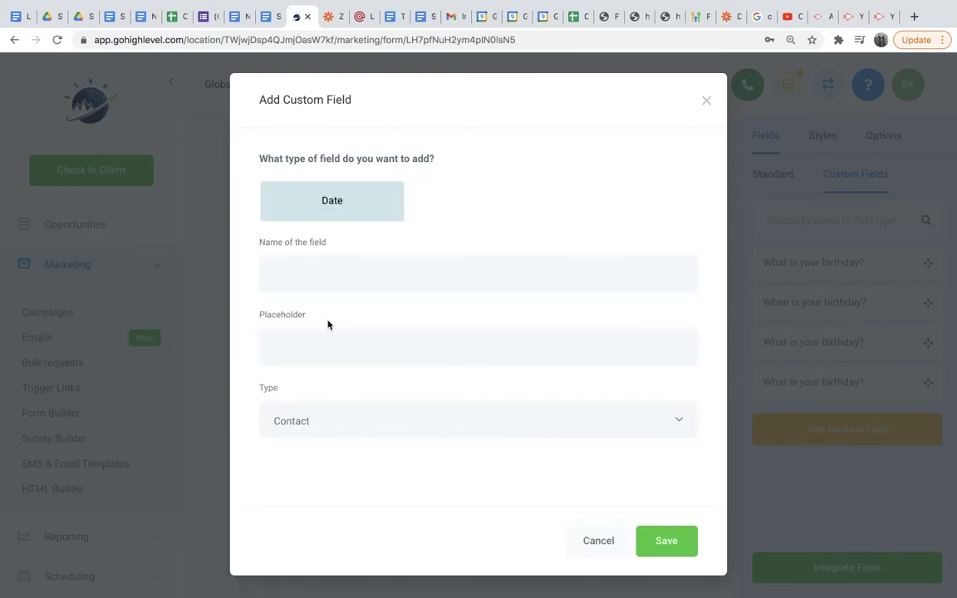
left_click(343, 272)
type("What is your birthday?")
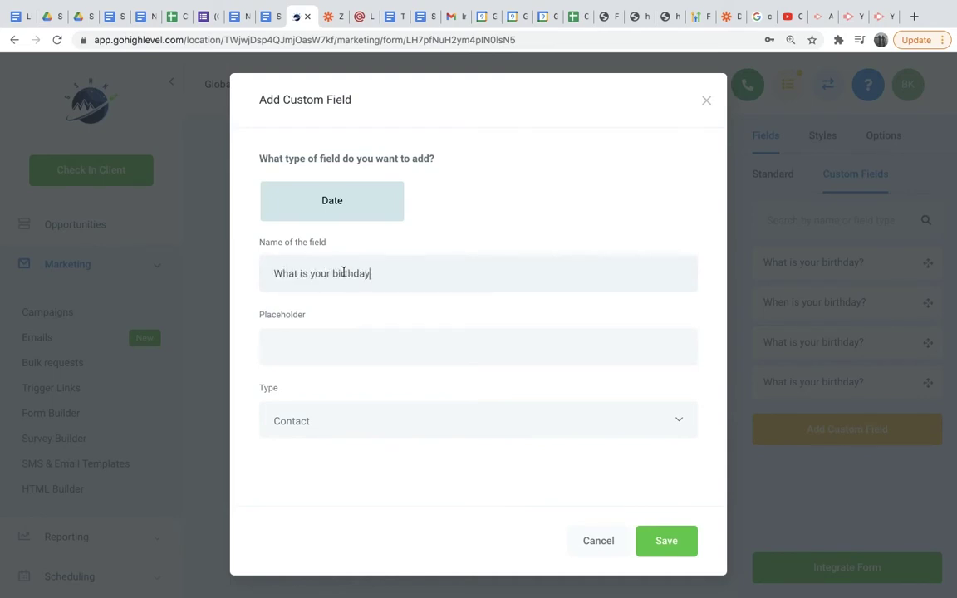
left_click(301, 333)
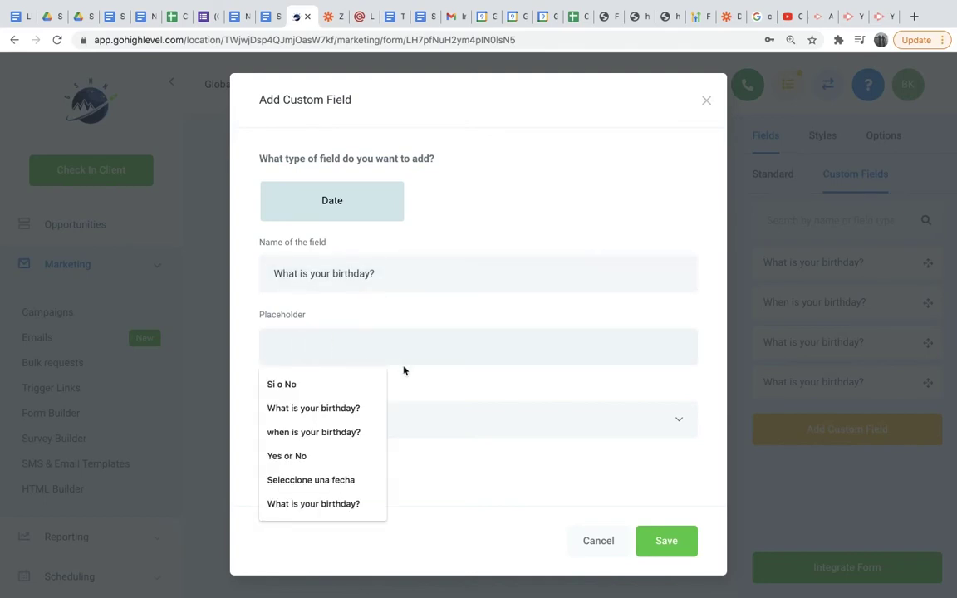
left_click(419, 386)
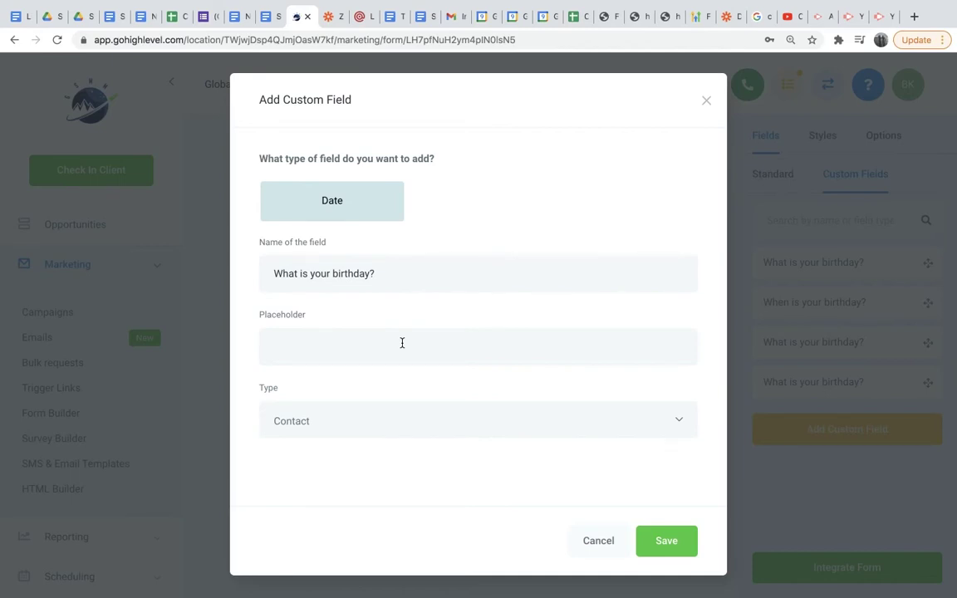
left_click(375, 342)
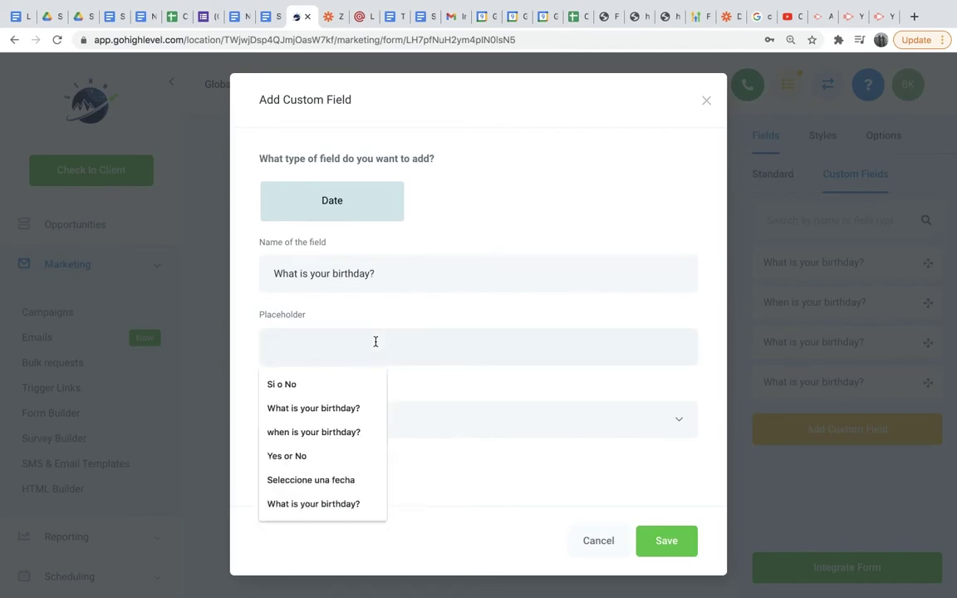
type("Yes or NO")
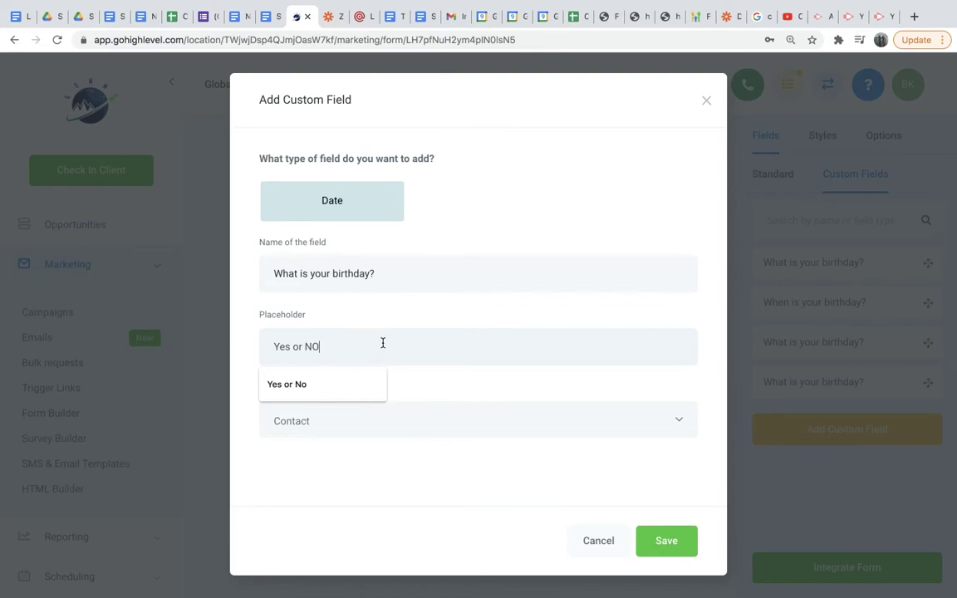
left_click_drag(376, 355, 258, 352)
key("BackSpace")
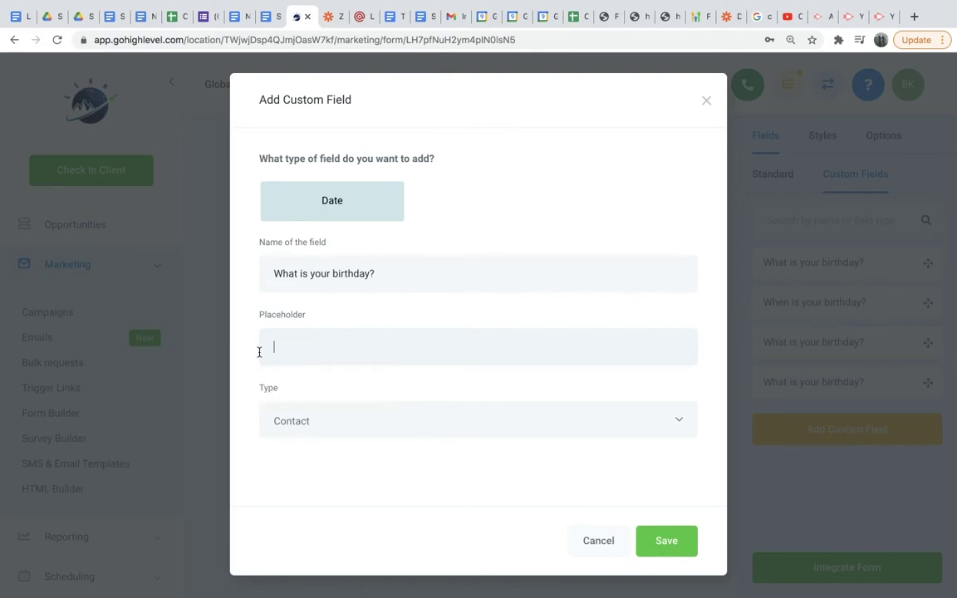
Save the birthday date field and add a button below the Address field.
left_click(670, 542)
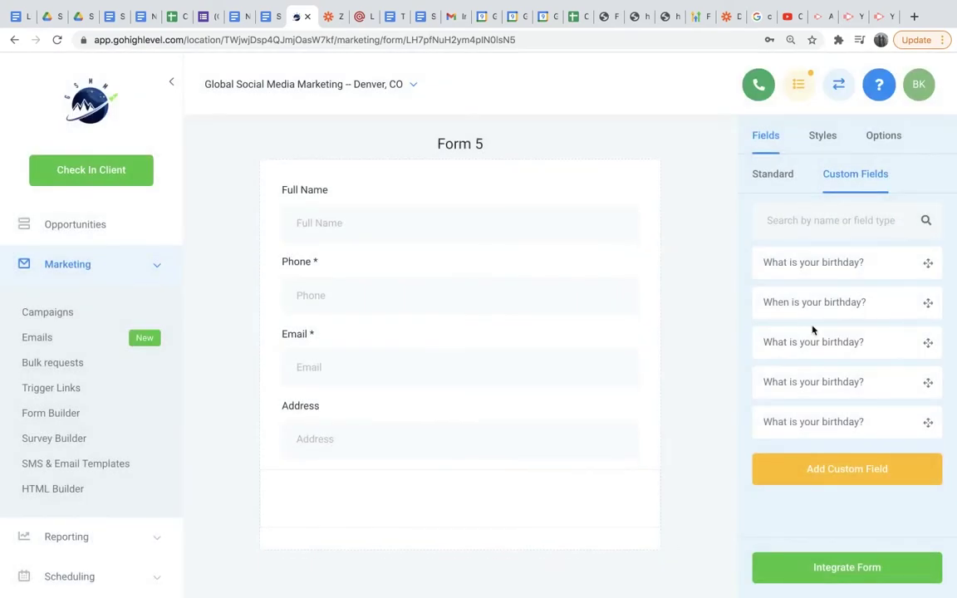
left_click(781, 177)
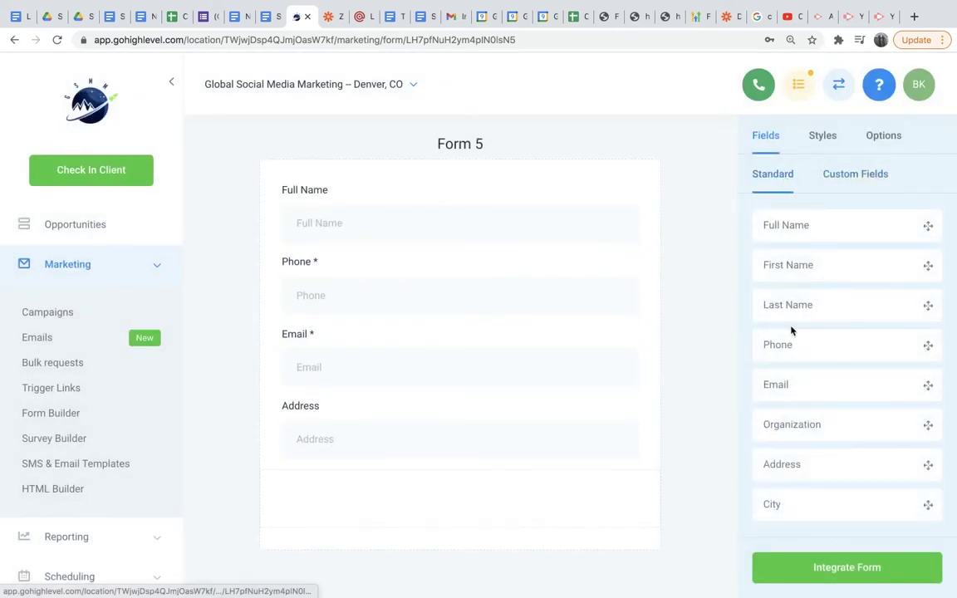
scroll(790, 331, "down", 5)
scroll(790, 329, "down", 3)
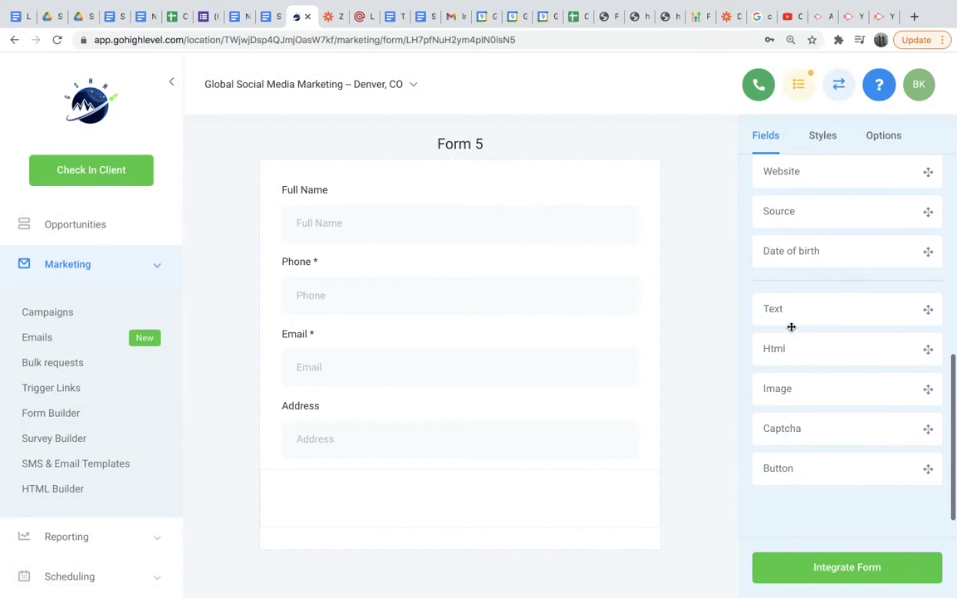
left_click_drag(830, 472, 380, 498)
Relabel the button 'Book Now' and make it full width.
left_click(320, 498)
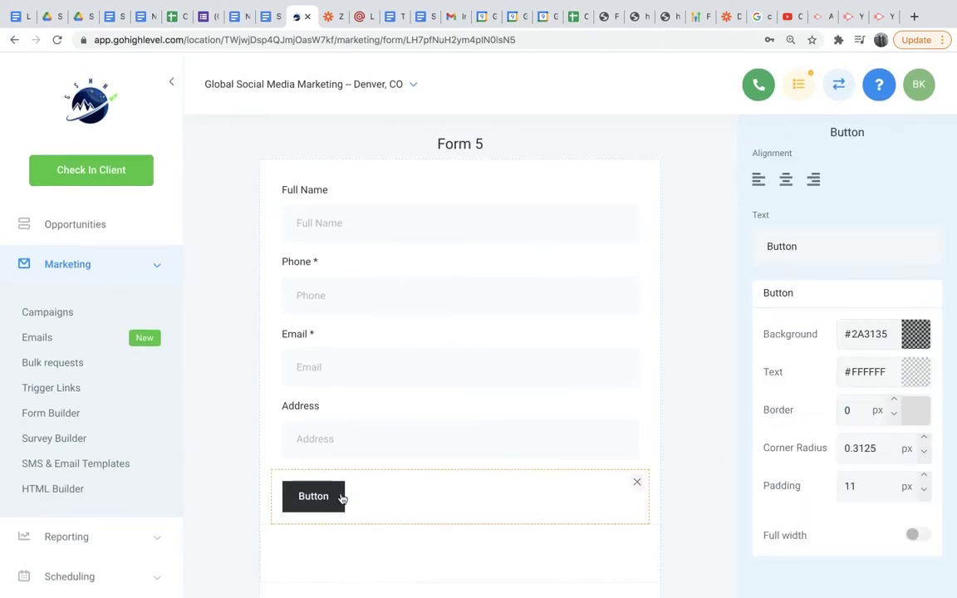
left_click_drag(799, 247, 766, 244)
key("BackSpace")
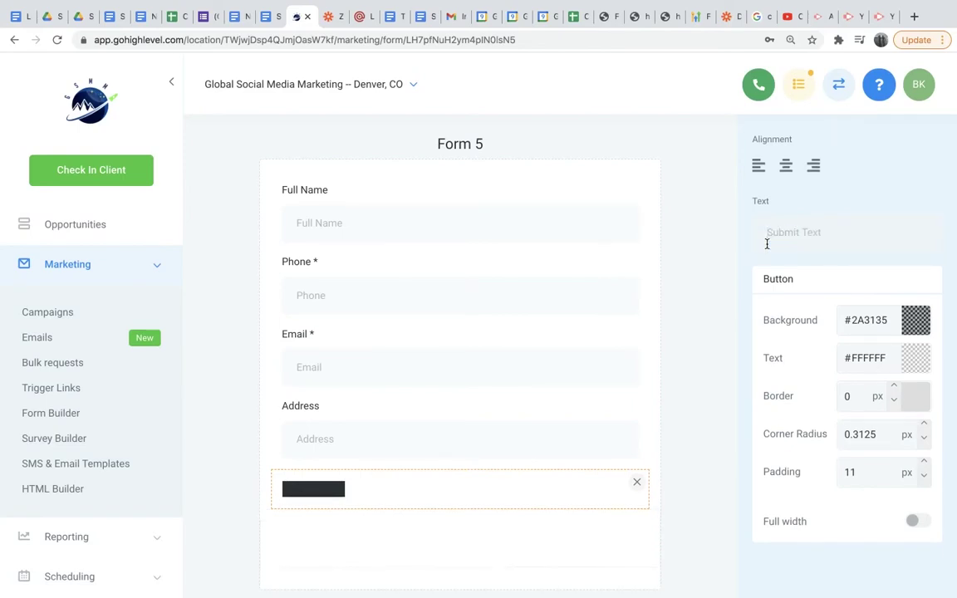
type("Book")
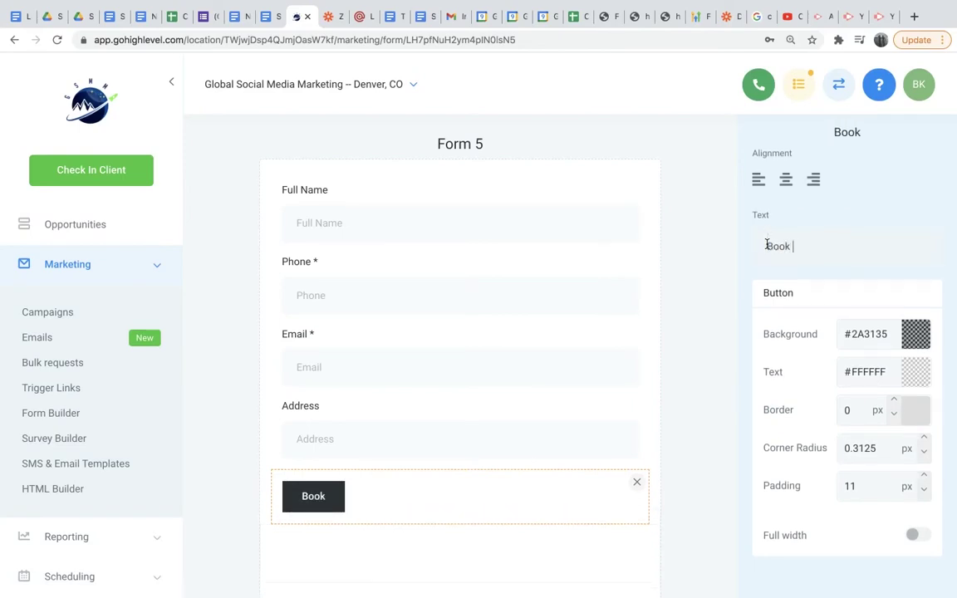
type(" Now")
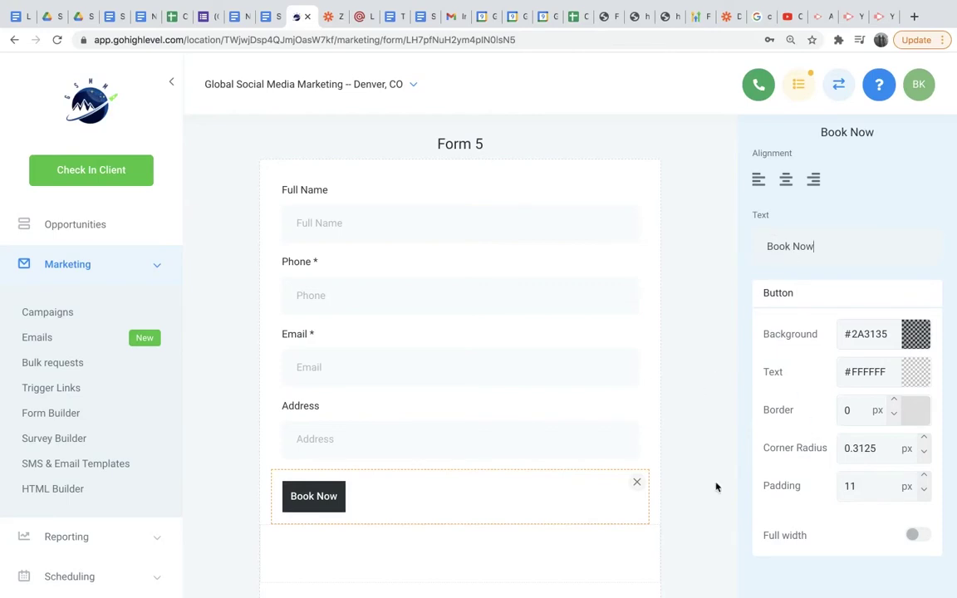
left_click(914, 536)
left_click(712, 524)
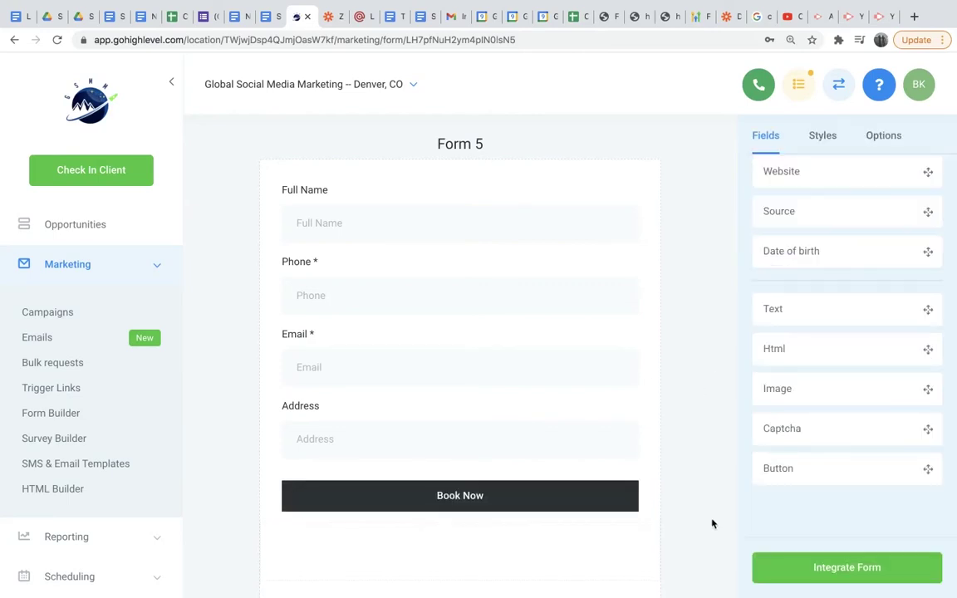
scroll(705, 487, "down", 1)
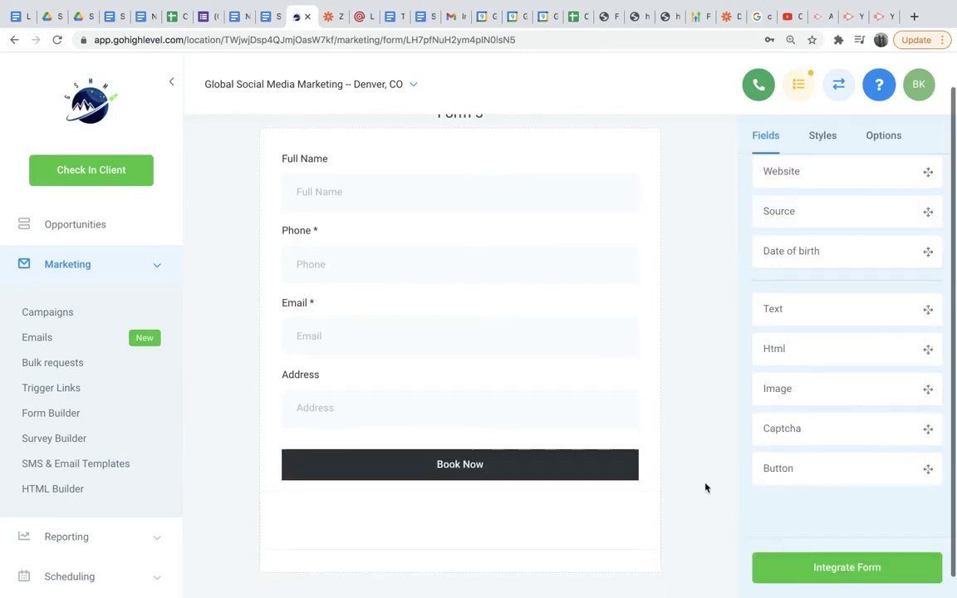
View Form 5's embed code, then return to the Form 5 builder.
left_click(828, 571)
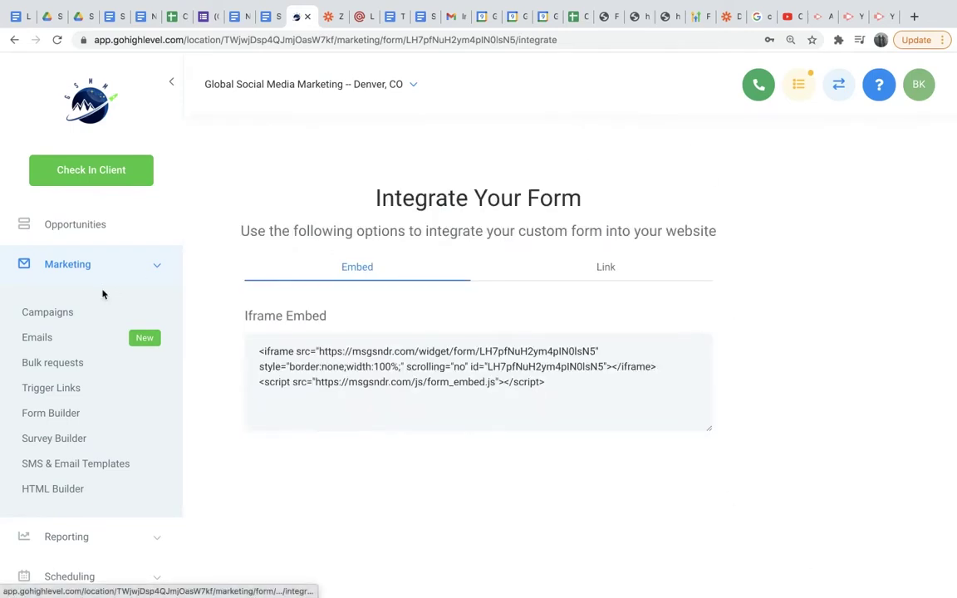
left_click(15, 39)
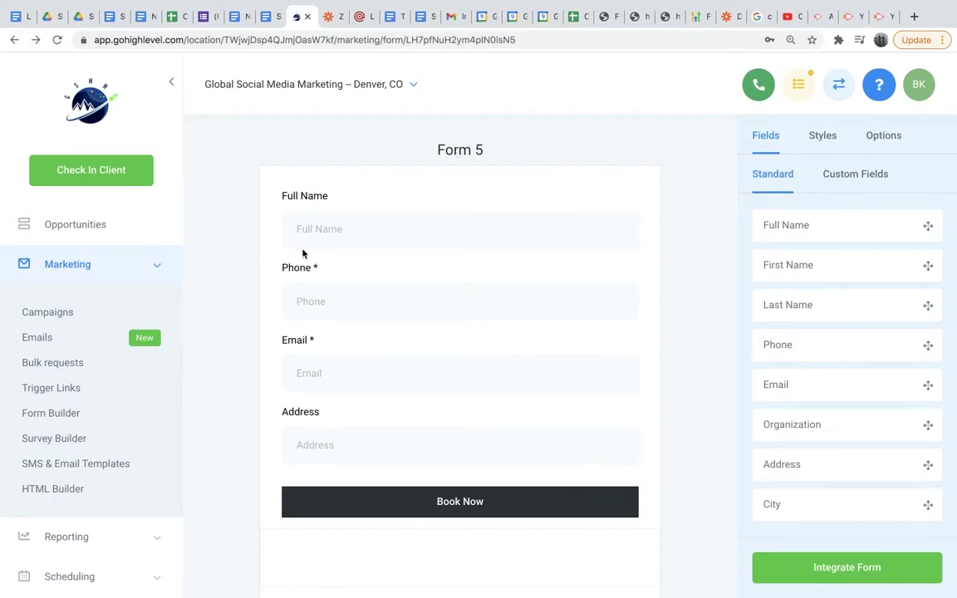
Delete the Choose File upload field below Book Now, cancelling the file picker.
scroll(504, 485, "down", 5)
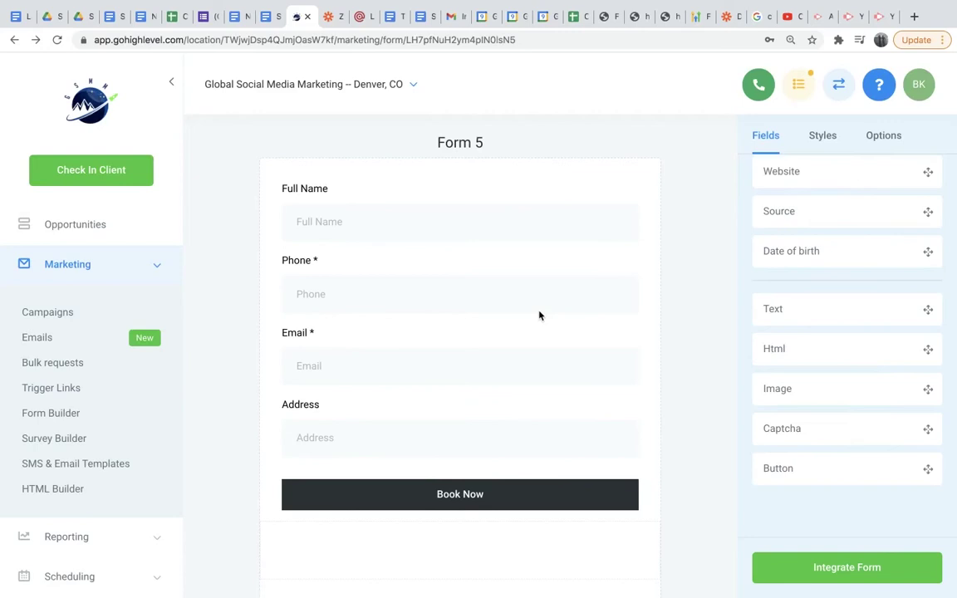
scroll(539, 314, "down", 1)
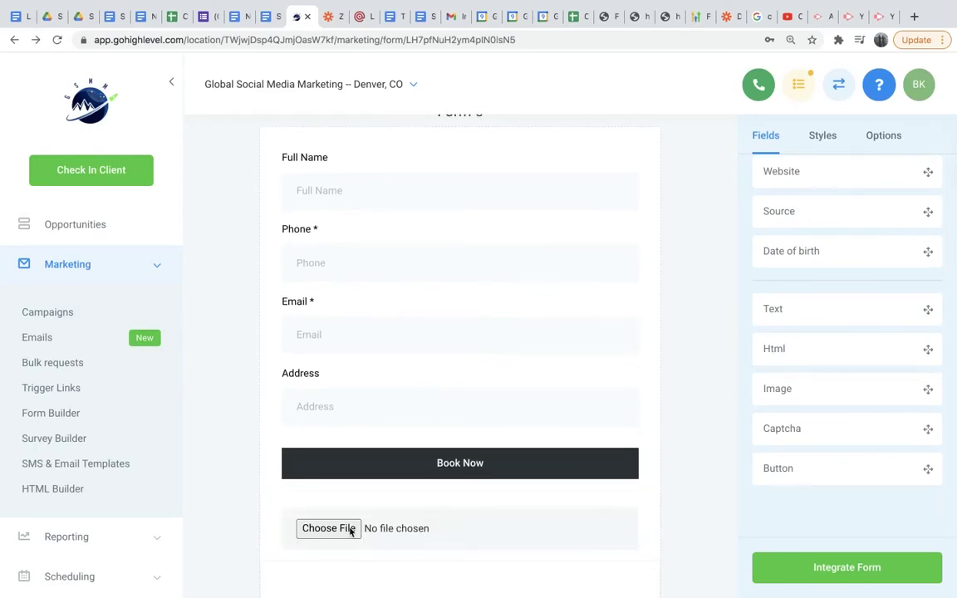
left_click(321, 529)
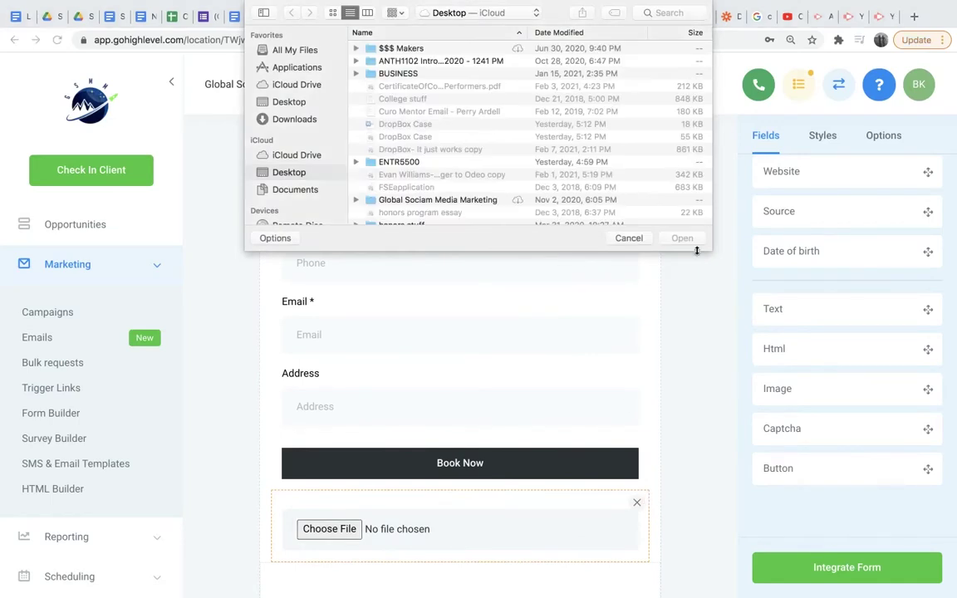
left_click(629, 238)
left_click(636, 503)
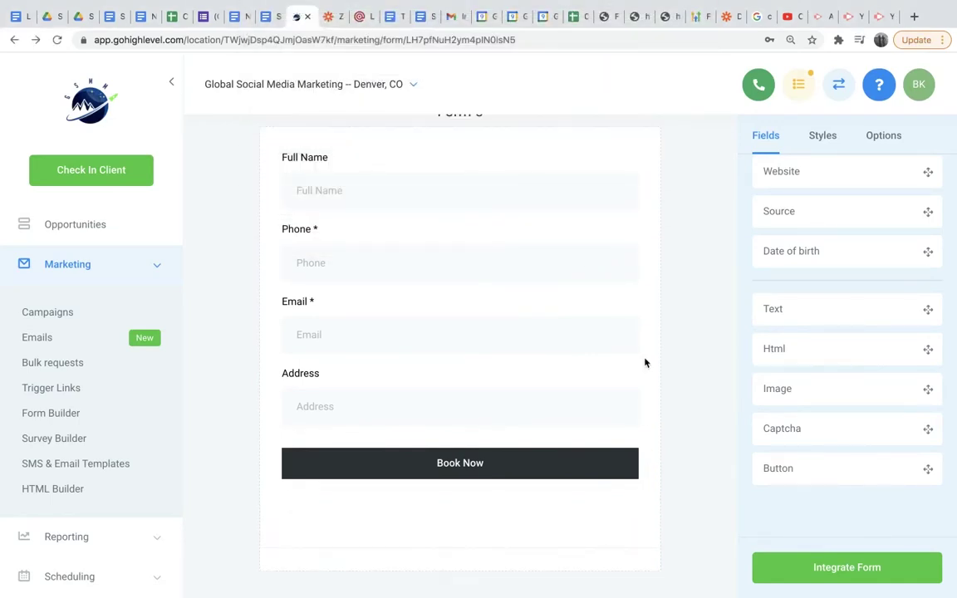
scroll(645, 362, "up", 1)
scroll(615, 399, "down", 2)
scroll(812, 404, "up", 3)
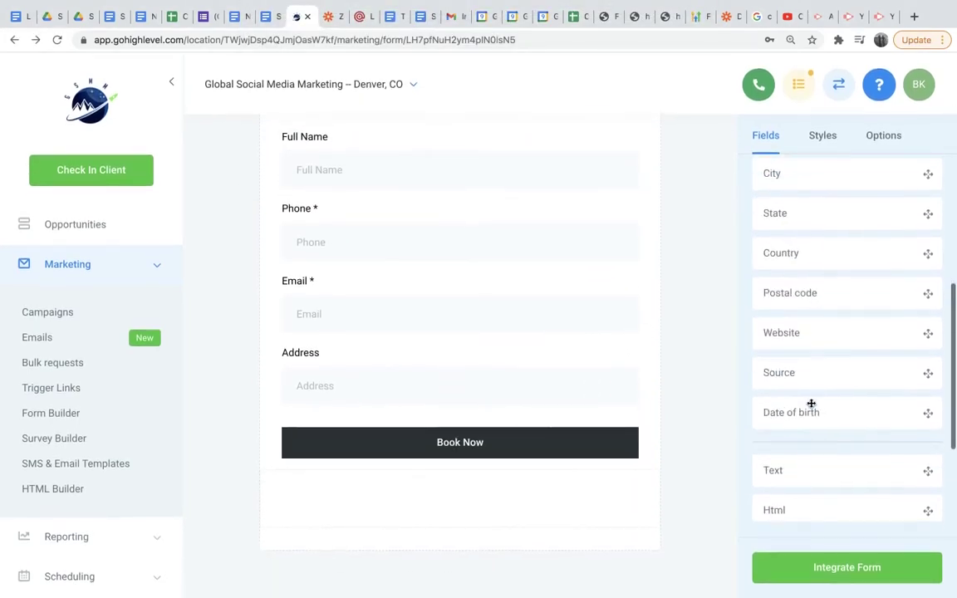
scroll(805, 356, "up", 3)
scroll(534, 301, "up", 2)
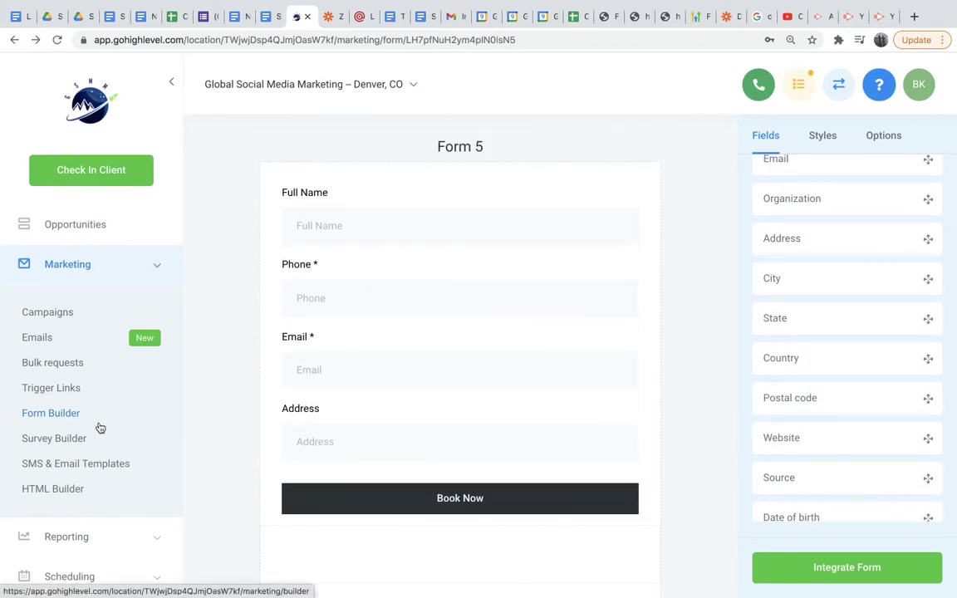
scroll(100, 428, "down", 2)
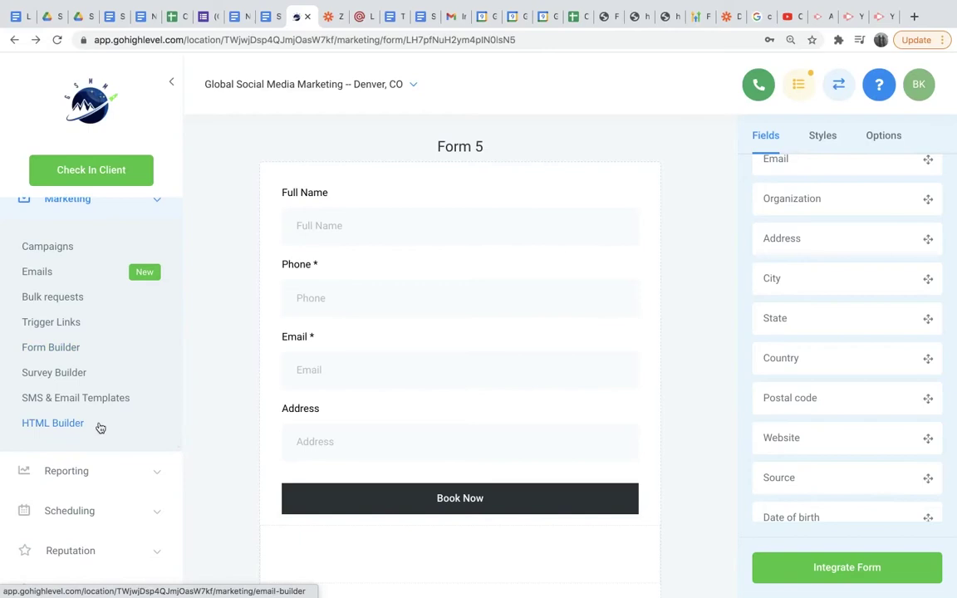
scroll(98, 426, "down", 3)
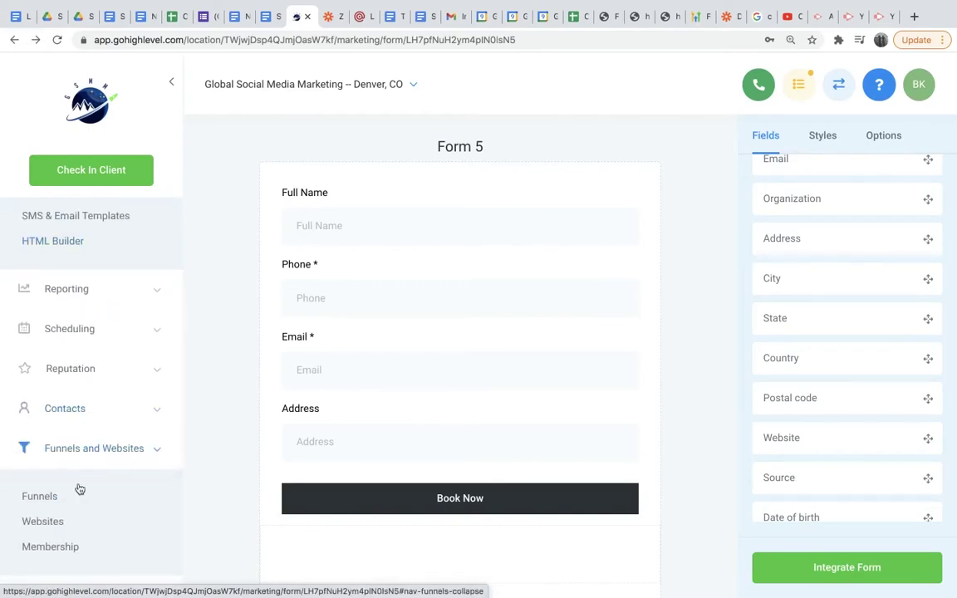
From Funnels, create an empty funnel called 'GHL Tutorial'.
scroll(80, 490, "down", 1)
left_click(47, 464)
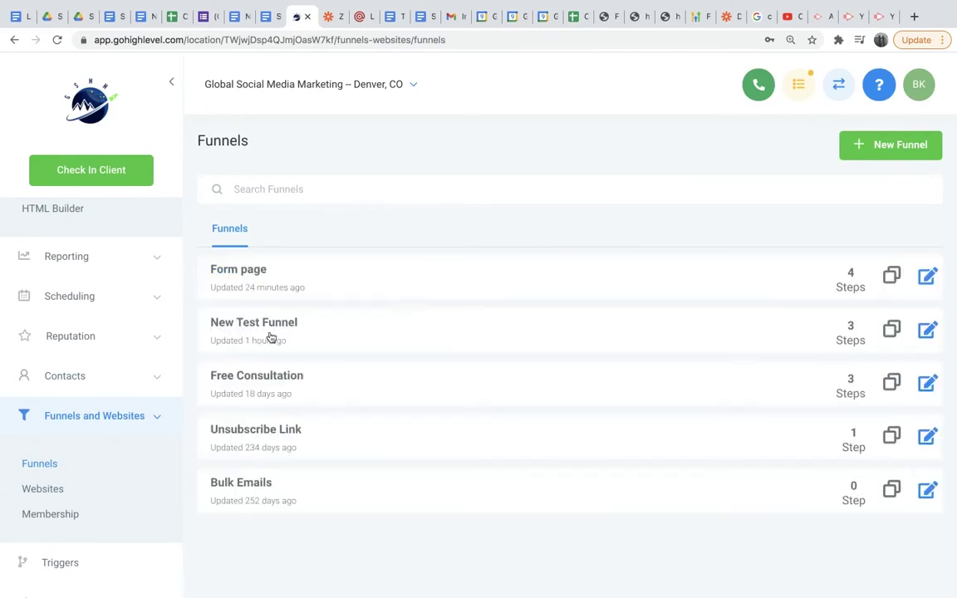
left_click(886, 146)
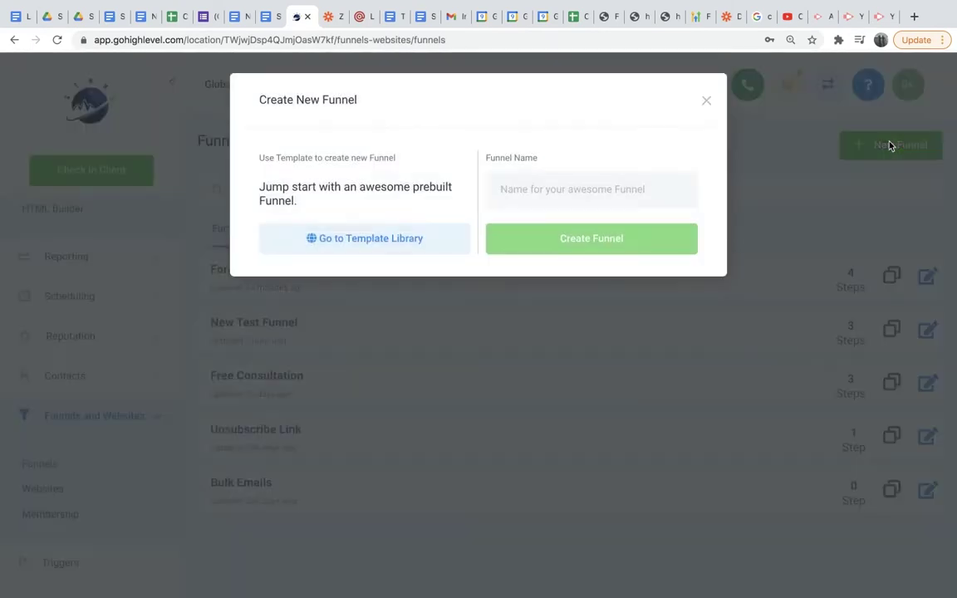
left_click(652, 189)
type("GHL")
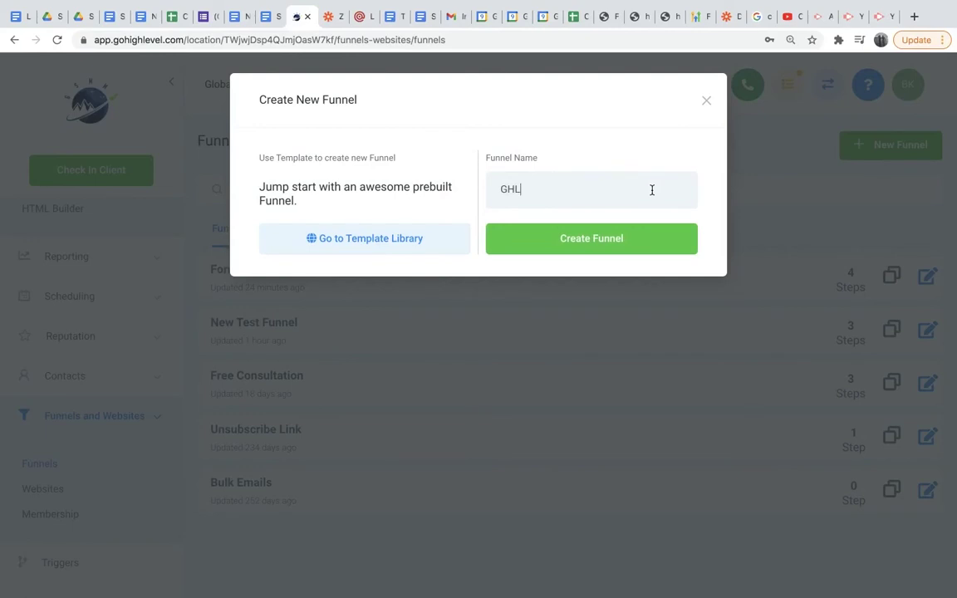
type(" Tutorial")
left_click(612, 241)
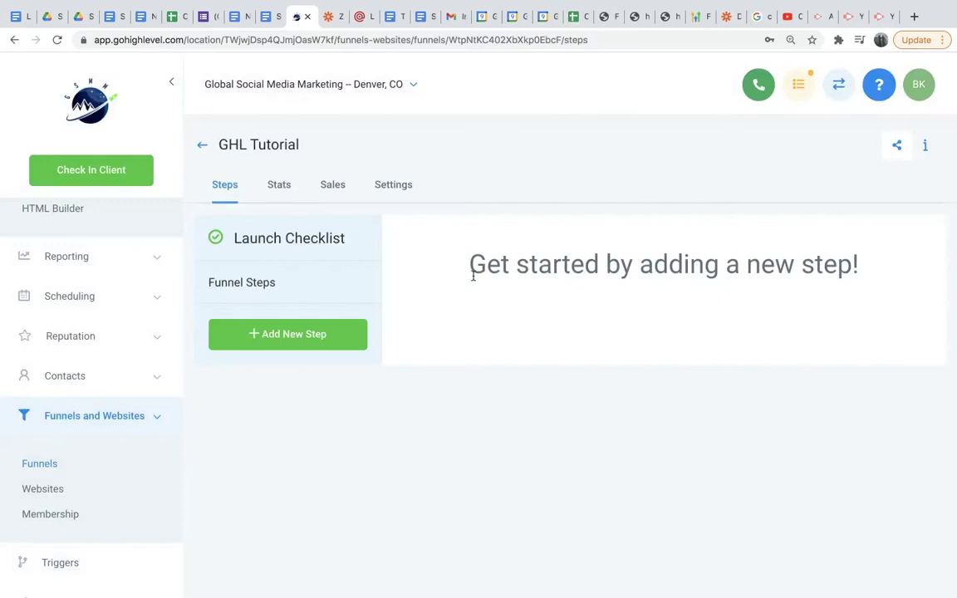
Start a new funnel step and enter 'Form Page' as the page name.
left_click(348, 334)
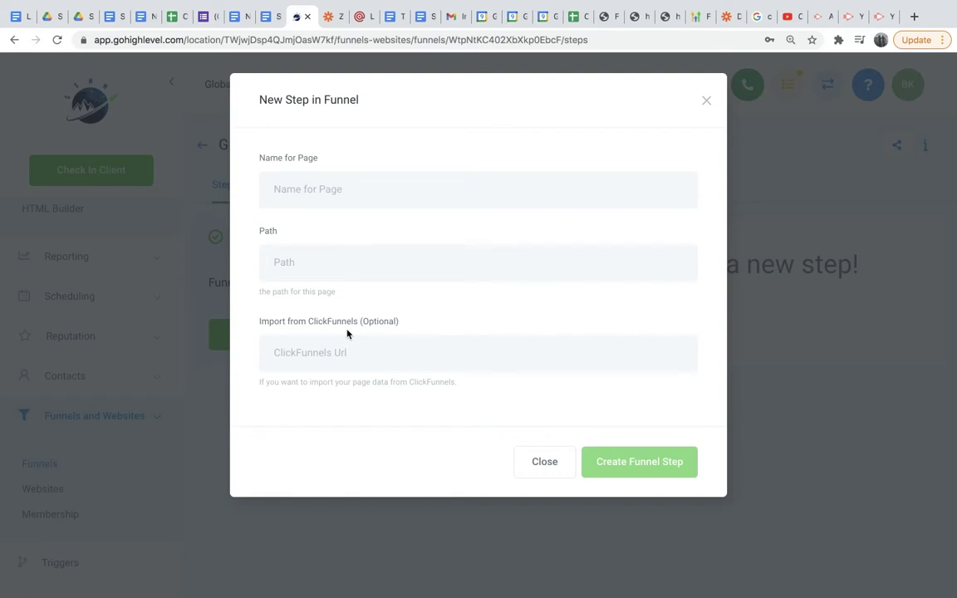
left_click(373, 187)
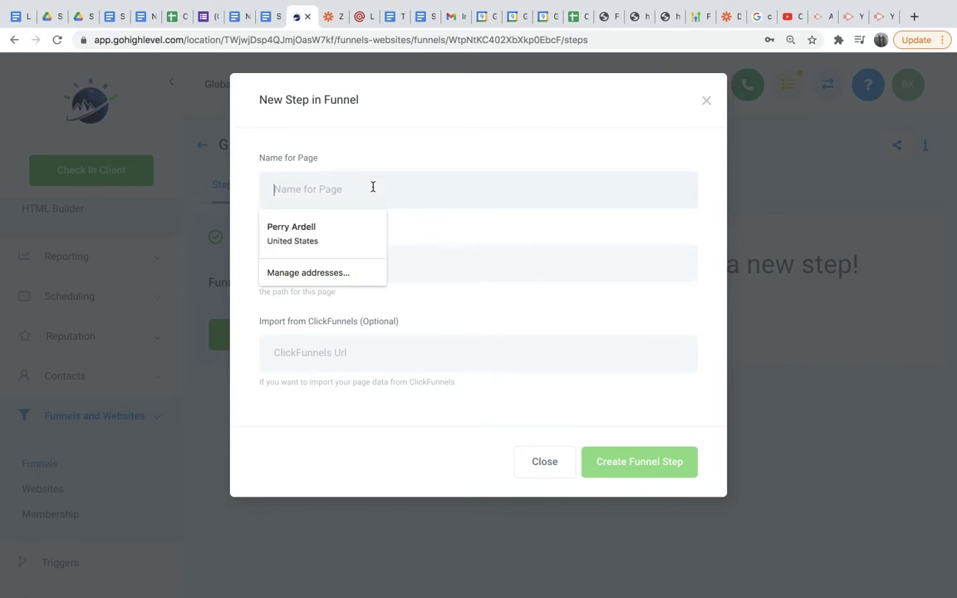
type("FOrm")
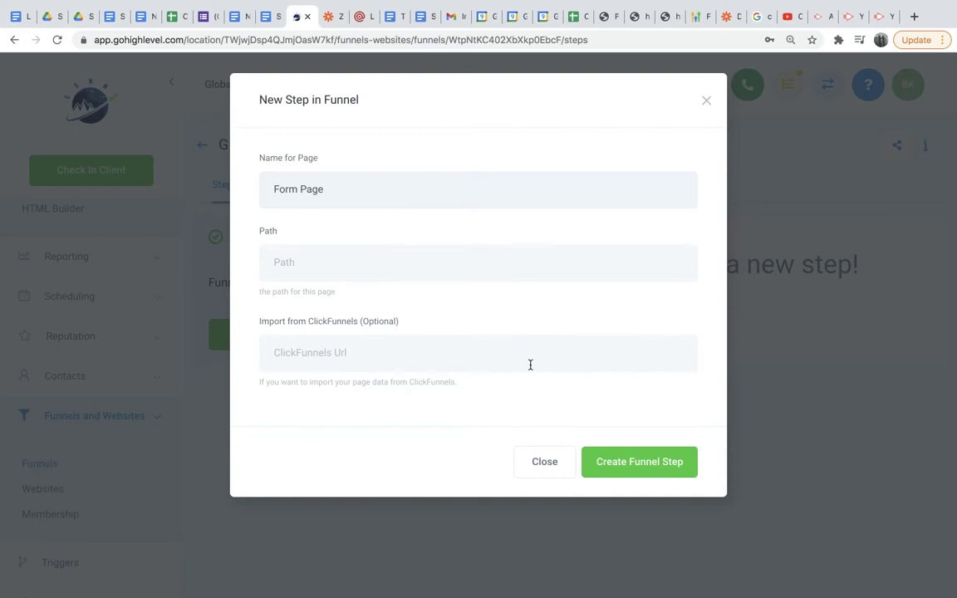
Create the Form Page step and add a full-width section with a 1-column row.
left_click(627, 468)
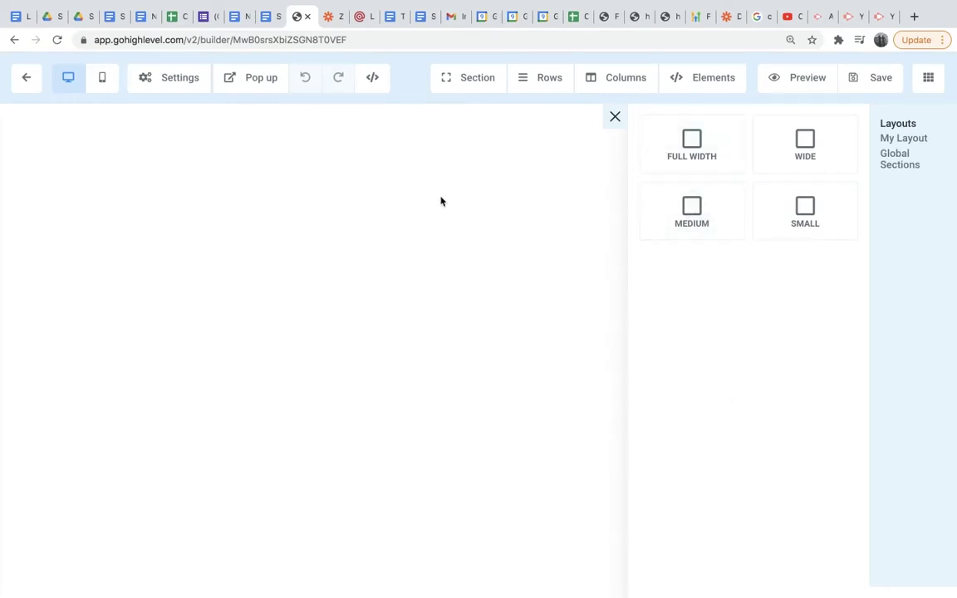
left_click(686, 164)
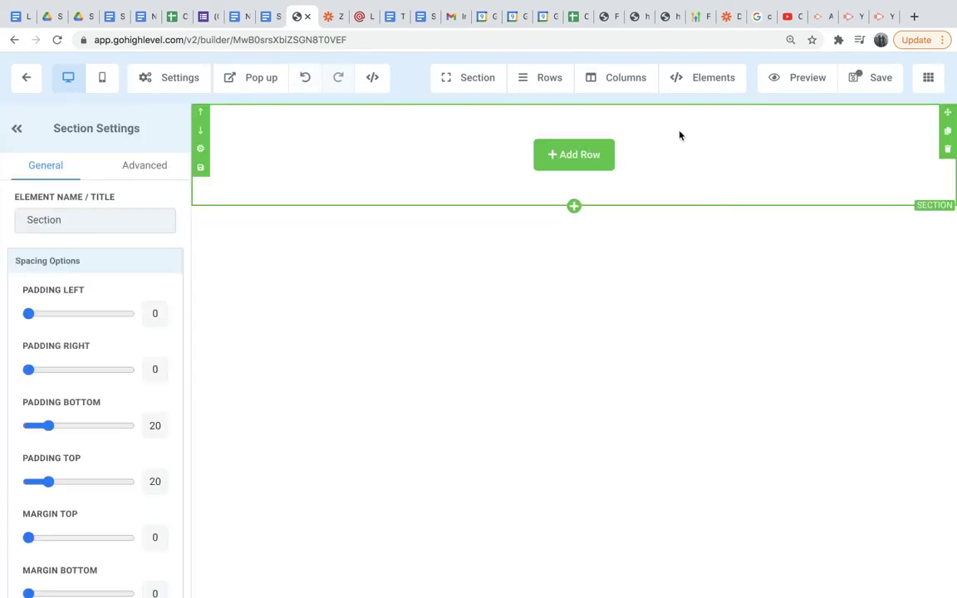
left_click(602, 157)
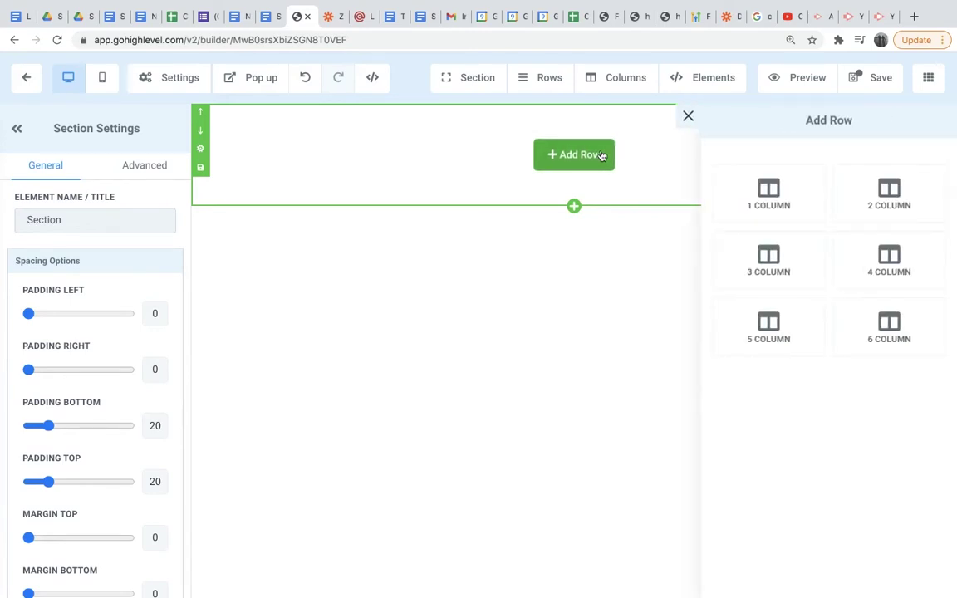
left_click(772, 188)
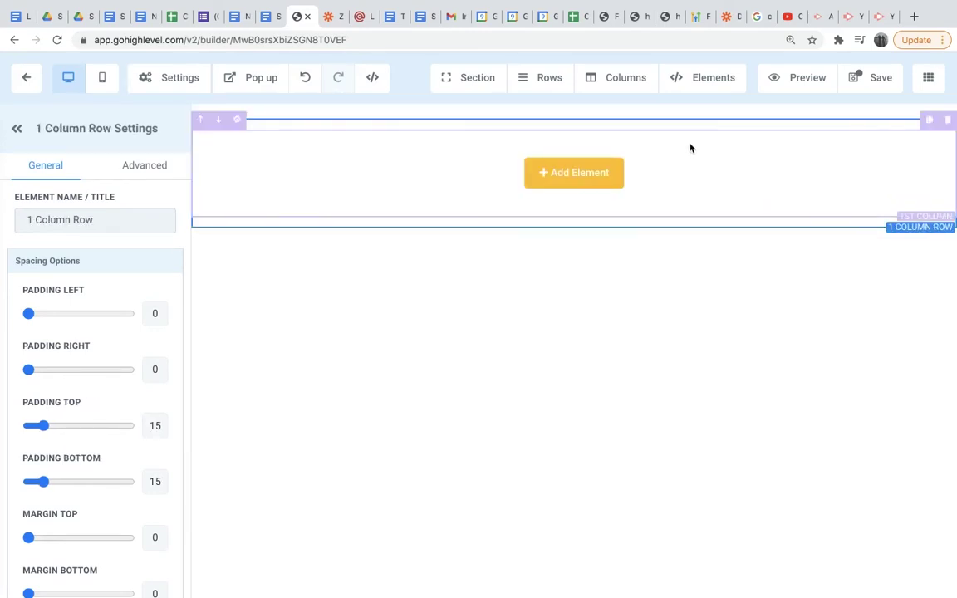
Insert an Image element using the Global Social Media Marketing banner from the Media Library.
left_click(581, 172)
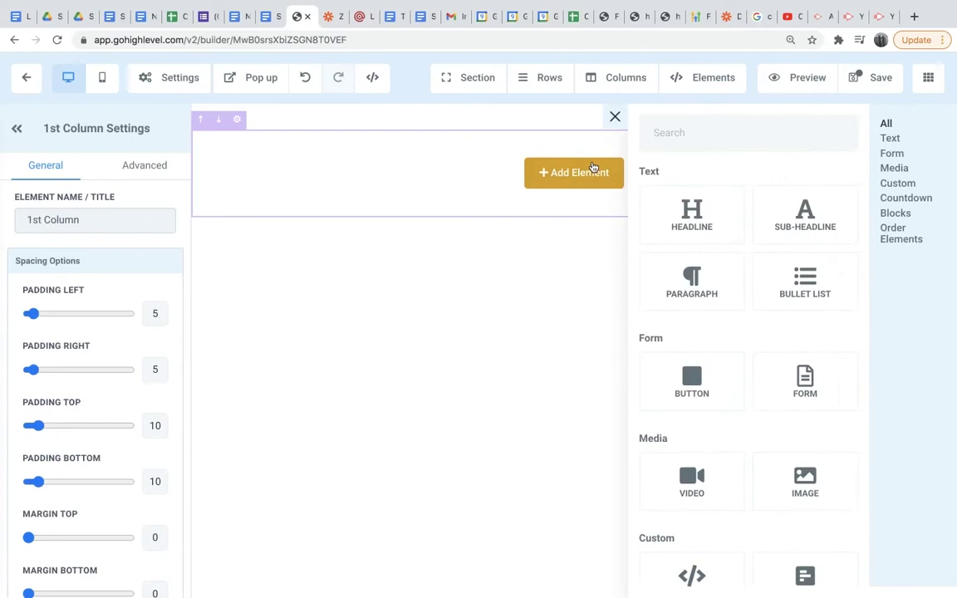
scroll(707, 348, "down", 3)
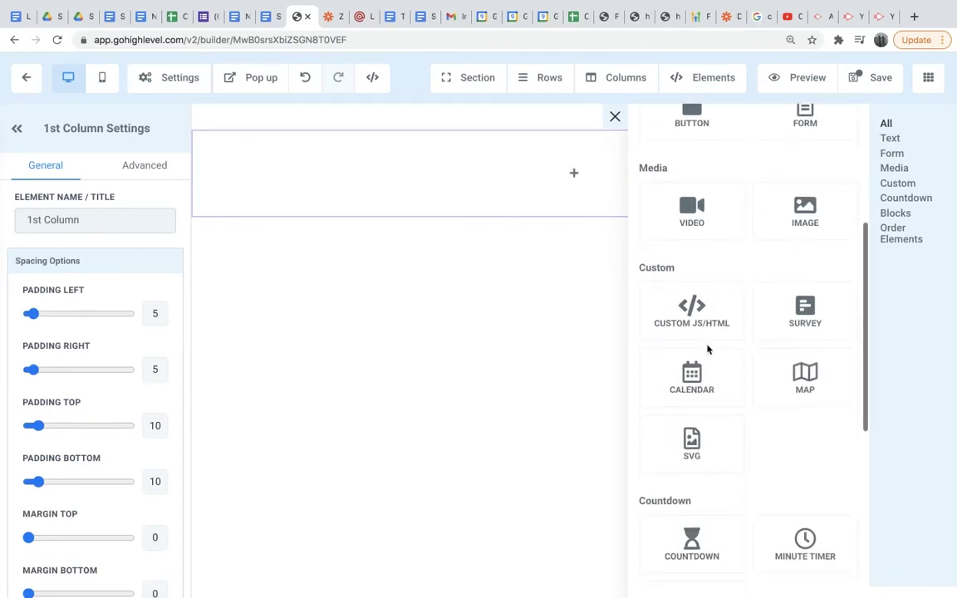
scroll(694, 374, "up", 1)
scroll(703, 364, "up", 3)
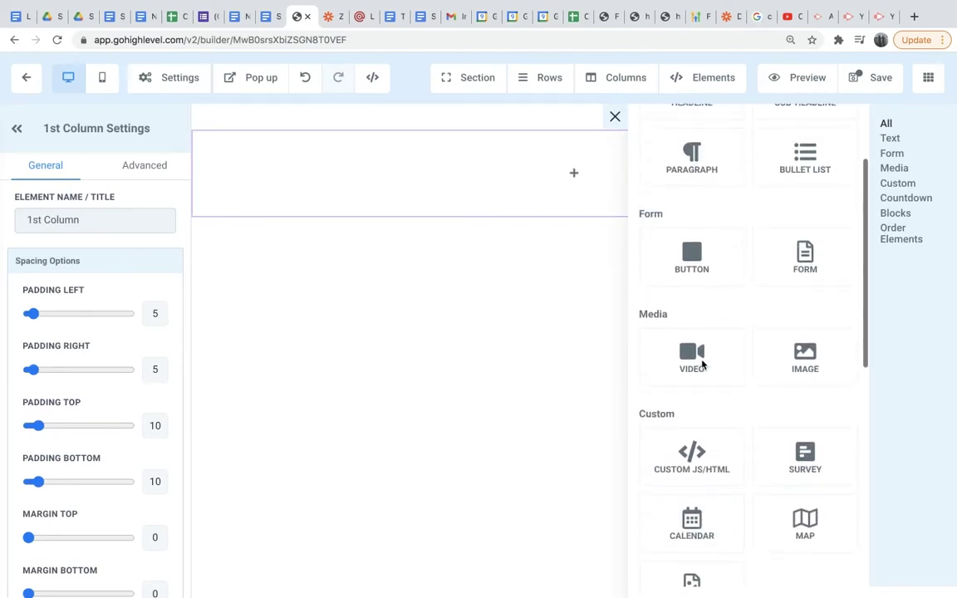
scroll(704, 316, "up", 1)
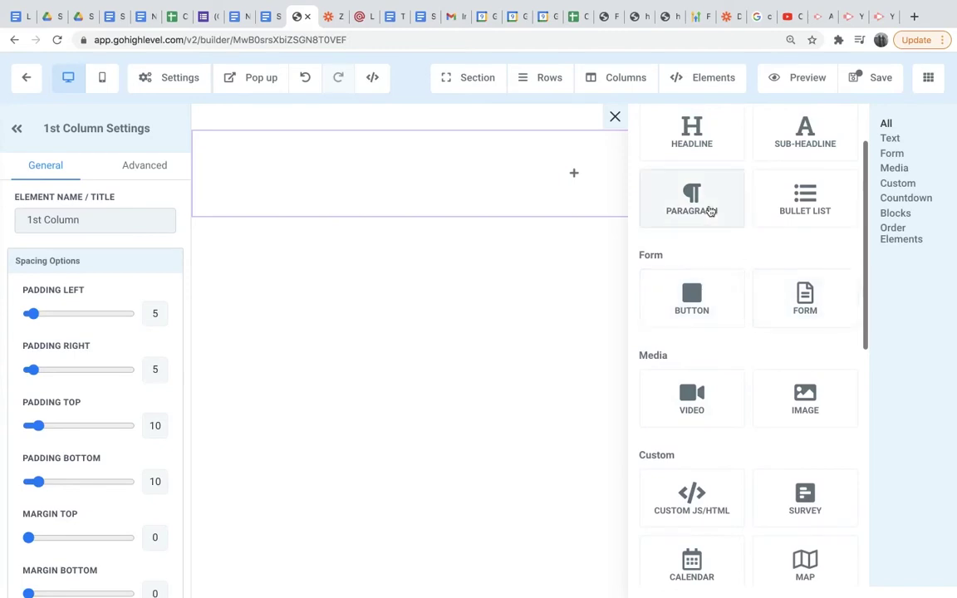
scroll(748, 218, "up", 2)
scroll(697, 198, "up", 1)
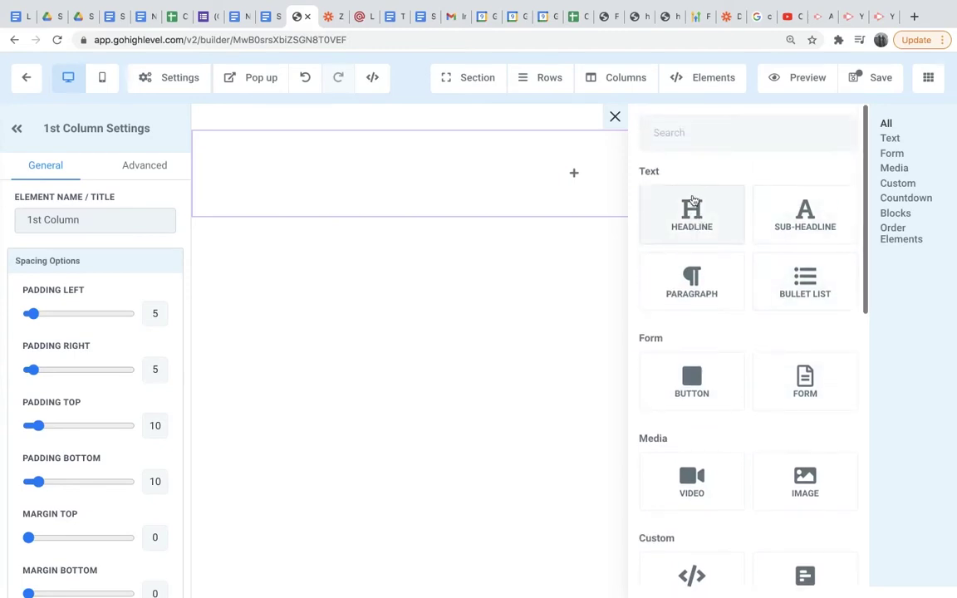
scroll(691, 240, "down", 5)
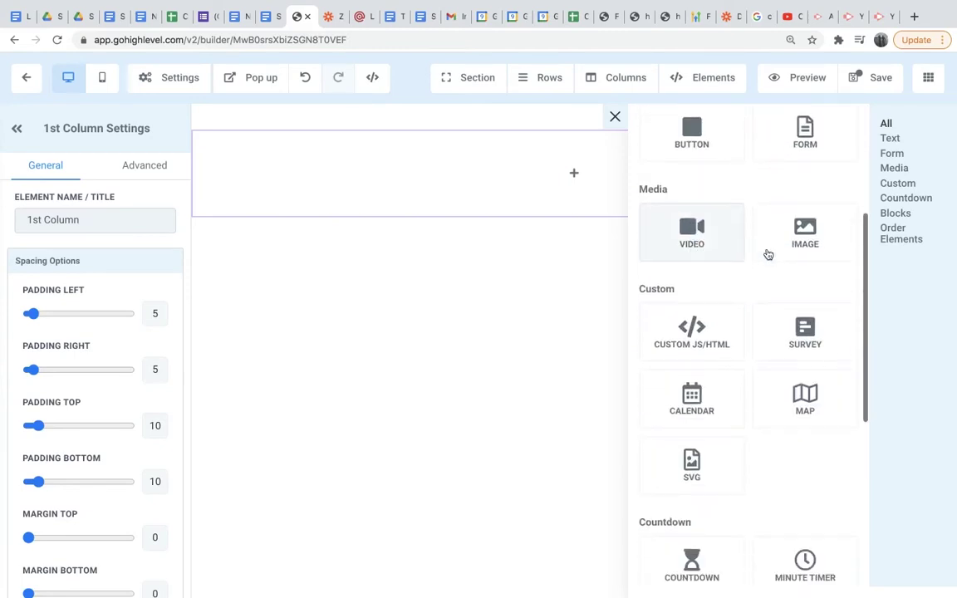
left_click(795, 243)
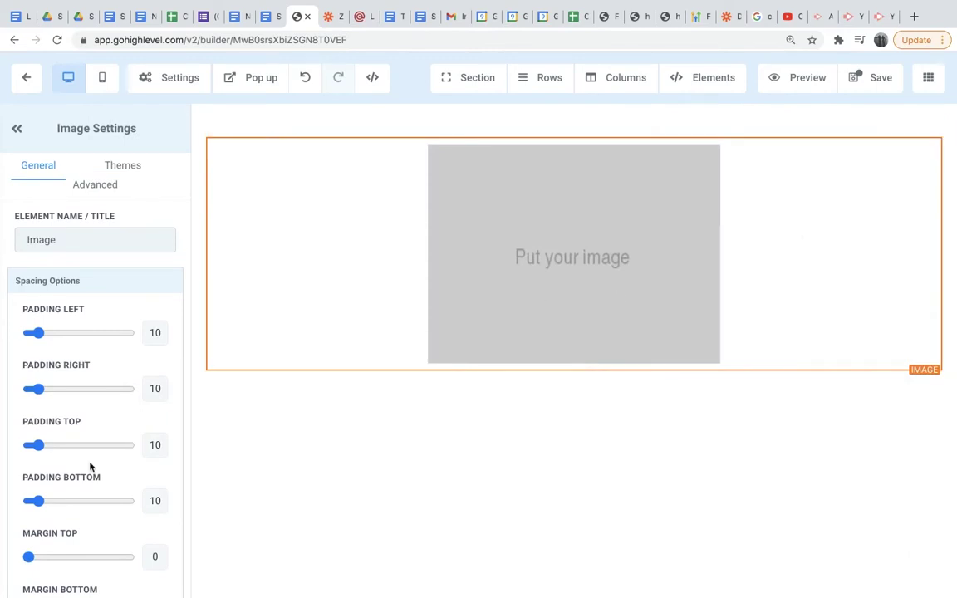
scroll(115, 404, "down", 6)
scroll(115, 405, "down", 2)
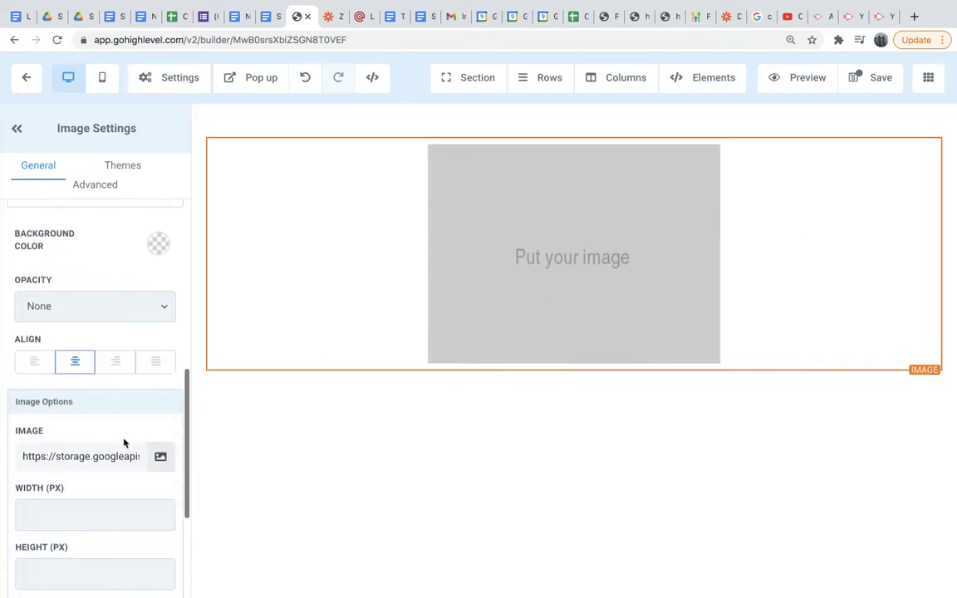
left_click(161, 456)
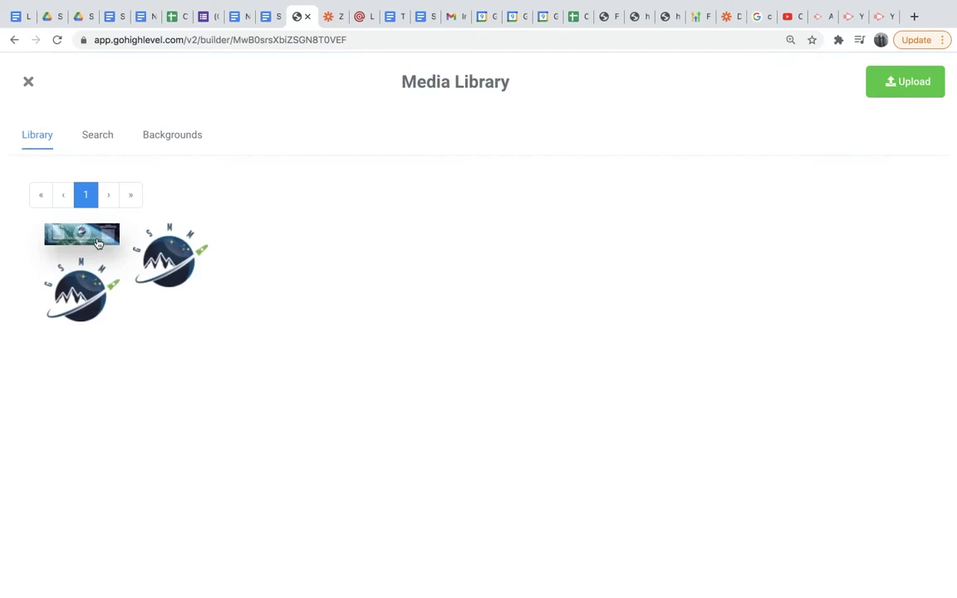
left_click(83, 235)
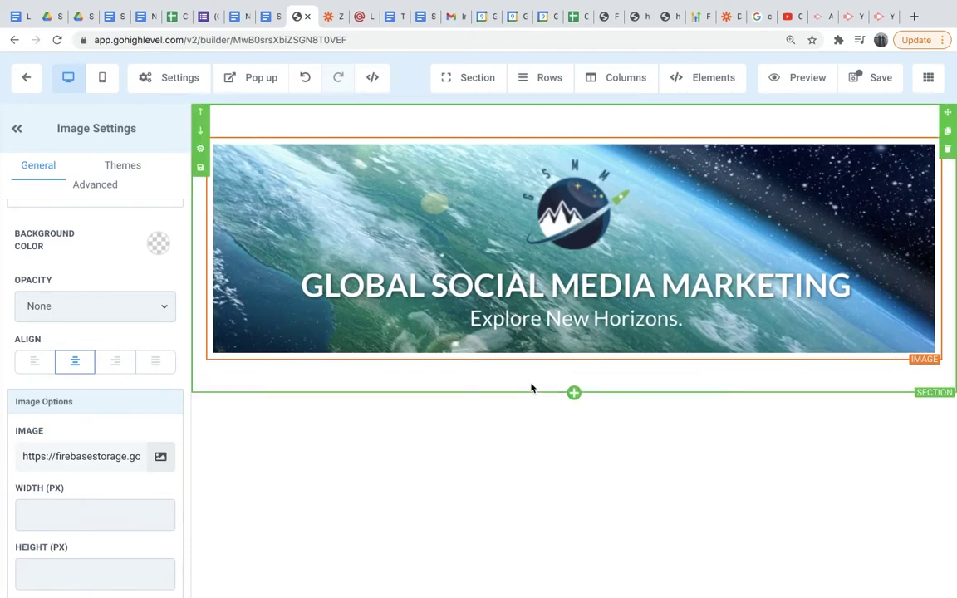
Add a full-width section with a single-column row beneath the banner.
scroll(532, 386, "down", 1)
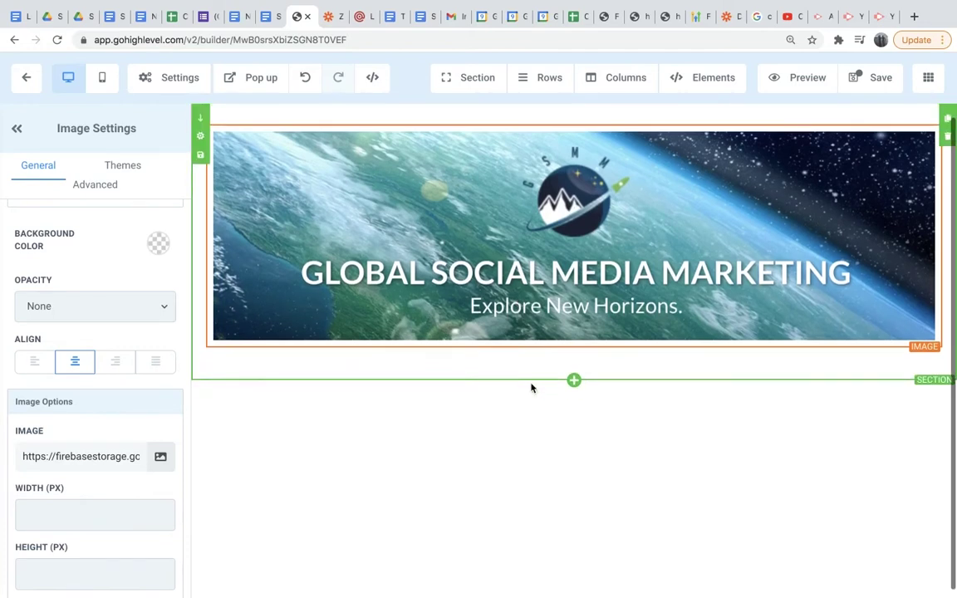
left_click(575, 382)
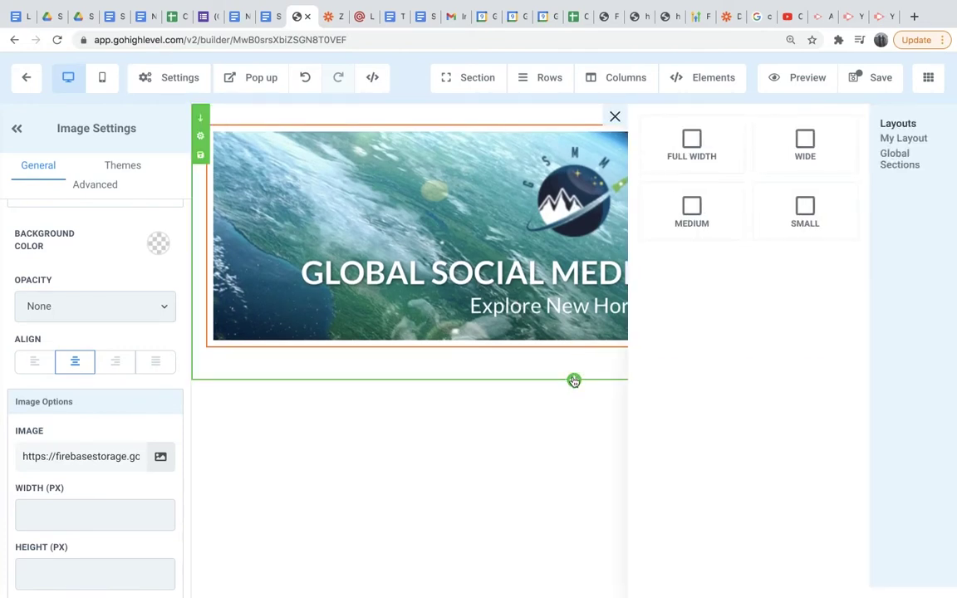
left_click(716, 150)
left_click(594, 428)
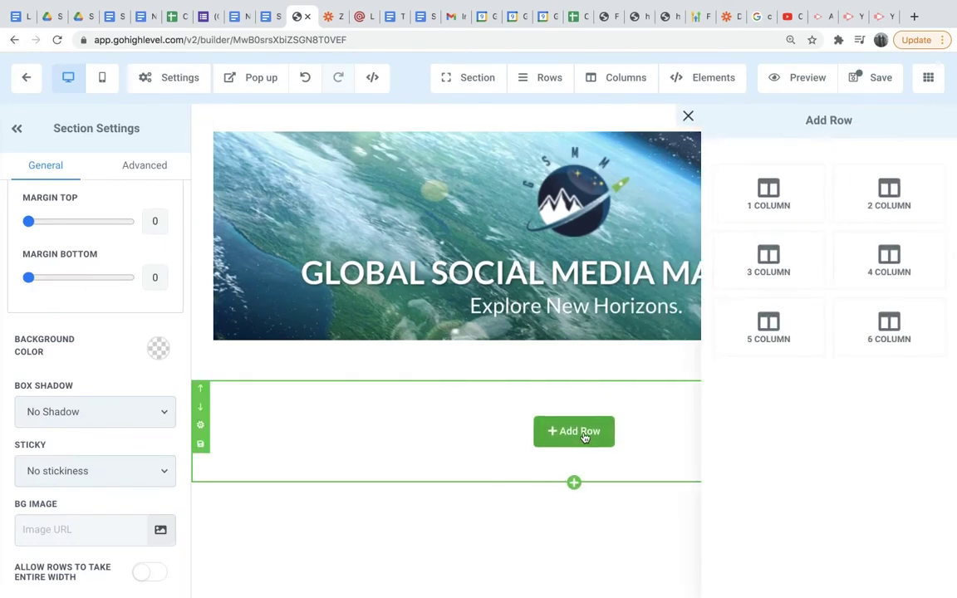
left_click(766, 194)
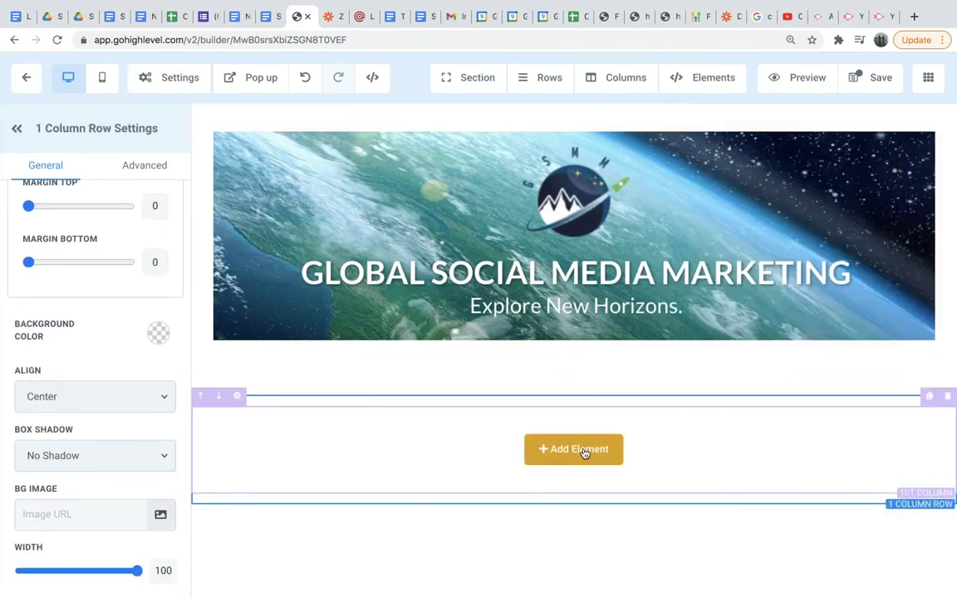
Place a Form element in the column showing the GSMM Consultation form.
left_click(585, 451)
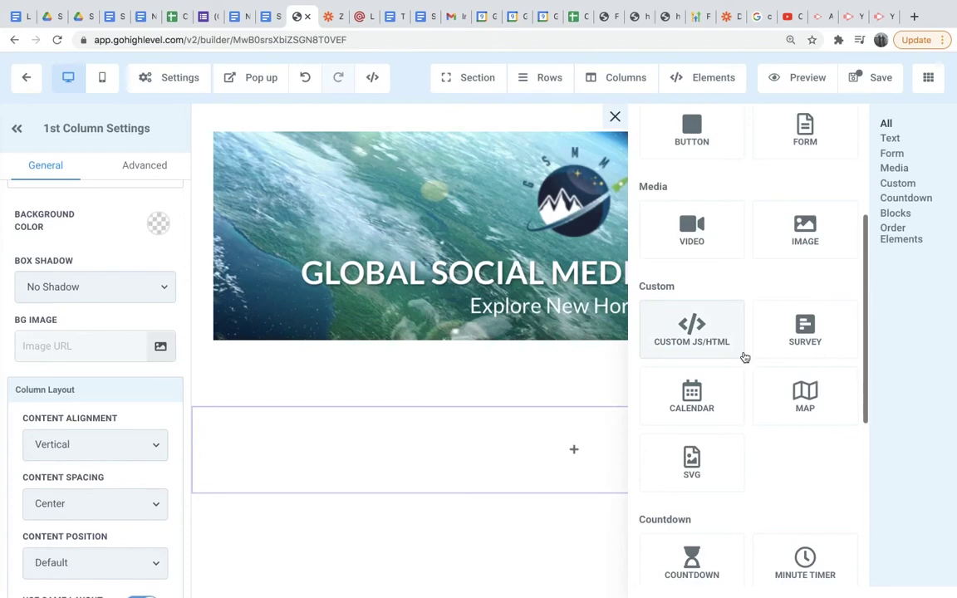
scroll(744, 358, "down", 1)
scroll(819, 158, "up", 1)
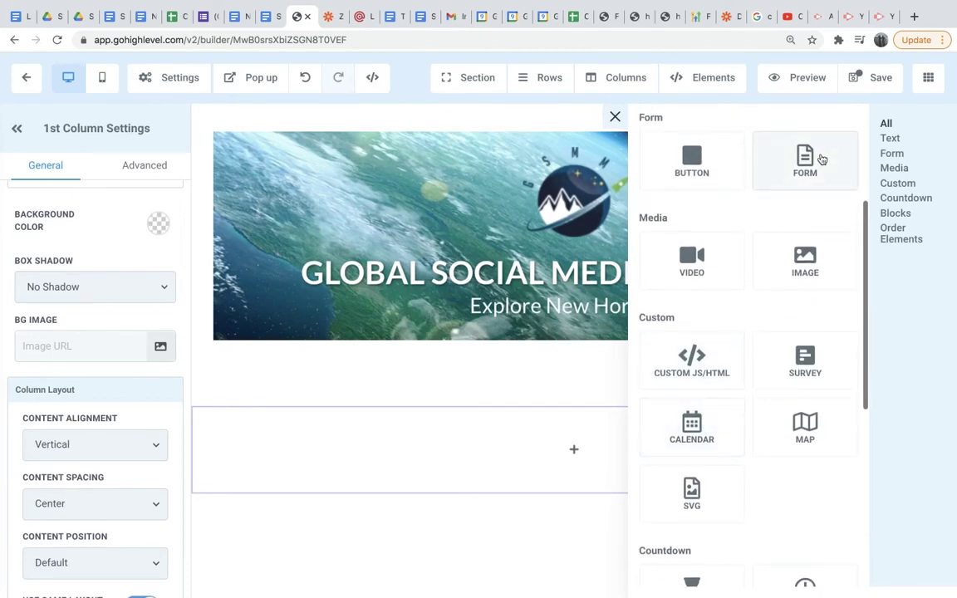
left_click(817, 160)
left_click(735, 275)
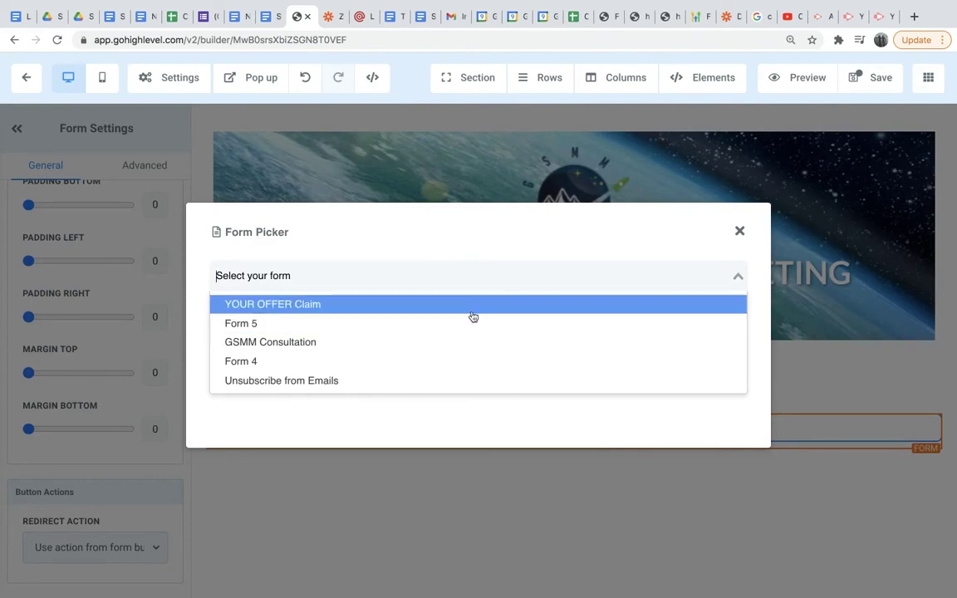
left_click(409, 353)
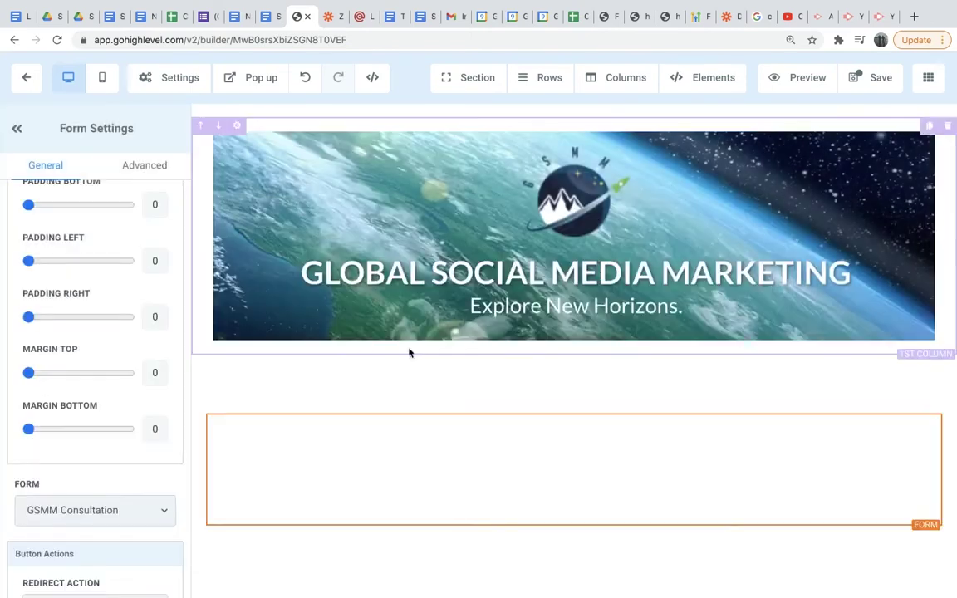
Save the form page, dismiss the SEO prompt, and return to the funnel's steps list.
scroll(550, 417, "down", 2)
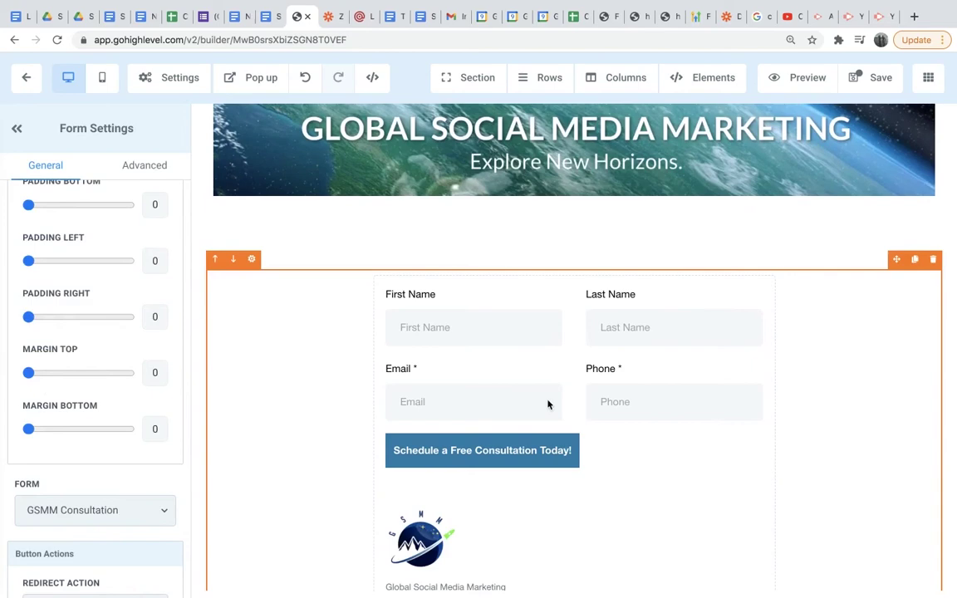
scroll(545, 391, "up", 1)
scroll(545, 337, "down", 2)
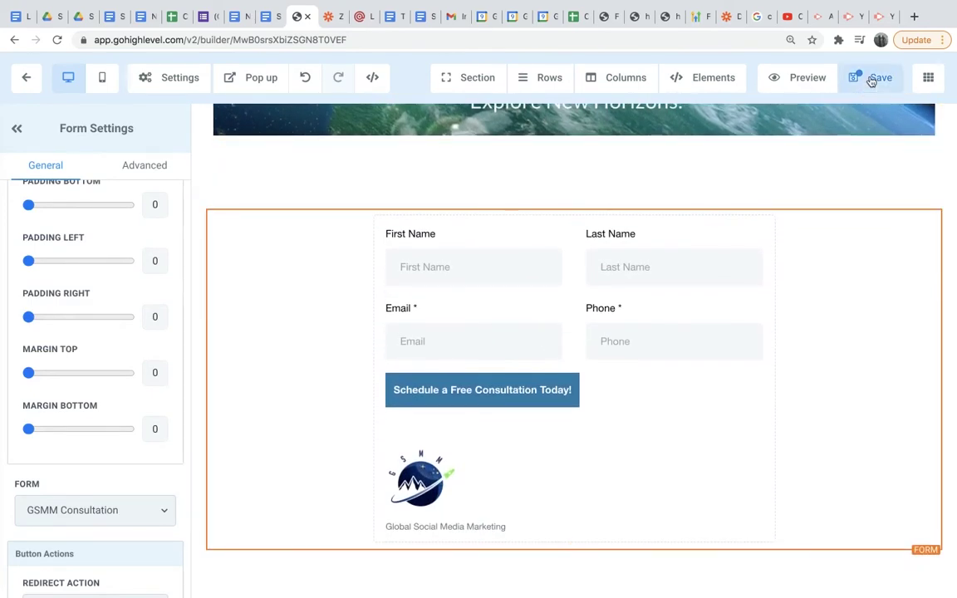
left_click(872, 79)
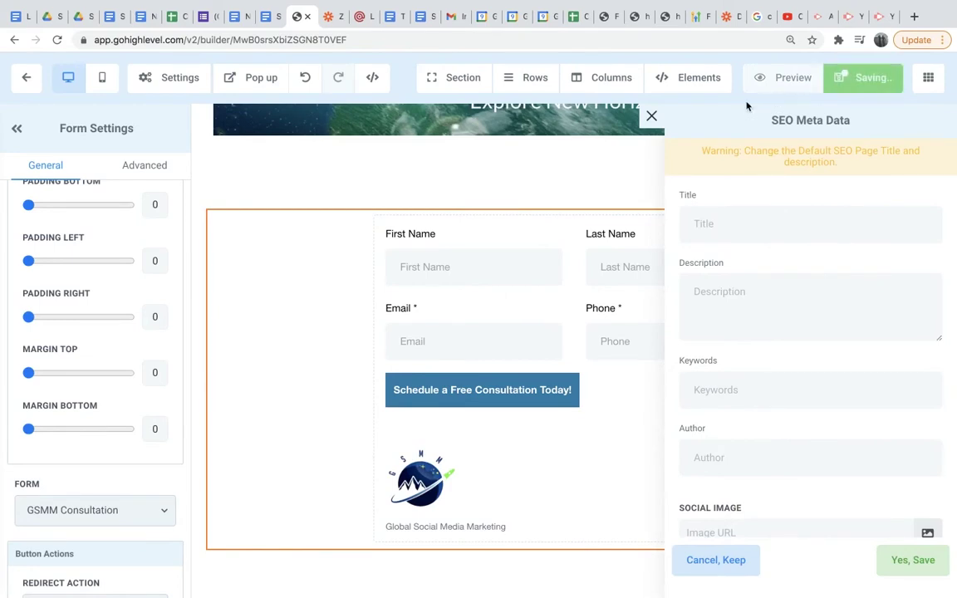
left_click(652, 117)
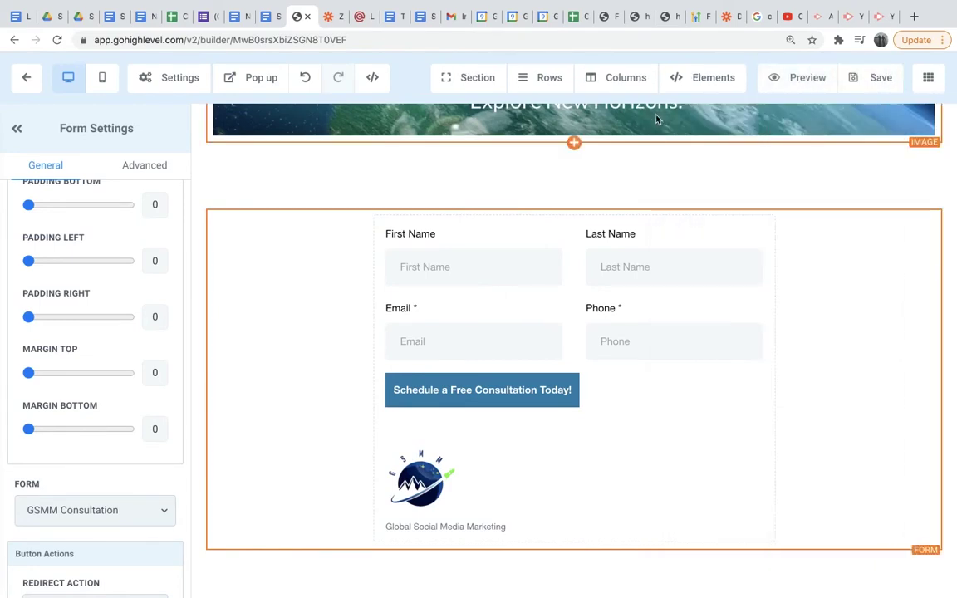
left_click(28, 80)
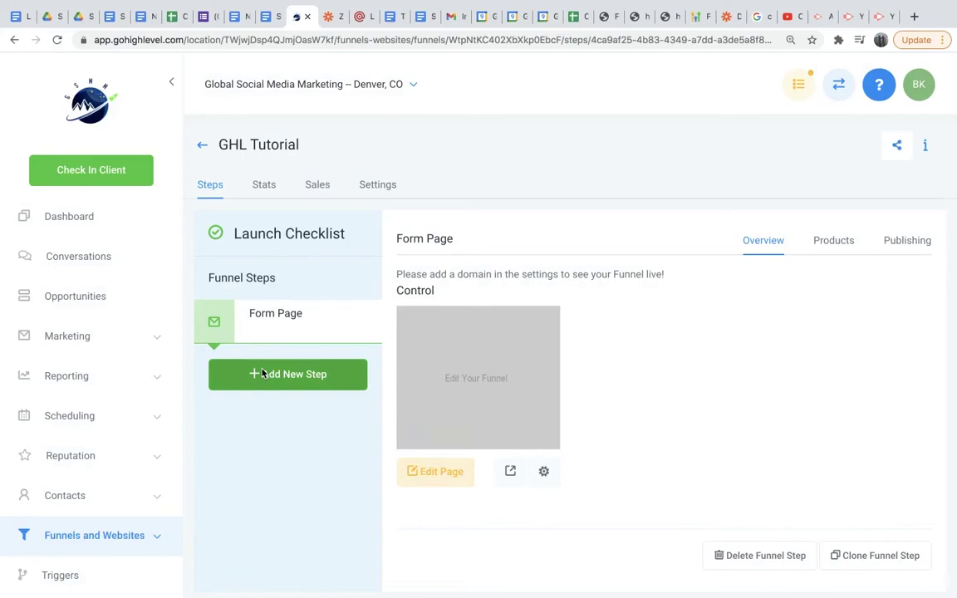
Create a new funnel step named 'Booking page'.
left_click(263, 374)
left_click(394, 184)
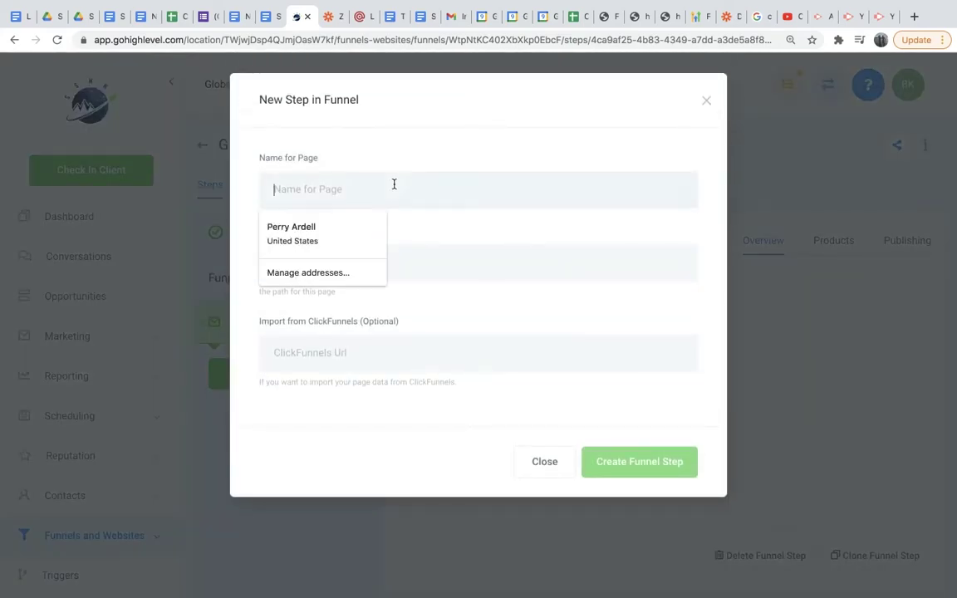
type("Booking page")
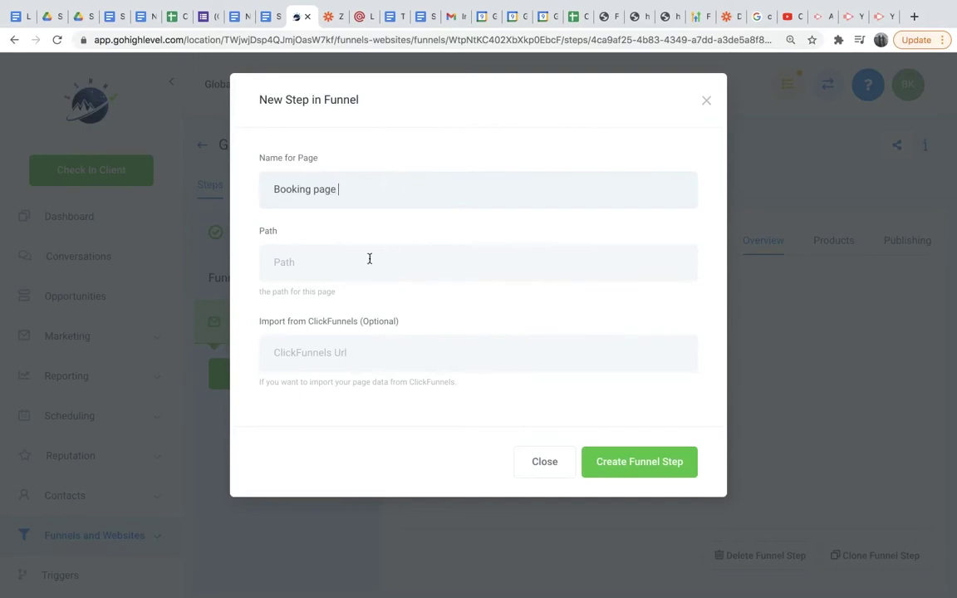
left_click(645, 472)
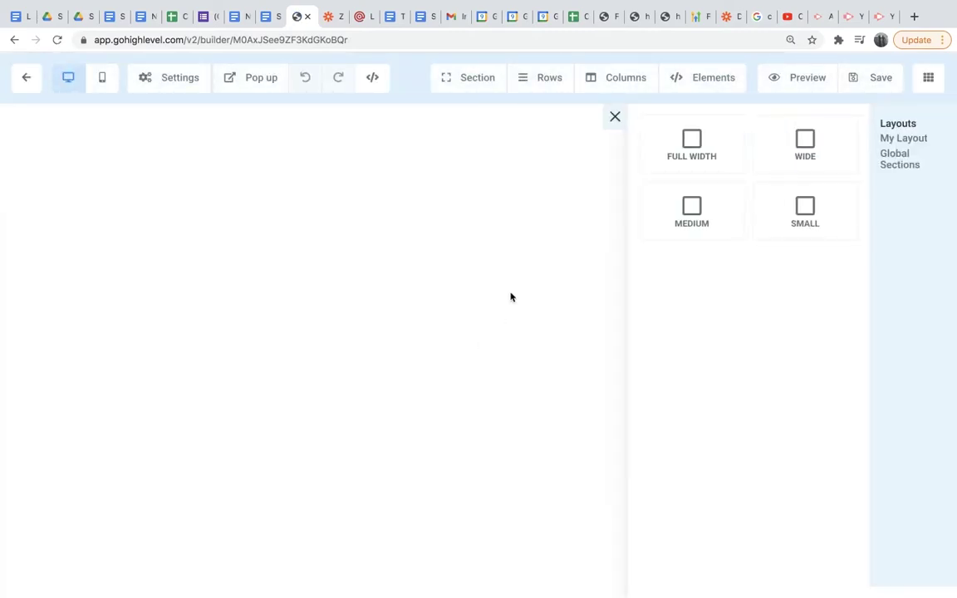
Add a full-width, one-column section with the Global Social Media Marketing banner image from the Media Library.
left_click(698, 158)
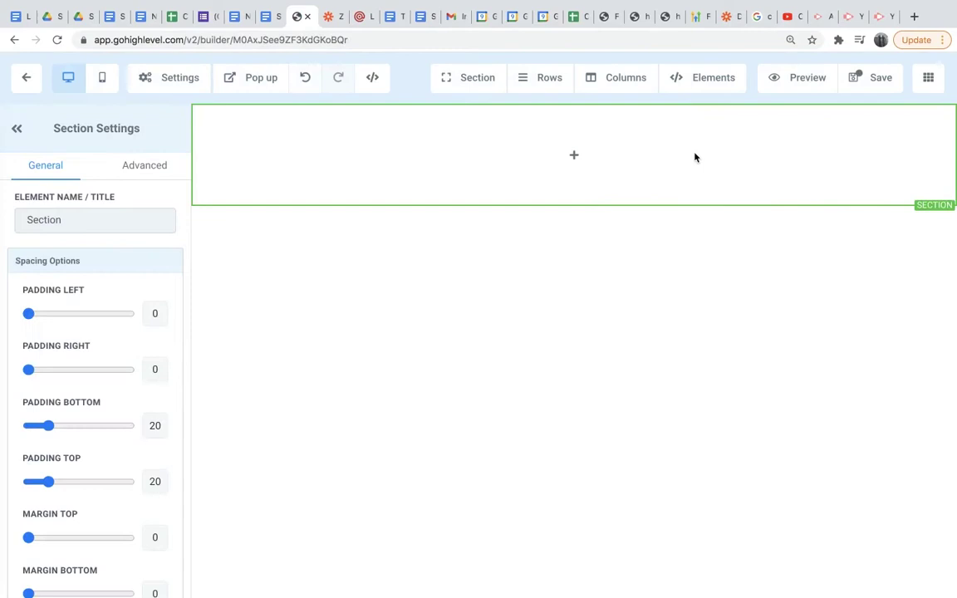
left_click(574, 155)
left_click(763, 207)
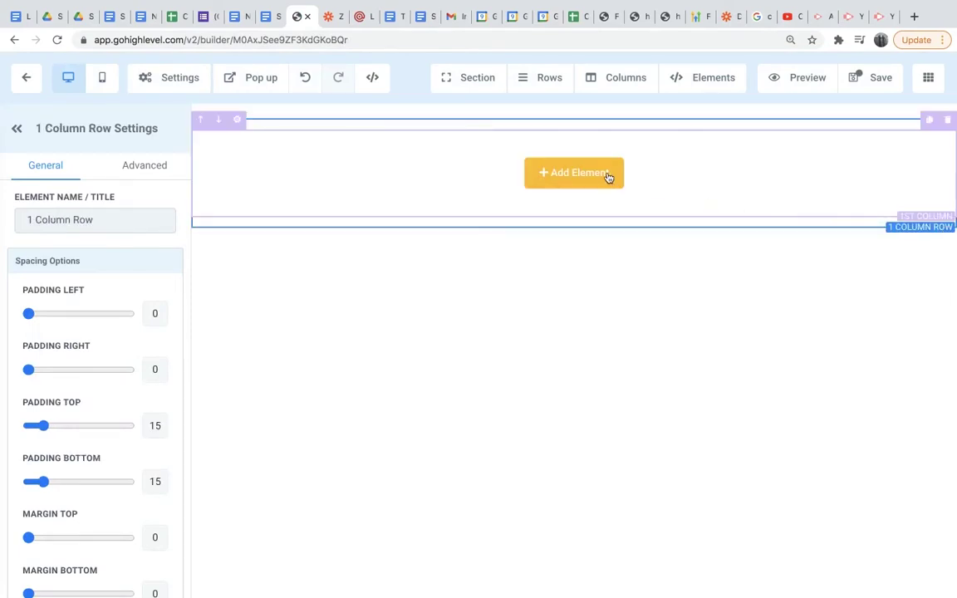
left_click(597, 176)
scroll(746, 374, "down", 2)
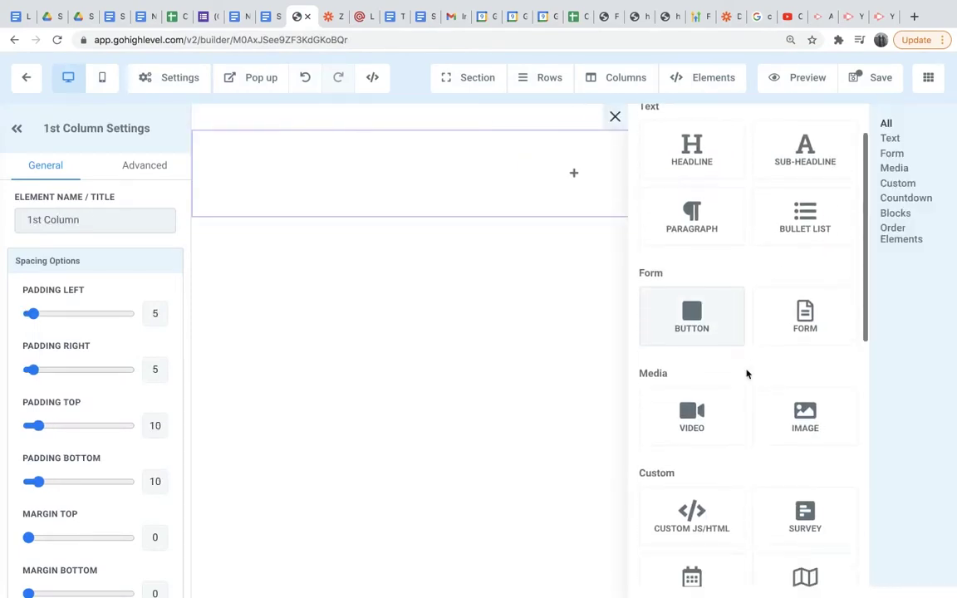
left_click(804, 415)
scroll(103, 456, "down", 5)
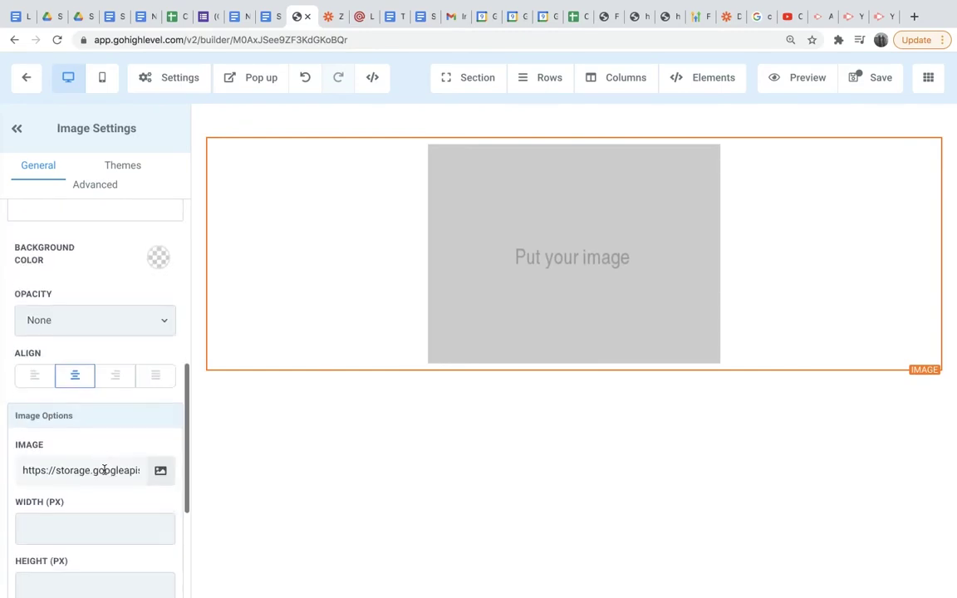
left_click(158, 470)
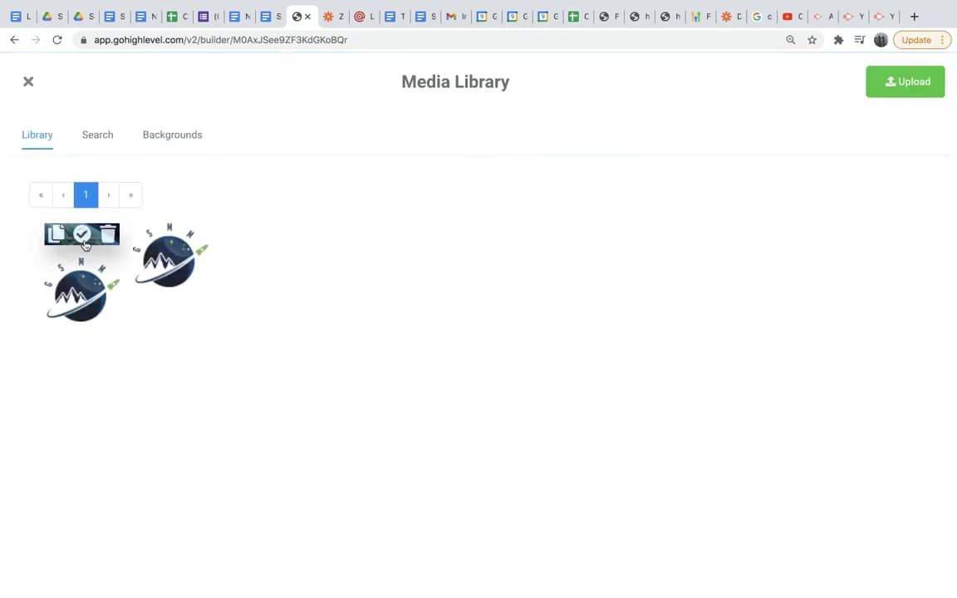
left_click(82, 234)
scroll(560, 431, "down", 1)
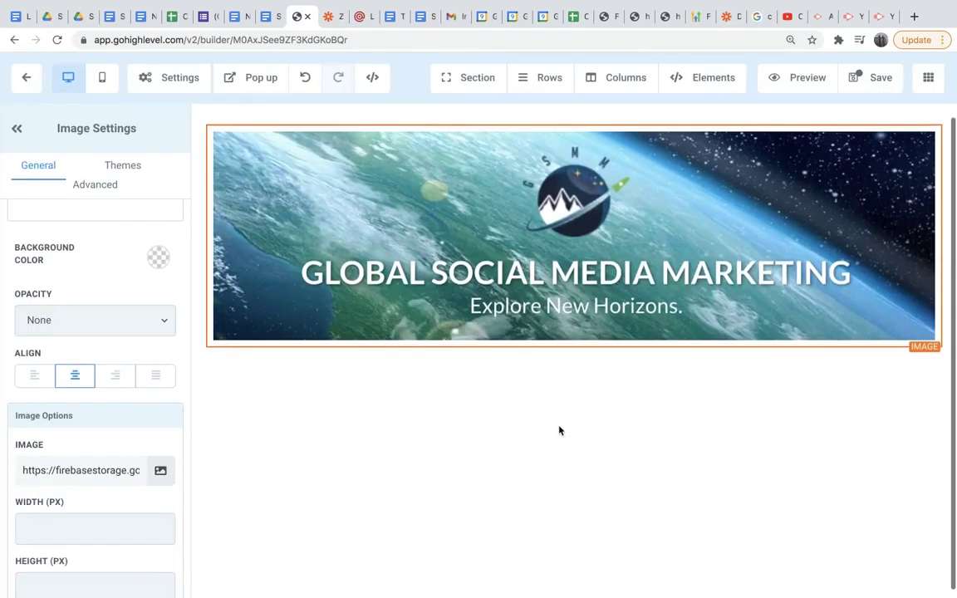
Add a full-width, one-column section below the banner containing the Booking Request calendar.
left_click(573, 380)
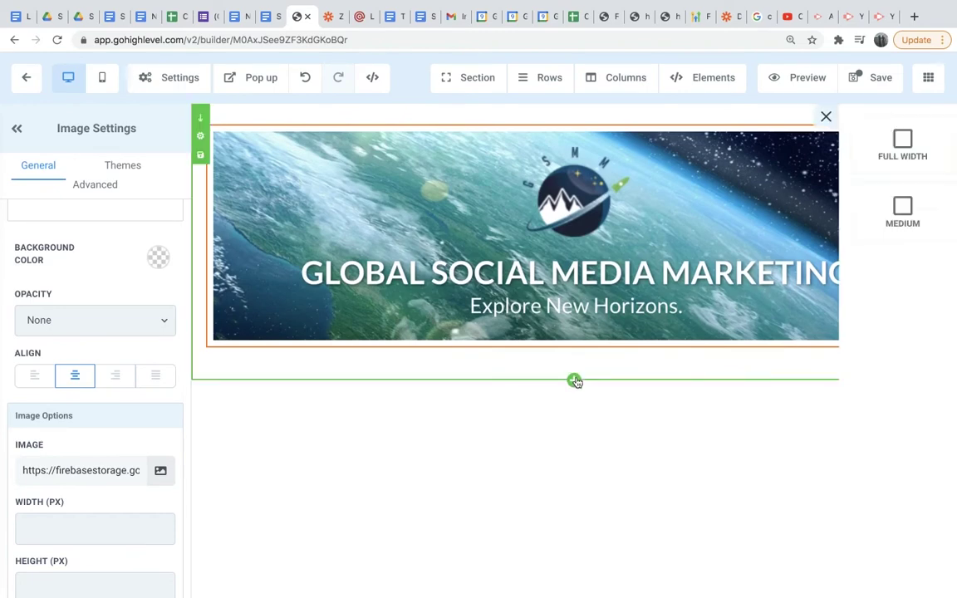
left_click(702, 160)
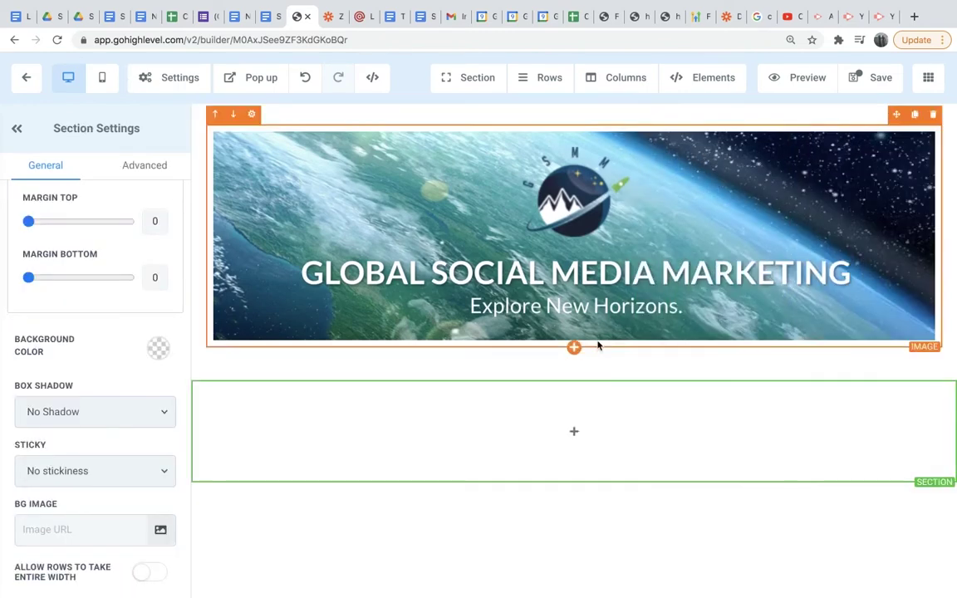
left_click(573, 432)
left_click(758, 214)
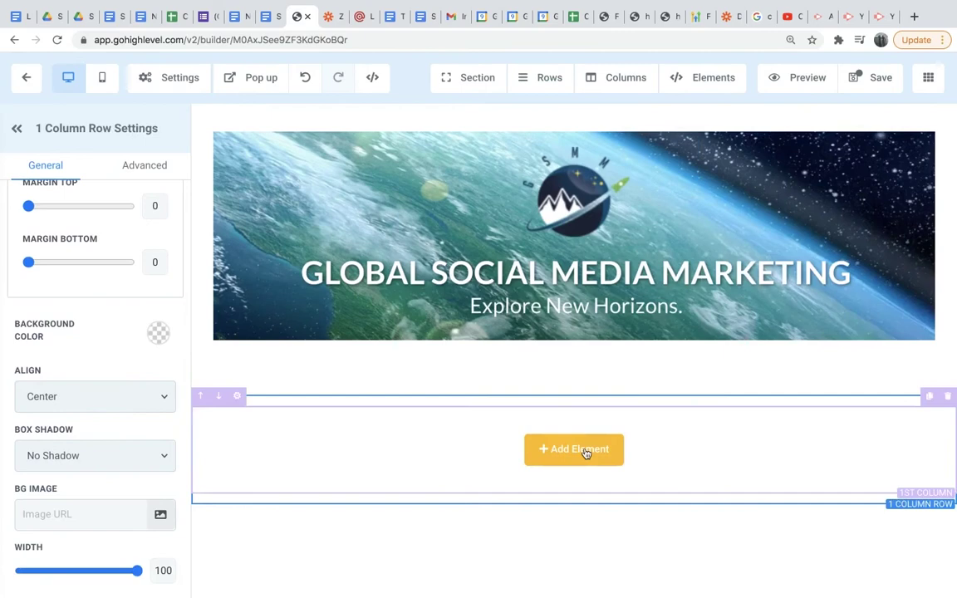
left_click(576, 453)
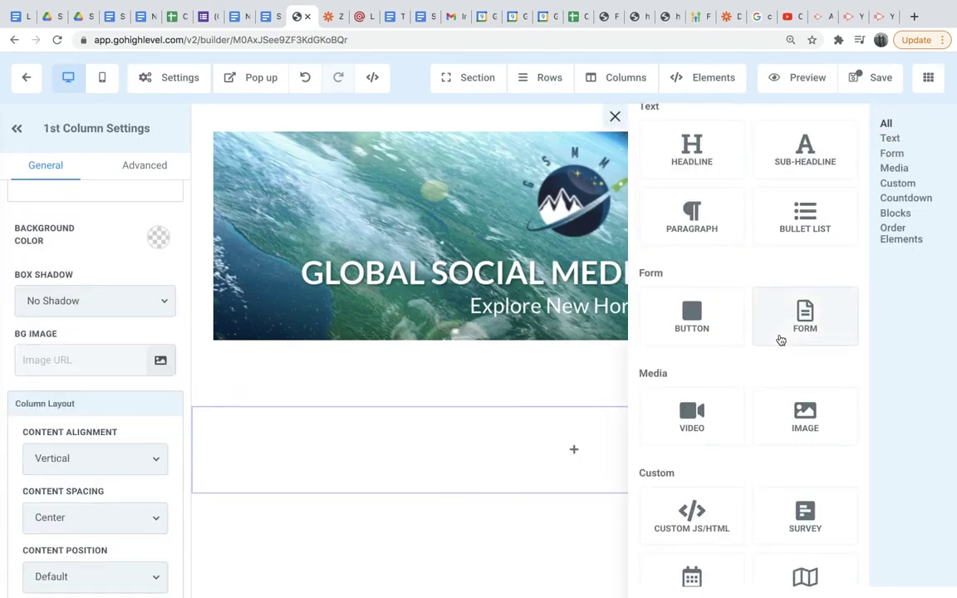
scroll(781, 340, "down", 3)
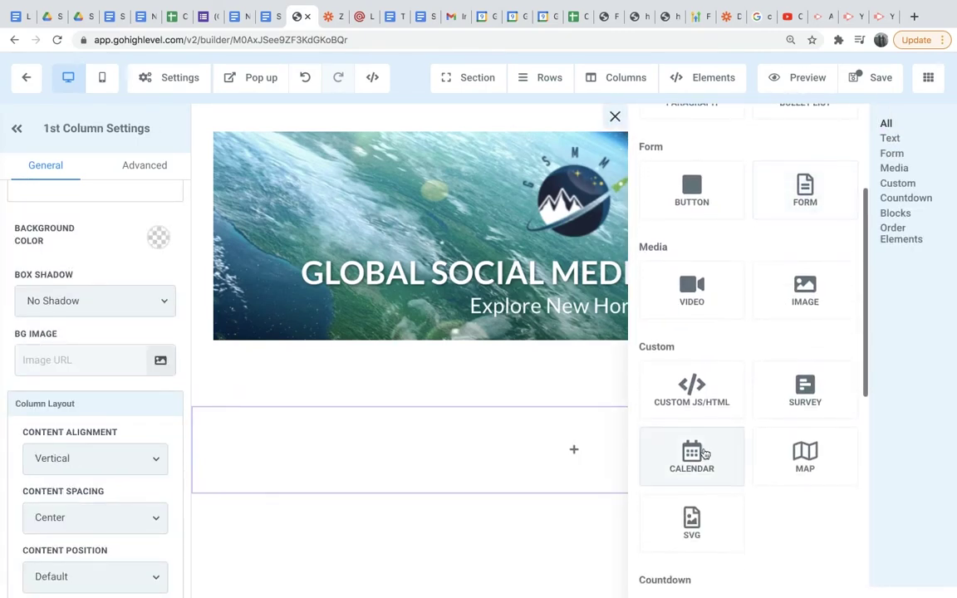
left_click(698, 455)
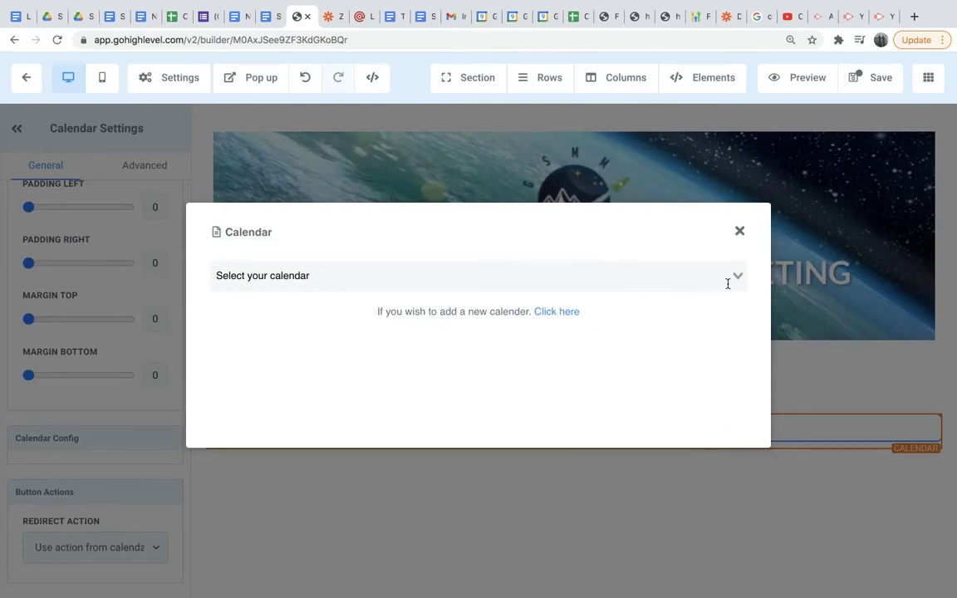
left_click(739, 277)
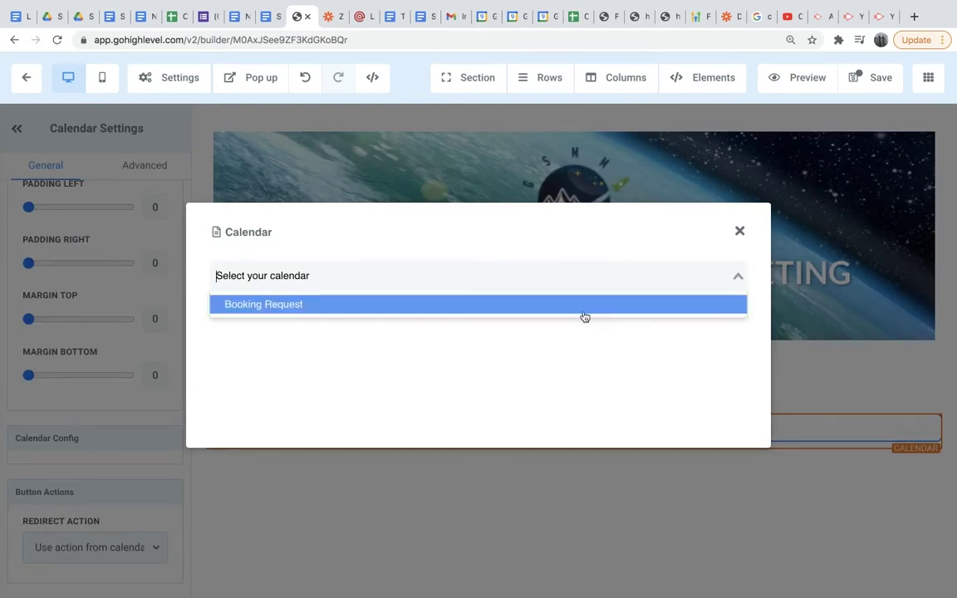
left_click(517, 311)
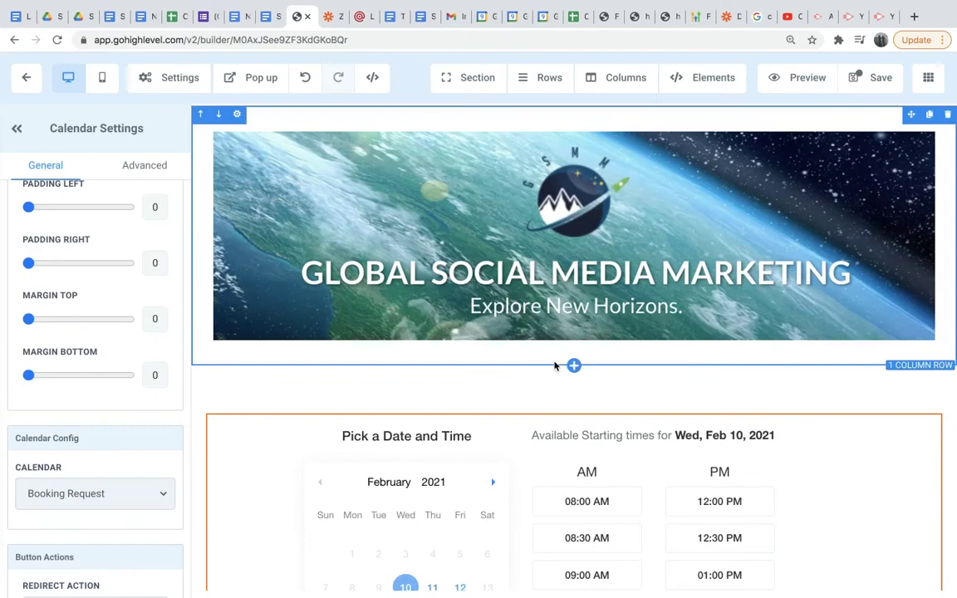
scroll(575, 406, "down", 3)
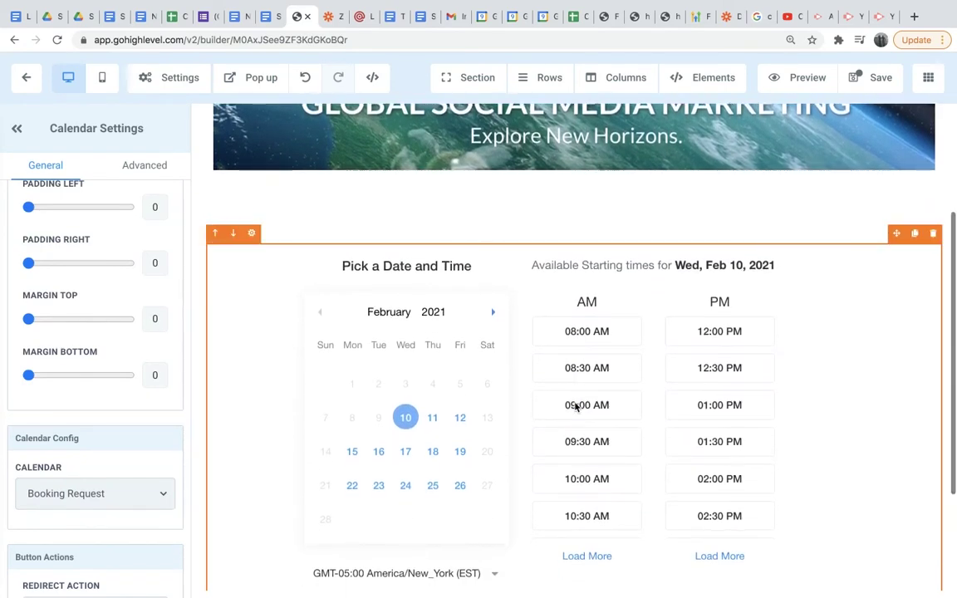
scroll(493, 425, "up", 3)
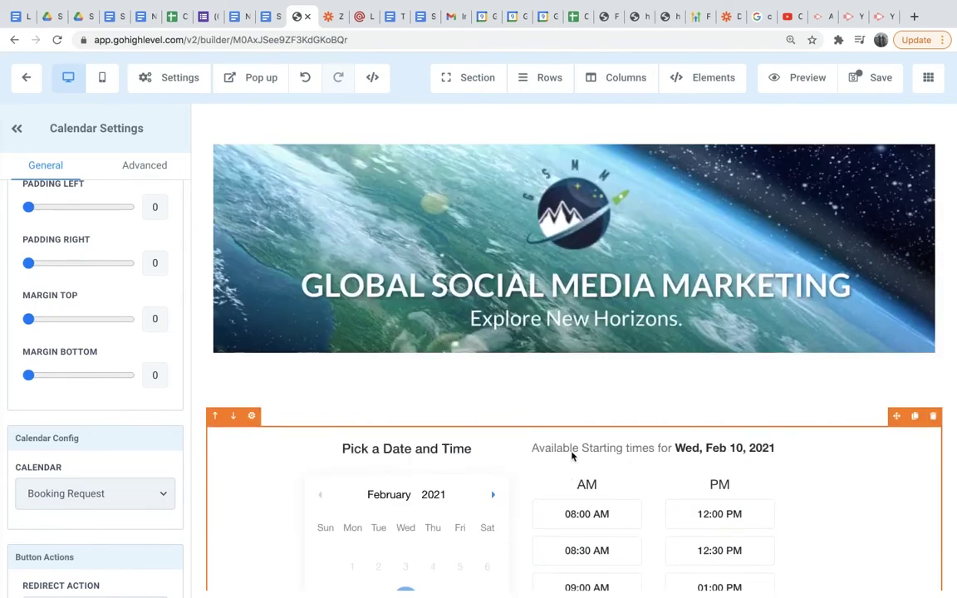
Add a full-width section with a one-column row and a Sub-Headline element.
left_click(574, 394)
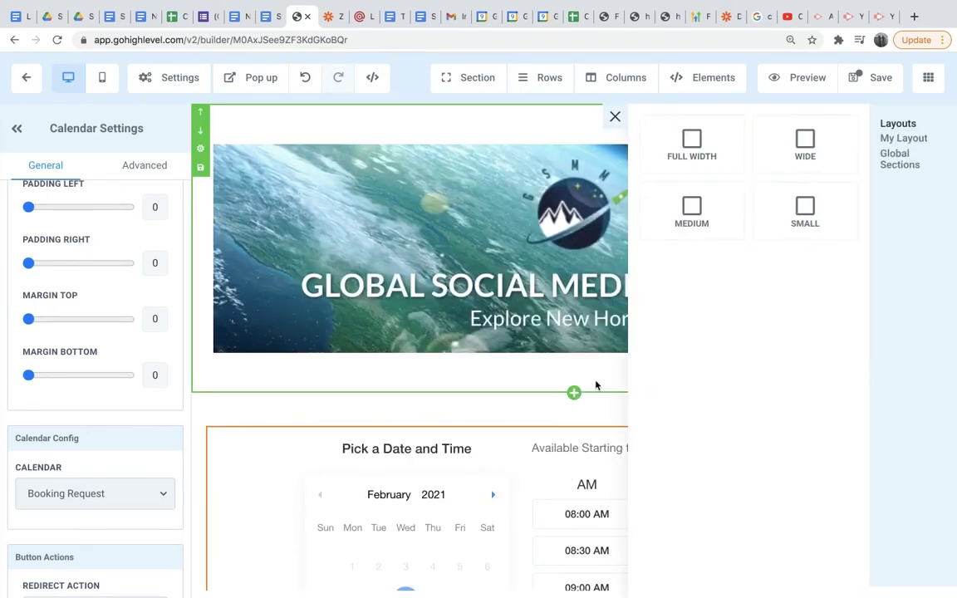
left_click(707, 156)
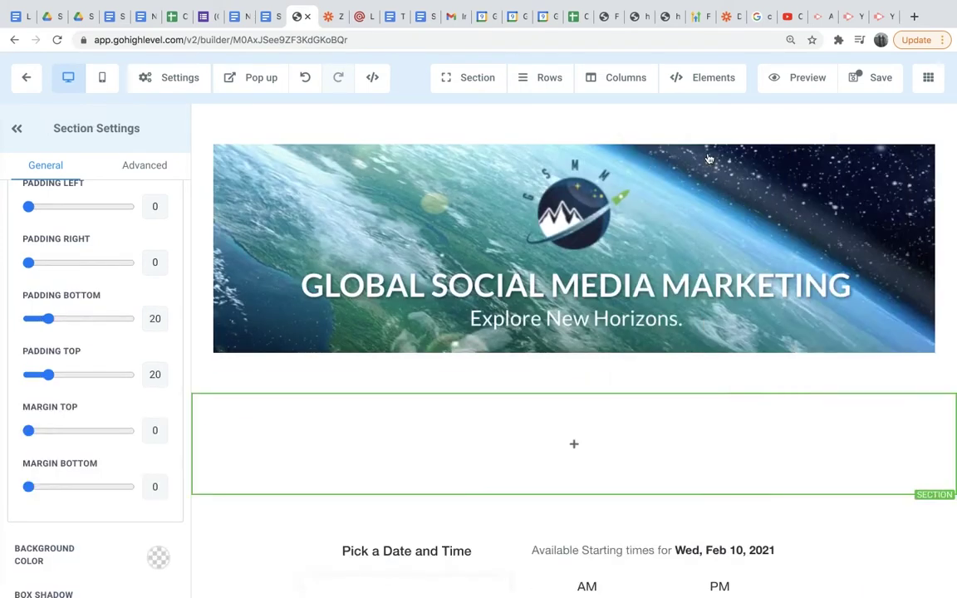
left_click(578, 449)
left_click(790, 194)
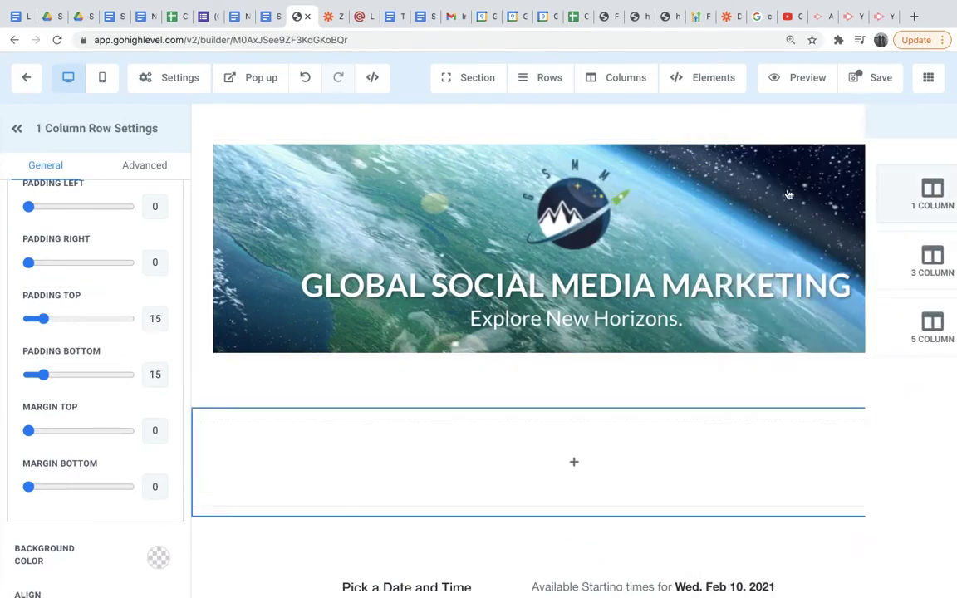
left_click(577, 461)
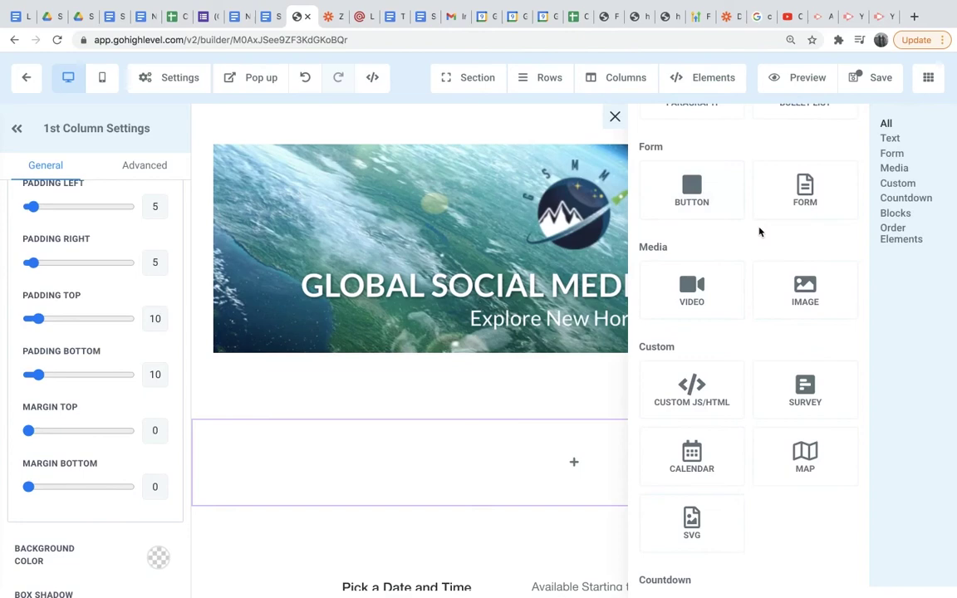
scroll(760, 232, "up", 3)
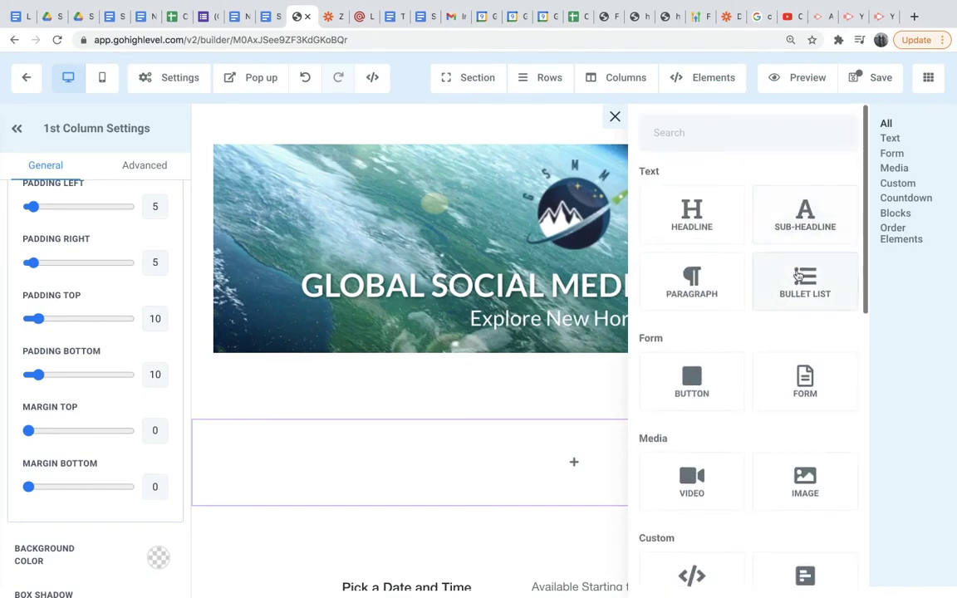
left_click(794, 224)
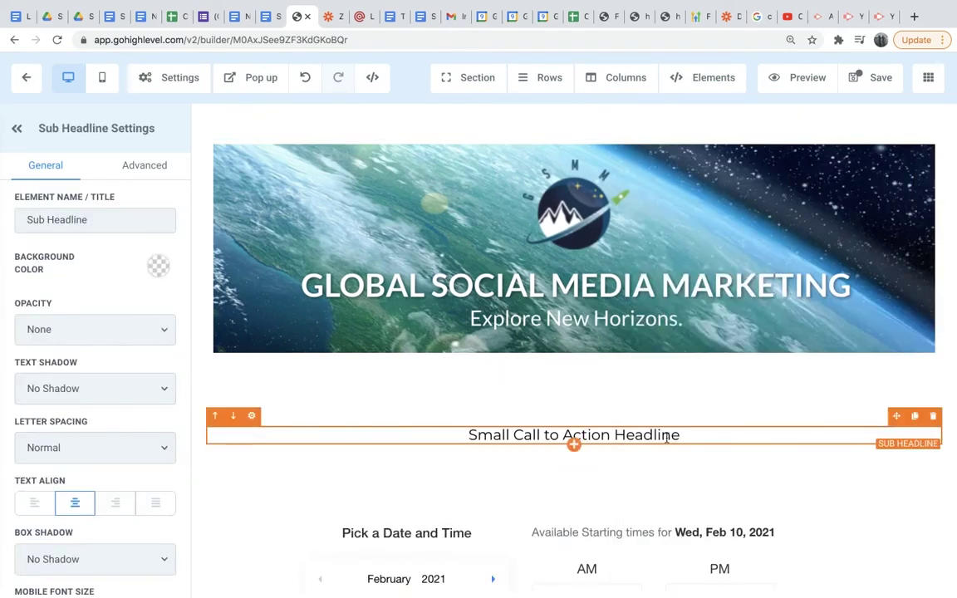
Set the sub-headline to 'Choose a time below for your appointment', correcting the 'appoinment' typo.
left_click_drag(685, 434, 470, 433)
key("BackSpace")
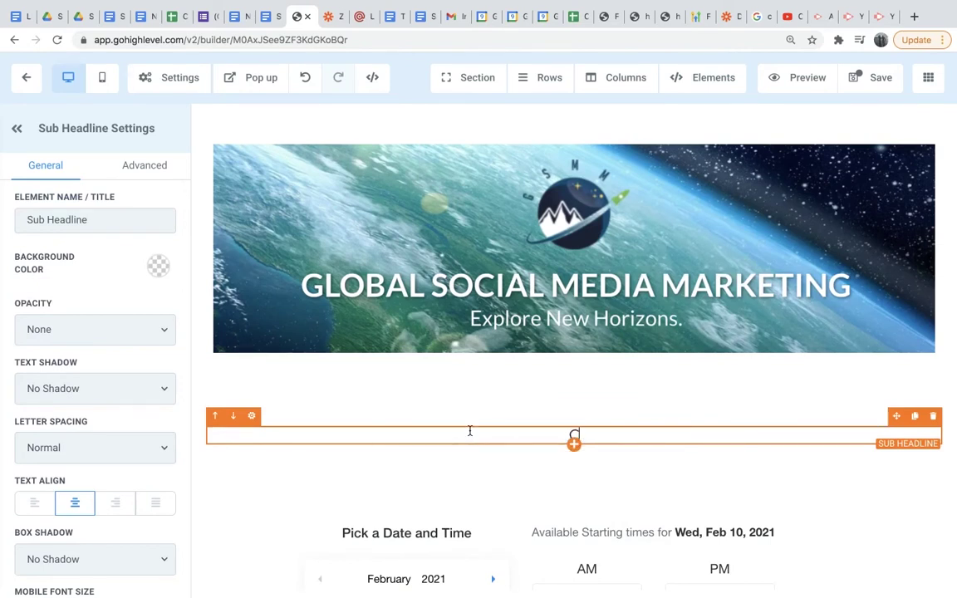
type("Choose a tim")
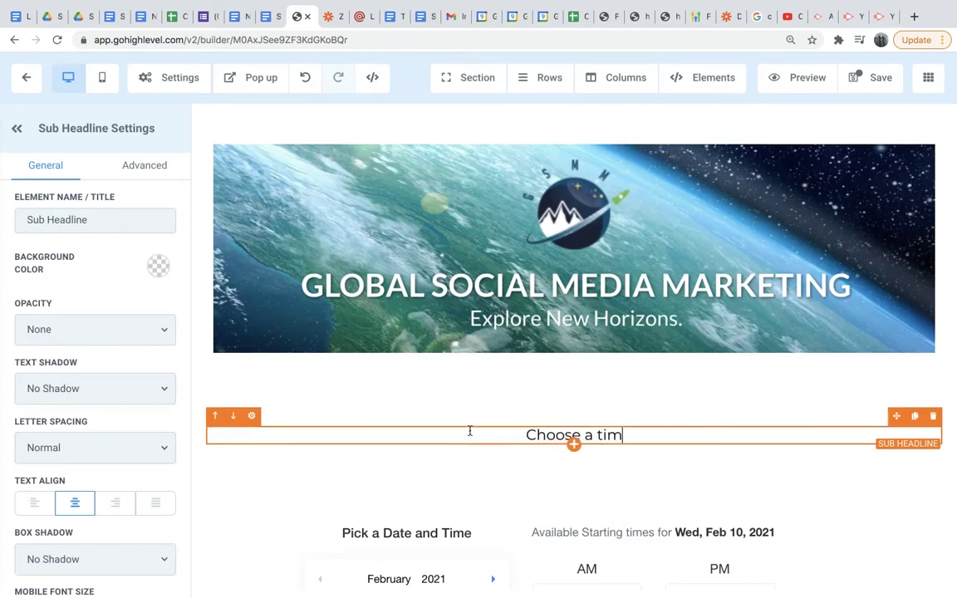
type("e below for your appoin")
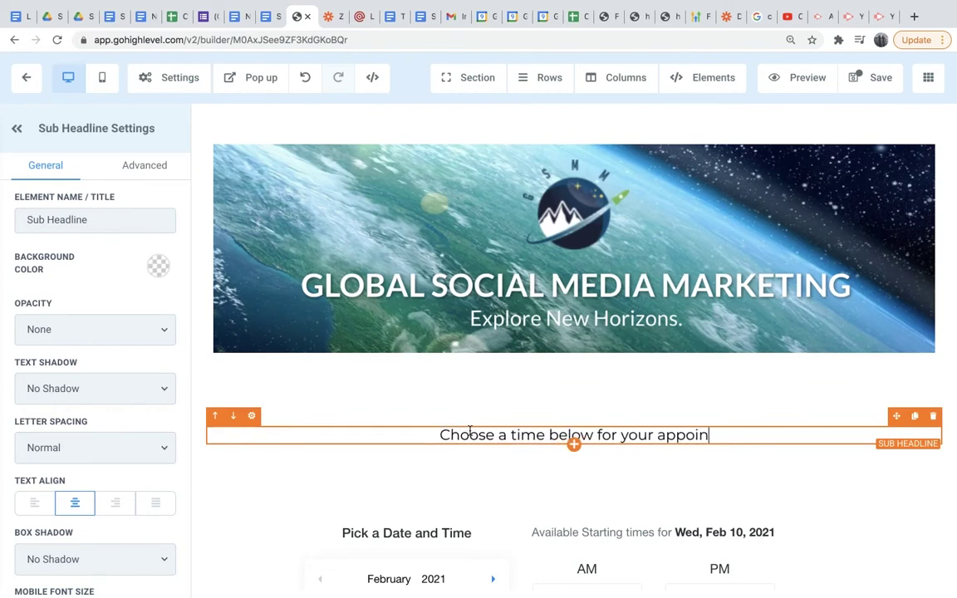
type("tment")
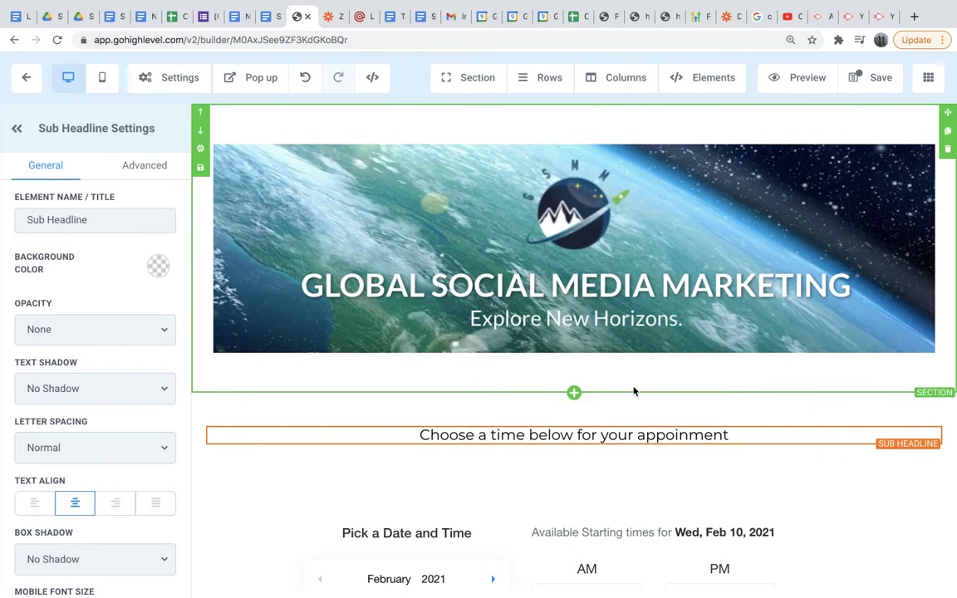
left_click(641, 384)
double_click(702, 440)
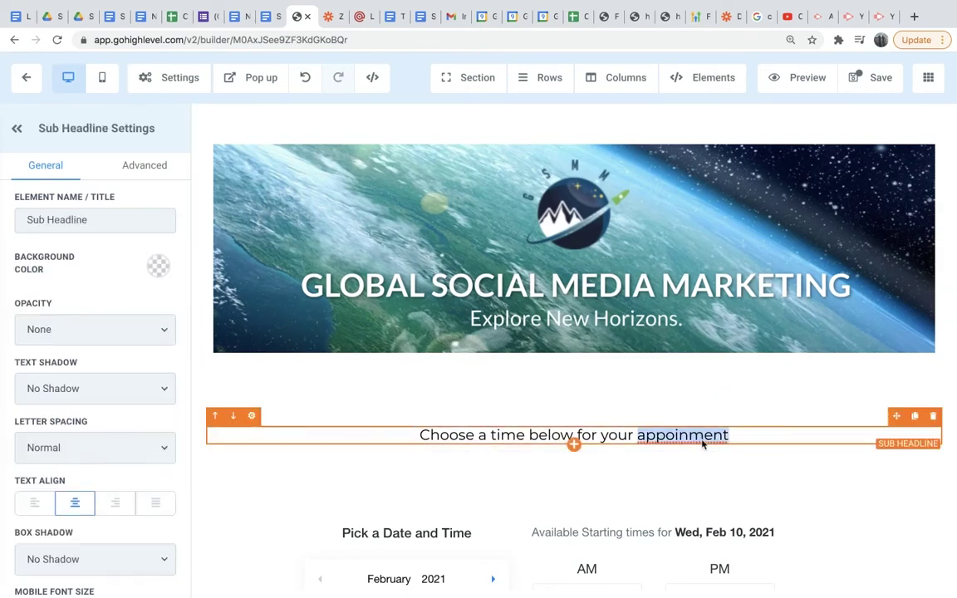
right_click(703, 440)
left_click(756, 378)
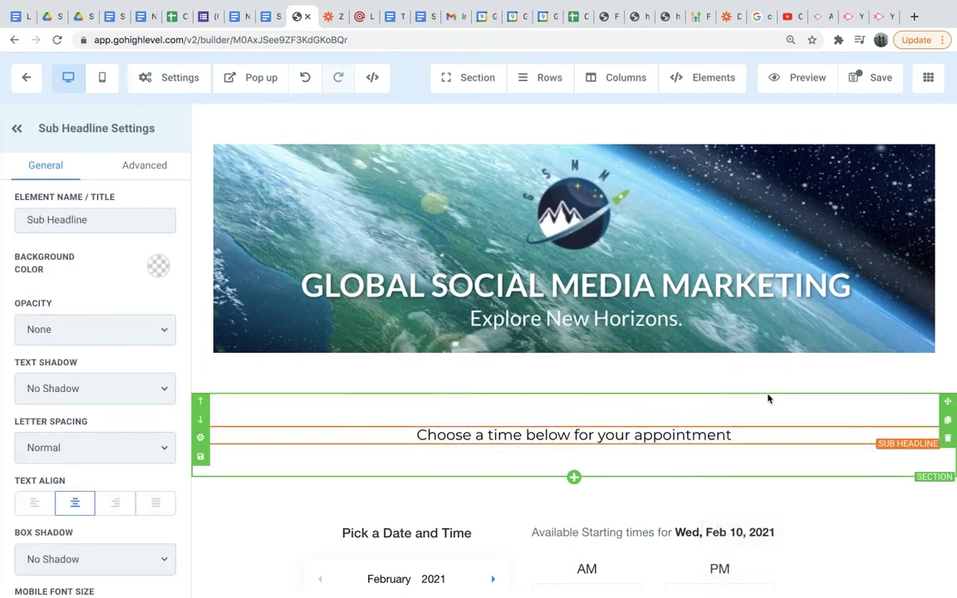
Save the booking page.
scroll(770, 398, "down", 2)
scroll(769, 385, "down", 5)
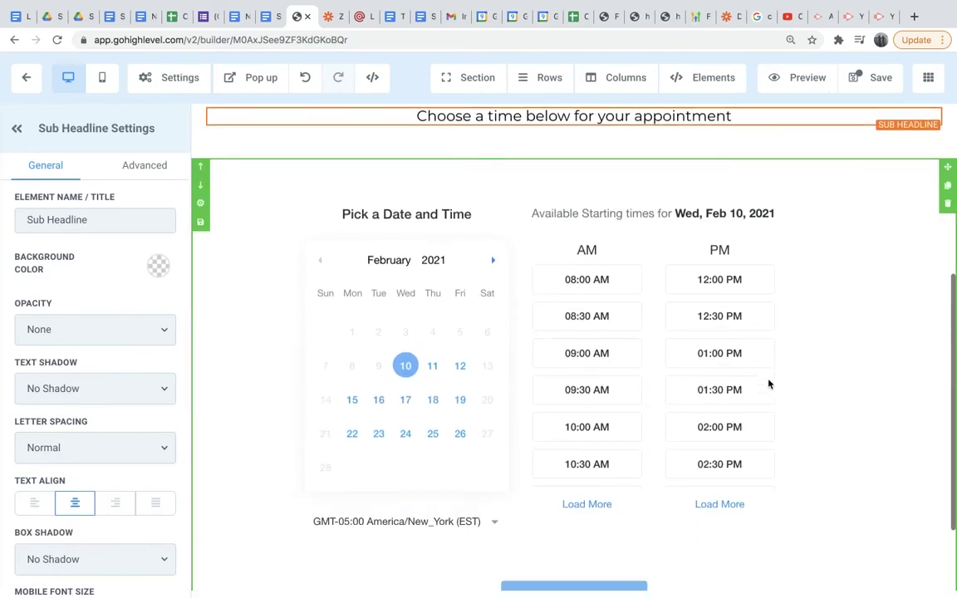
scroll(770, 385, "up", 6)
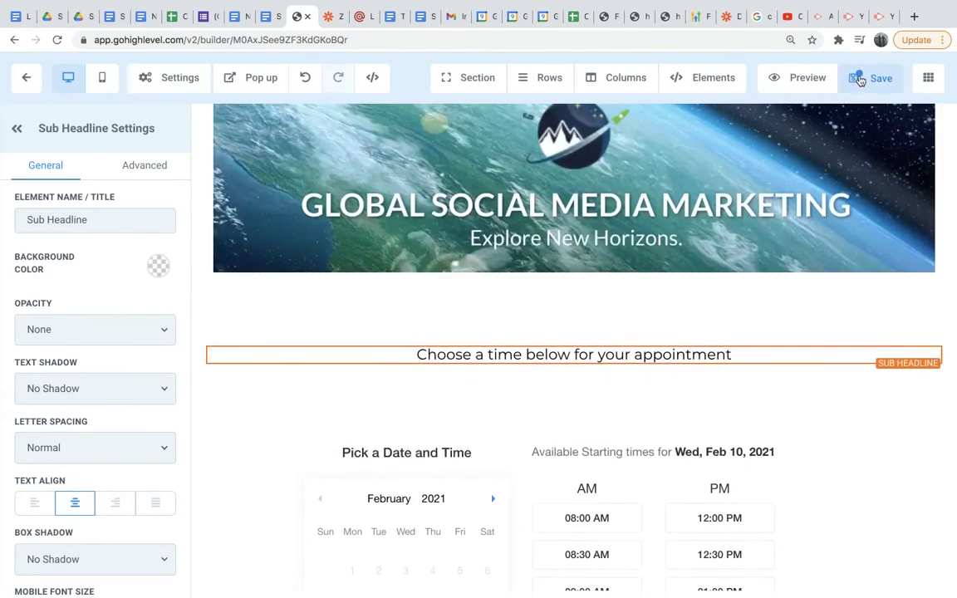
left_click(859, 79)
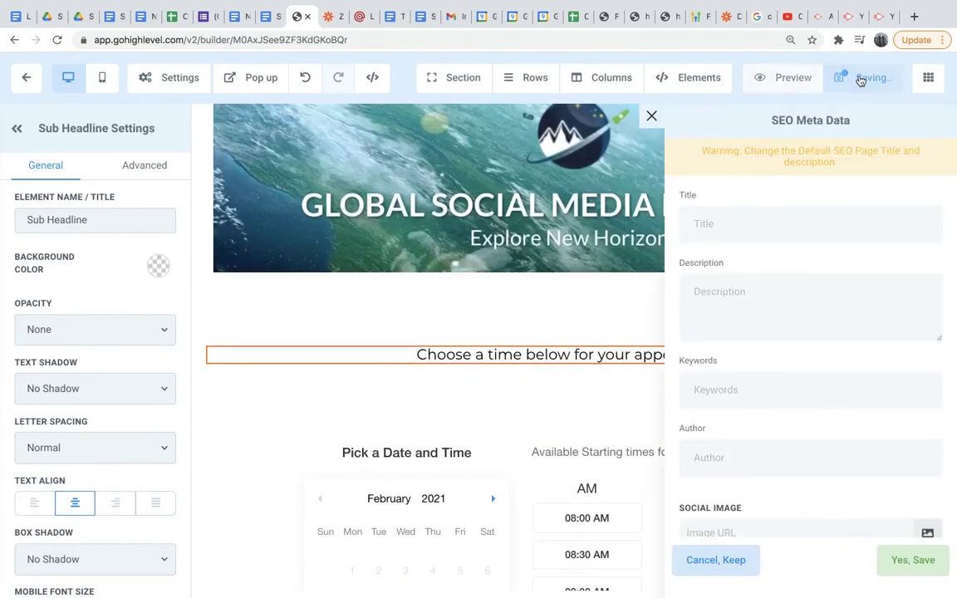
Dismiss the SEO prompt and create a new funnel step named 'Thank You Page'.
left_click(649, 118)
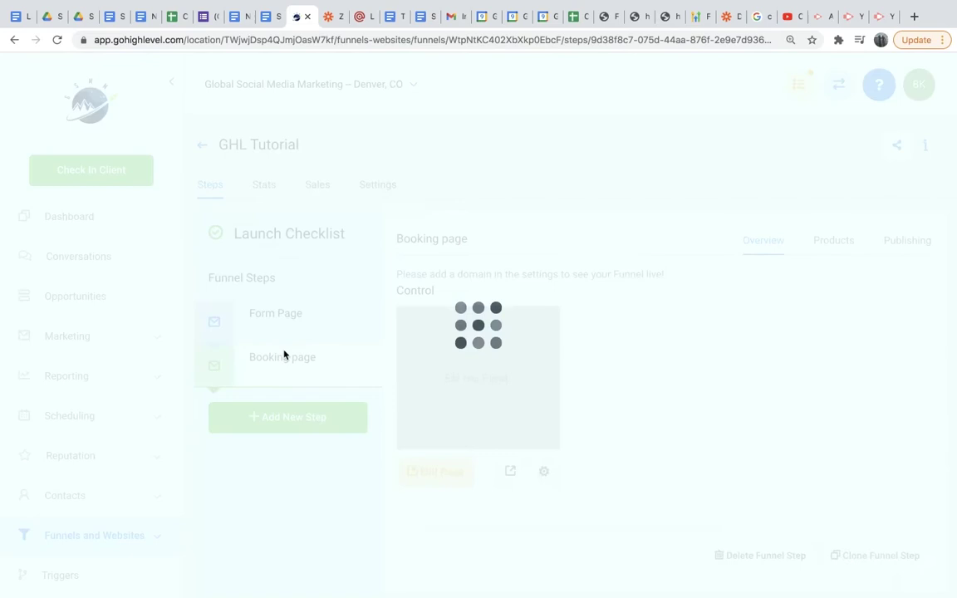
left_click(319, 420)
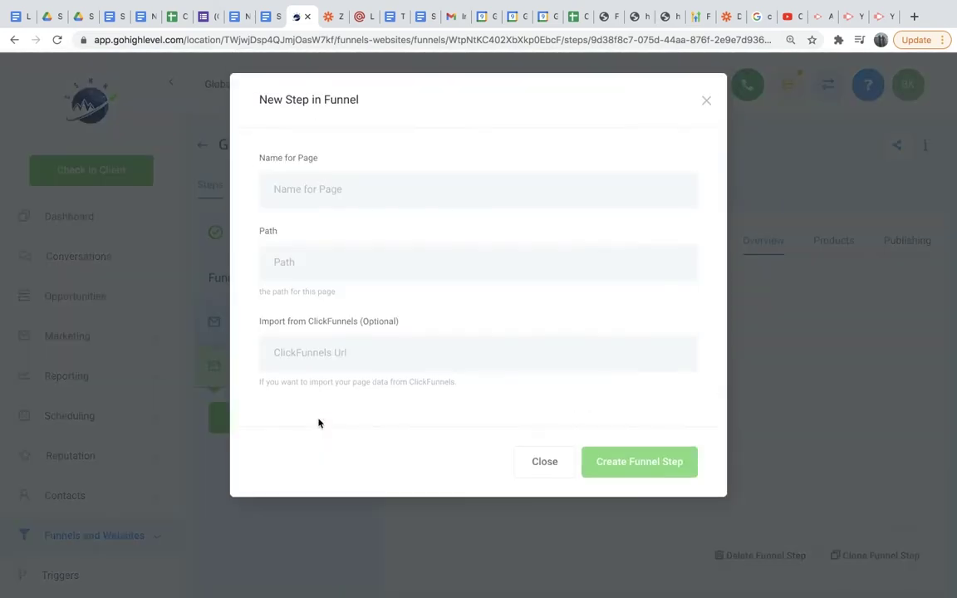
left_click(383, 193)
type("Than")
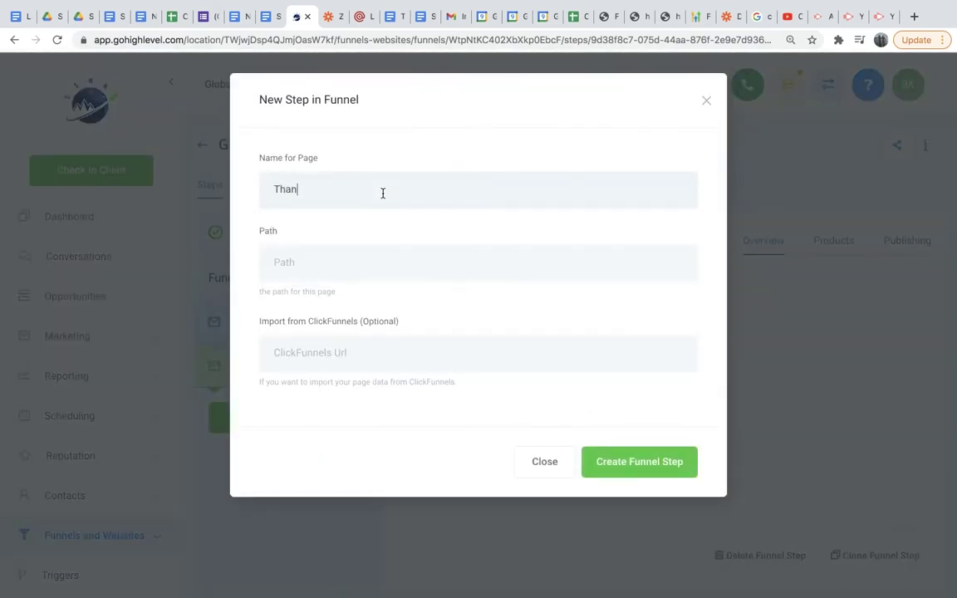
type("k You Page")
left_click(651, 462)
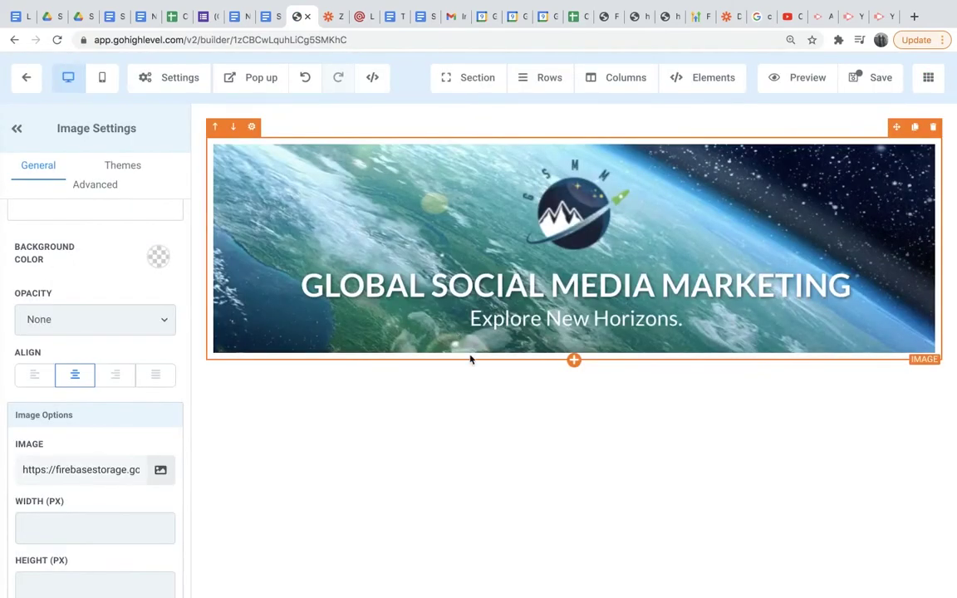
Add a one-column row with a Headline element below the banner.
scroll(594, 438, "down", 1)
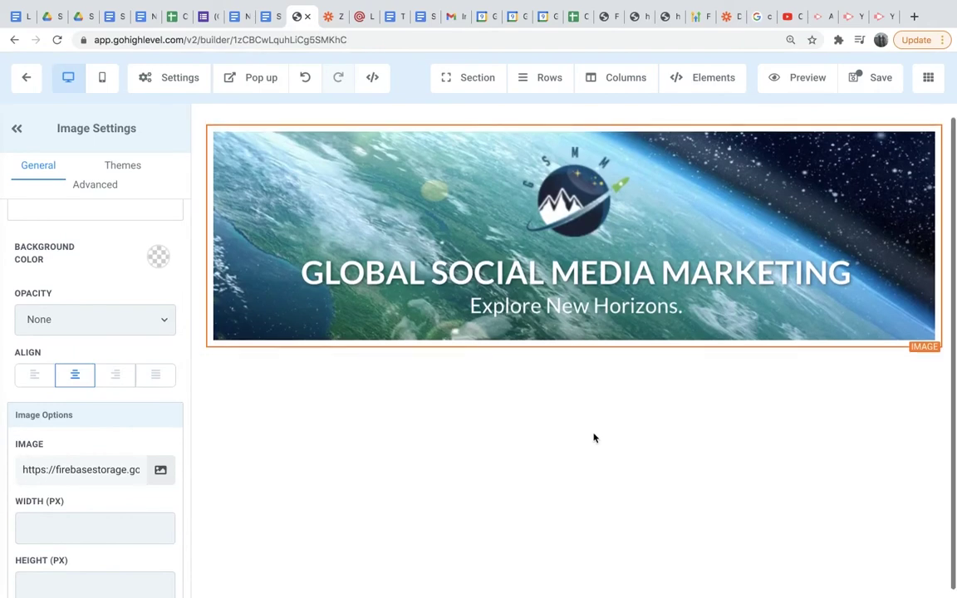
left_click(574, 367)
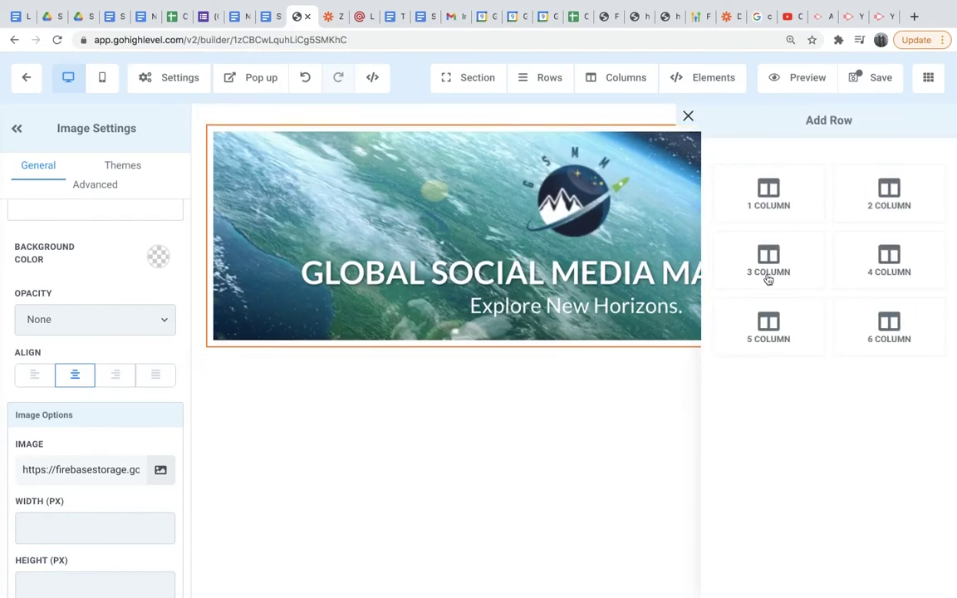
left_click(787, 205)
left_click(593, 427)
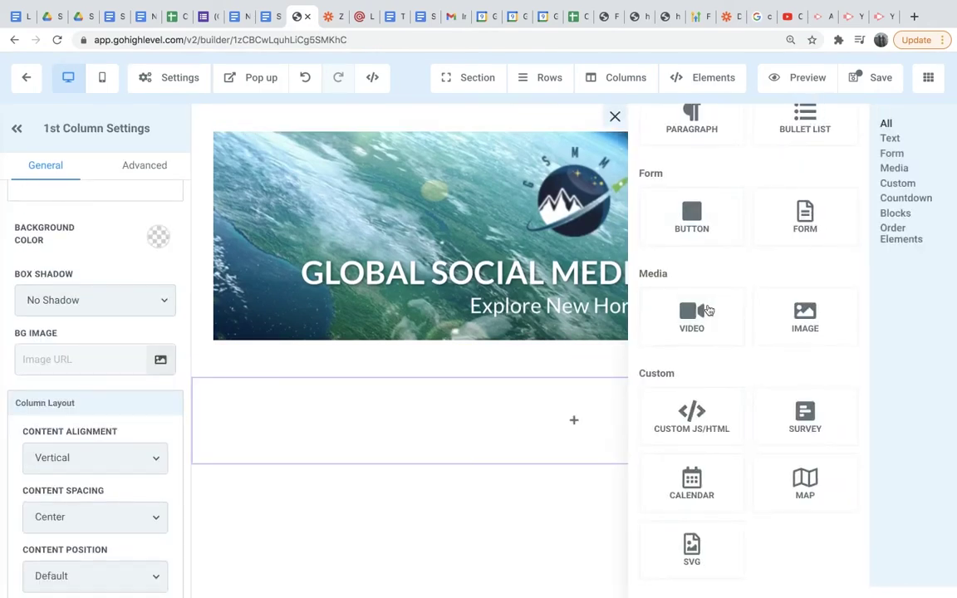
scroll(711, 406, "up", 3)
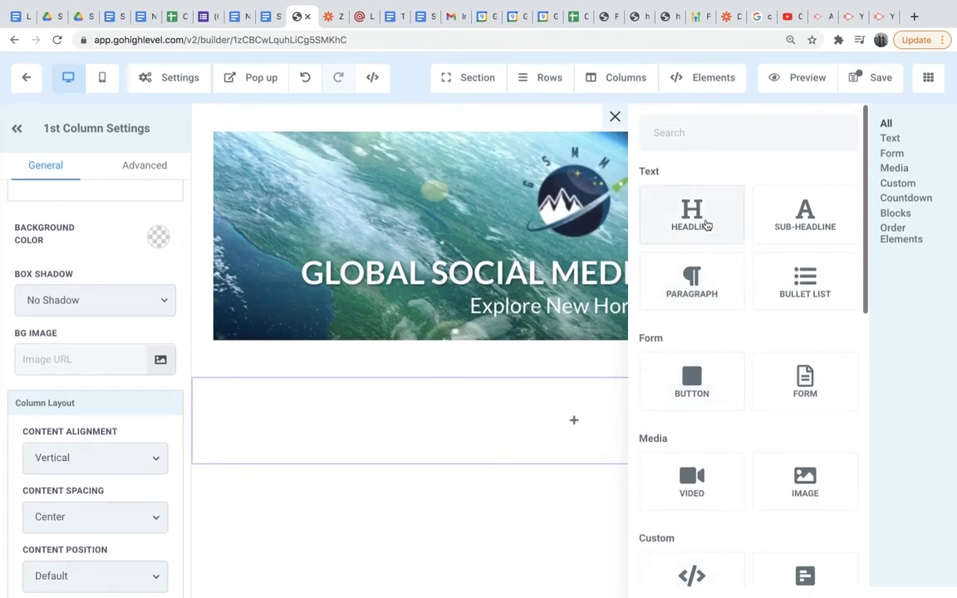
left_click(695, 218)
Replace the headline text with 'Thank you for scheduling a consultation'.
left_click_drag(737, 400, 416, 387)
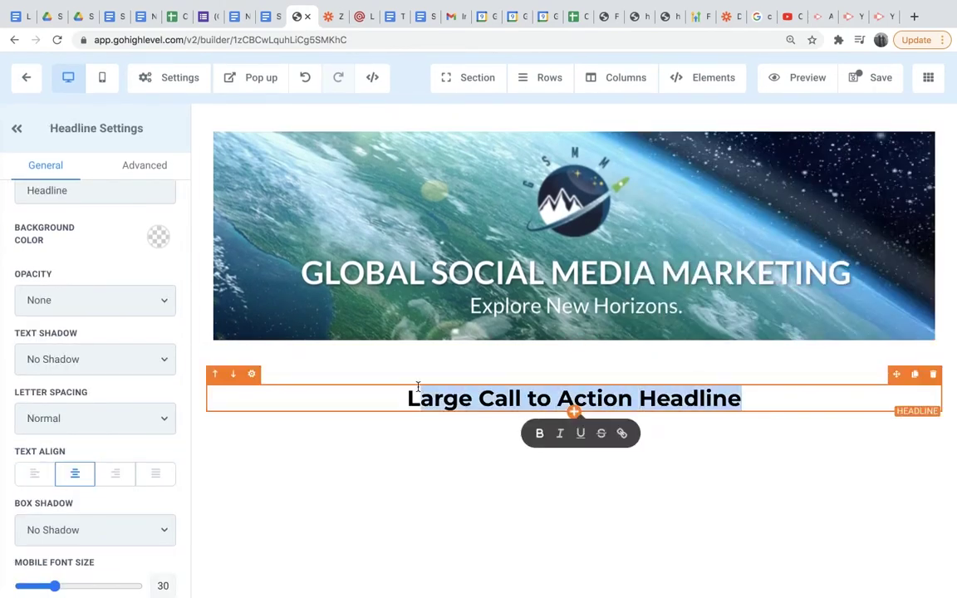
key("BackSpace")
type("Thank y")
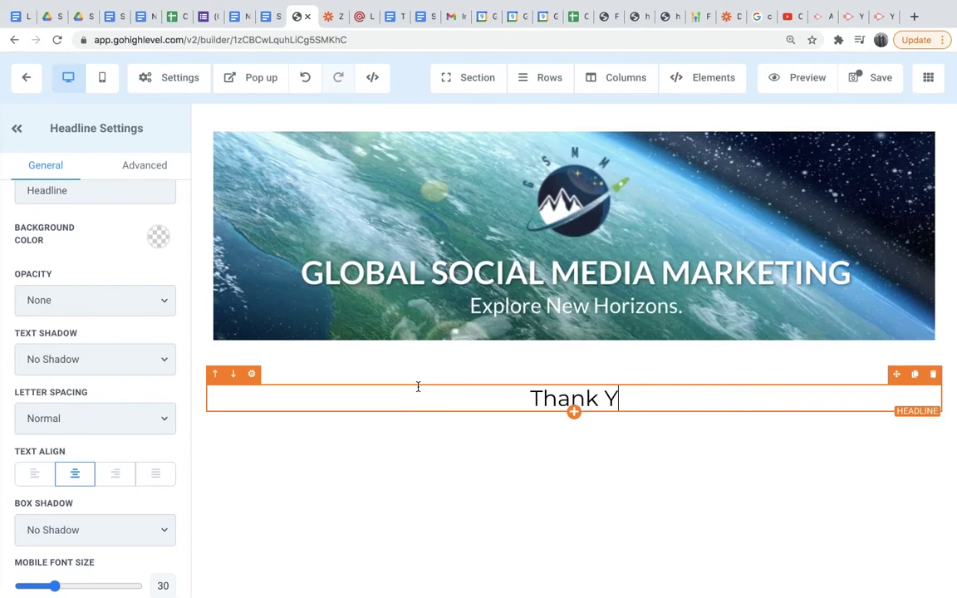
type("ou ")
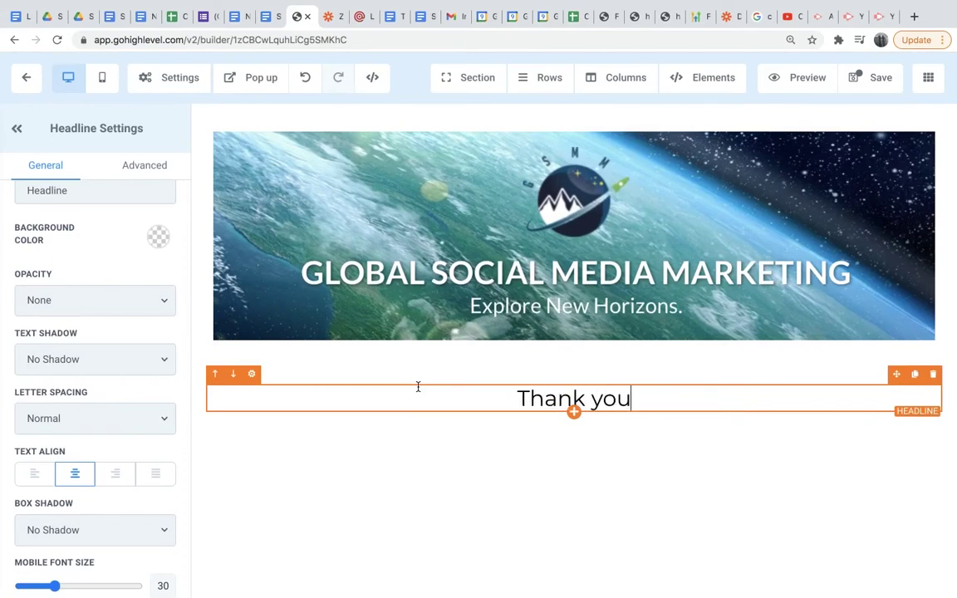
type("for")
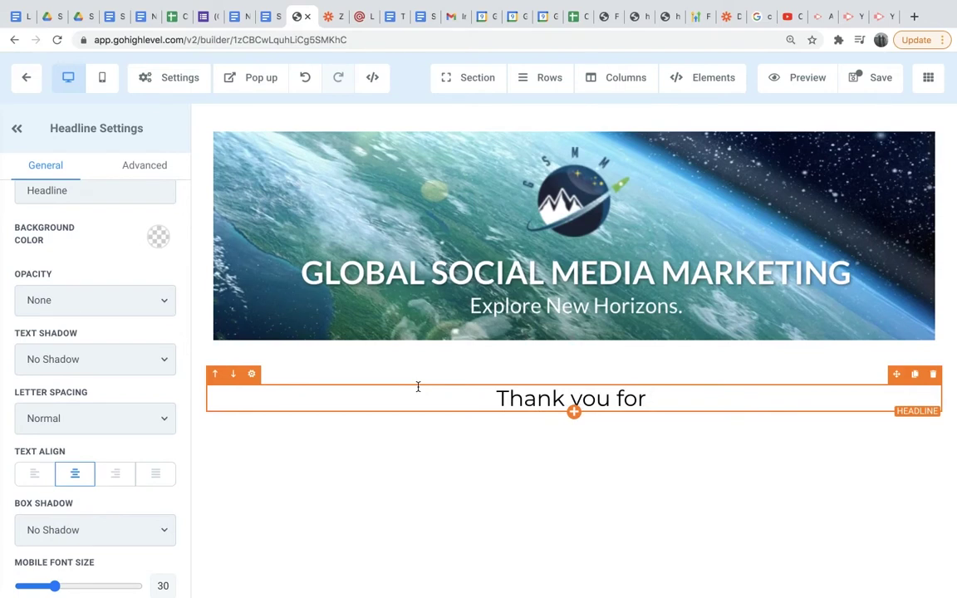
type(" scheduling ")
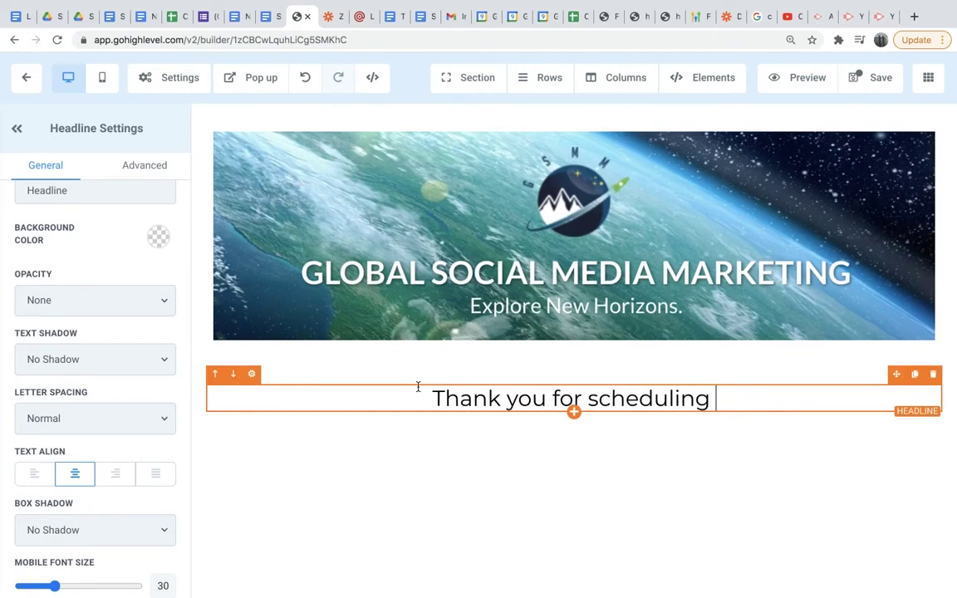
type("a o")
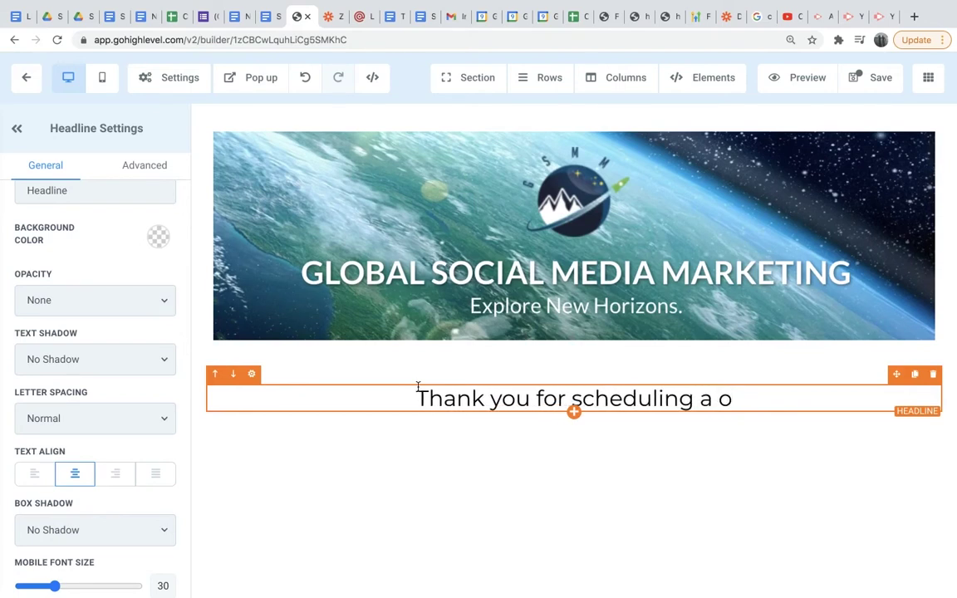
key("BackSpace")
type("consultation")
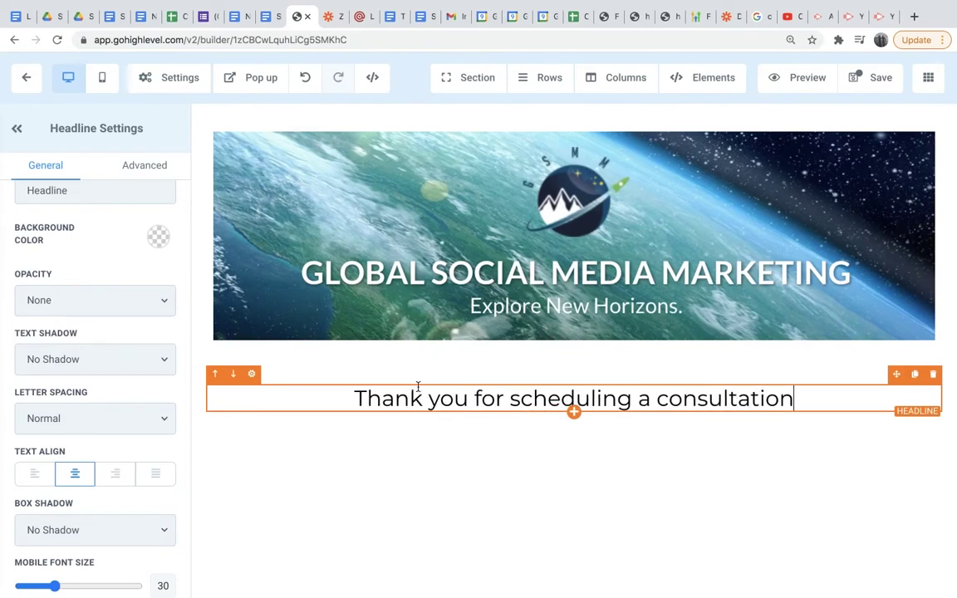
type(" wit")
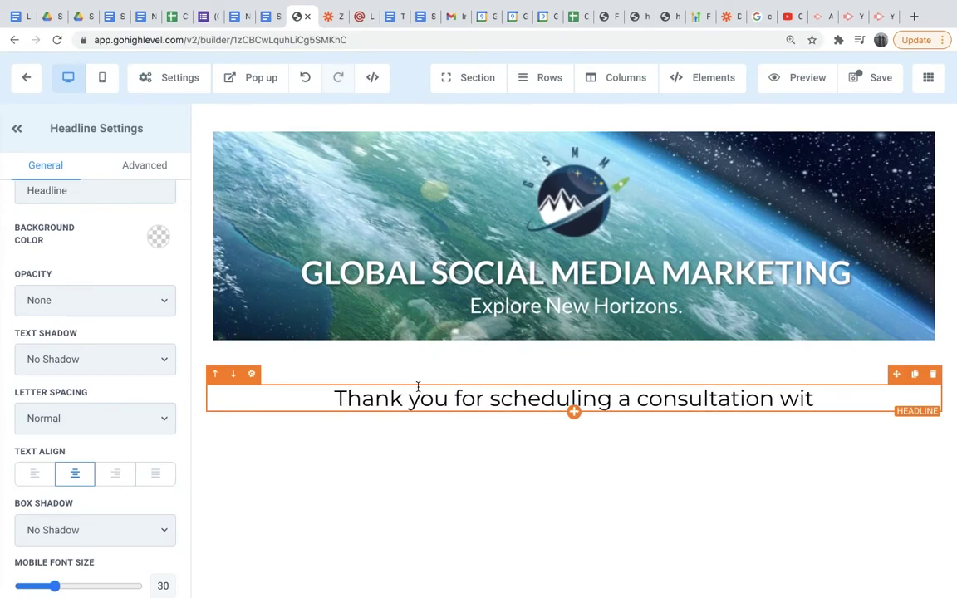
key("BackSpace")
key("BackSpace")
key("BackSpace")
key("BackSpace")
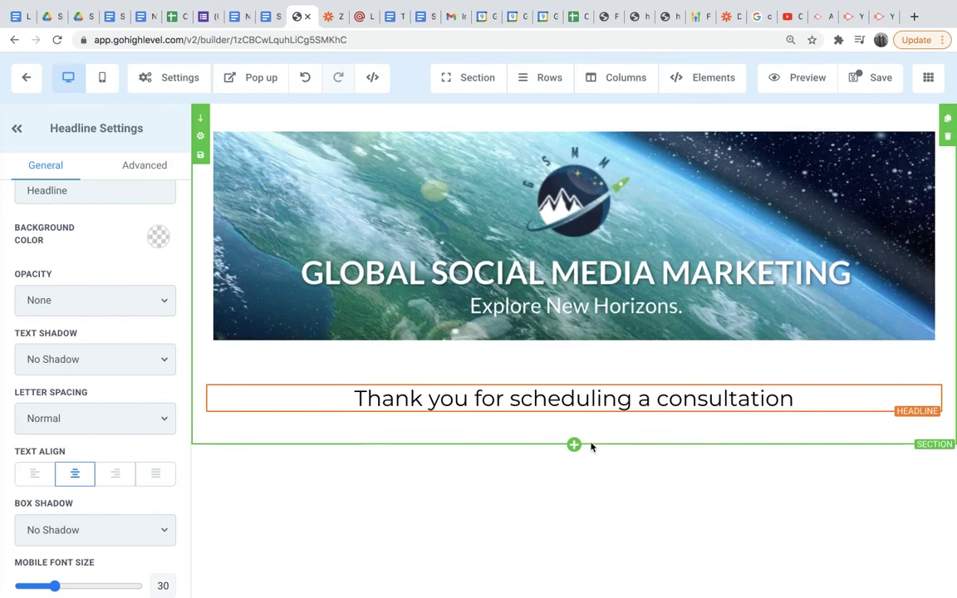
Add a one-column row with a Sub-Headline element below the headline.
left_click(574, 430)
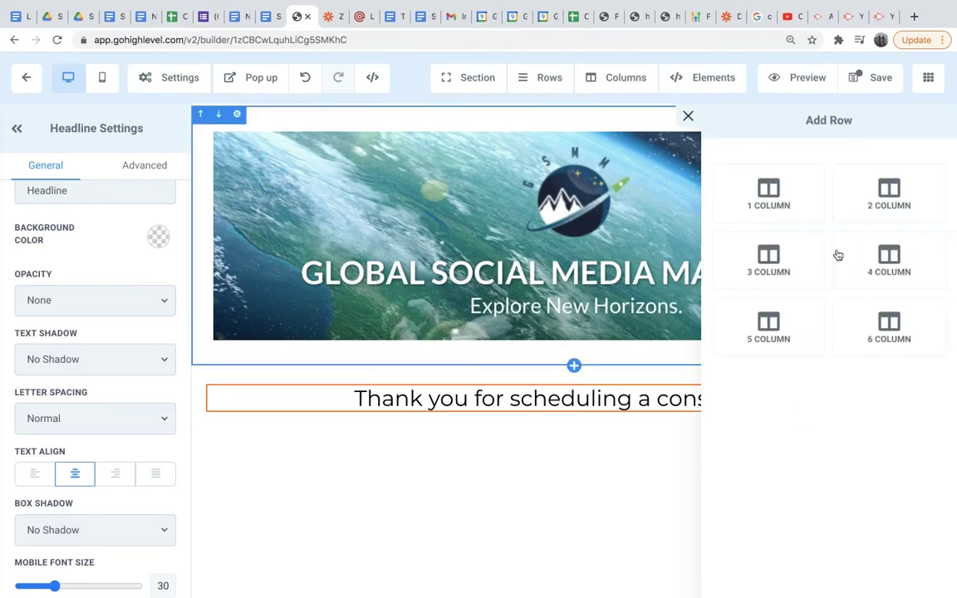
left_click(781, 206)
left_click(583, 491)
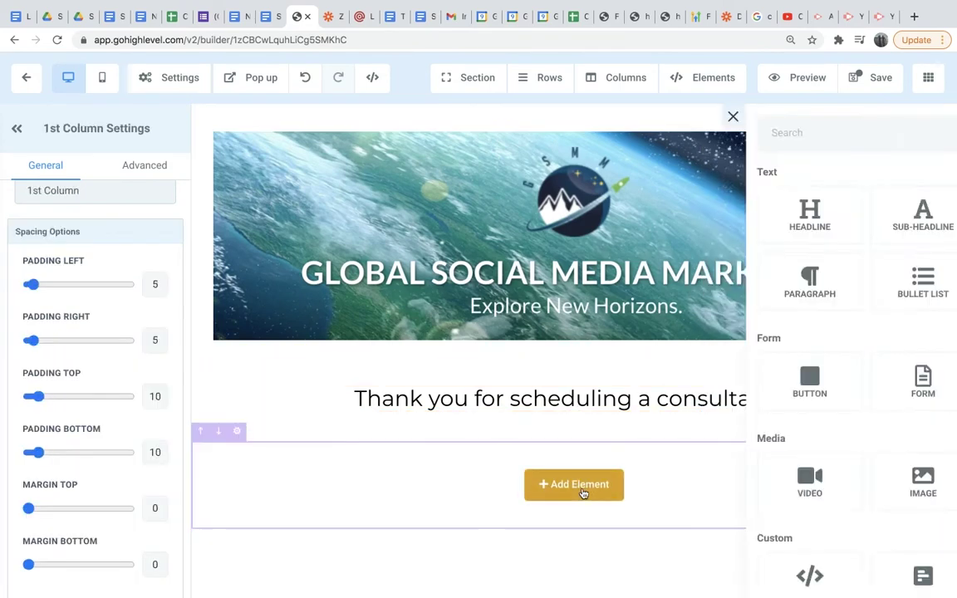
left_click(793, 228)
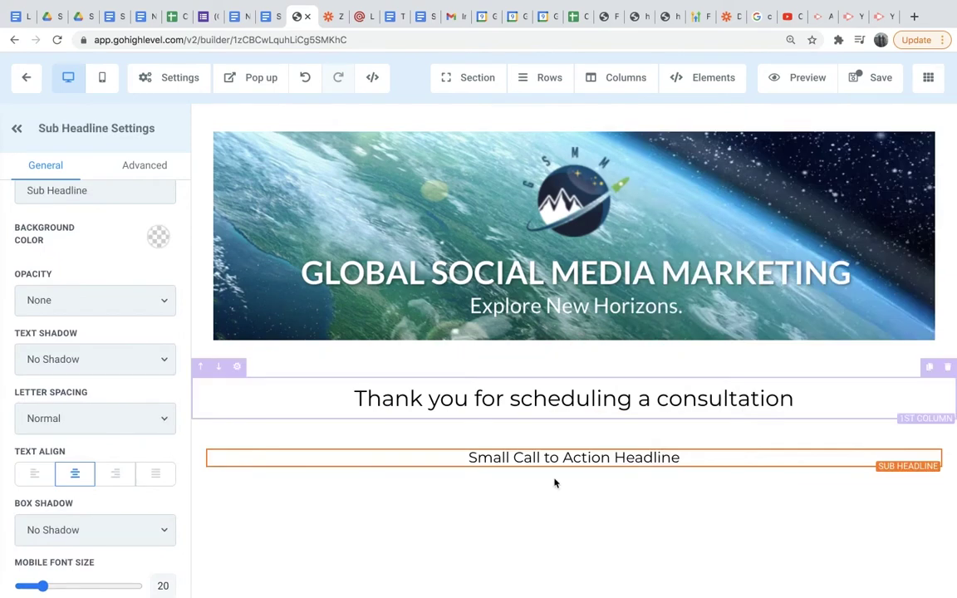
Change the sub-headline to 'We will be in contact with you shortly' and save the page.
left_click(686, 458)
left_click(682, 457)
left_click_drag(681, 457, 480, 458)
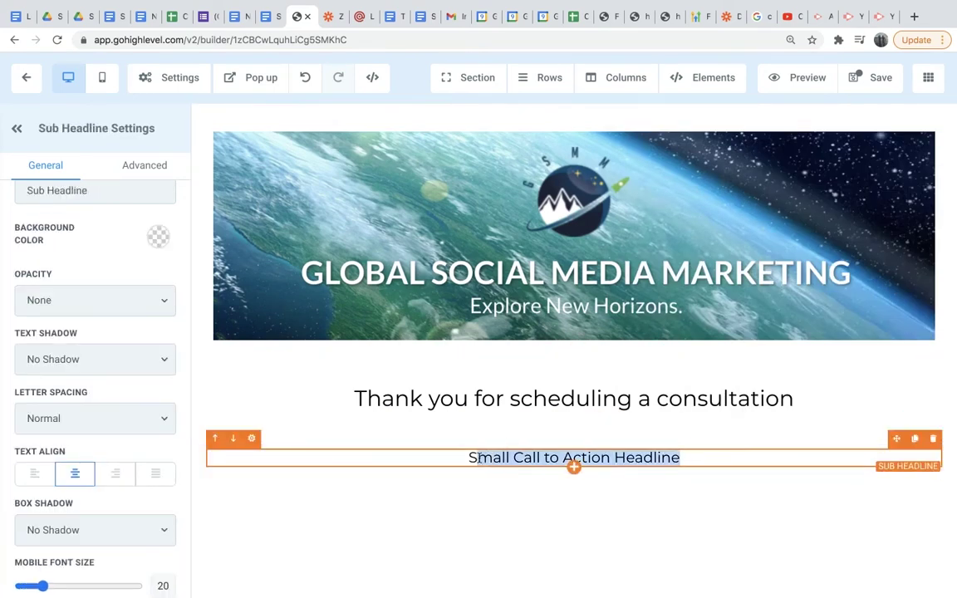
key("BackSpace")
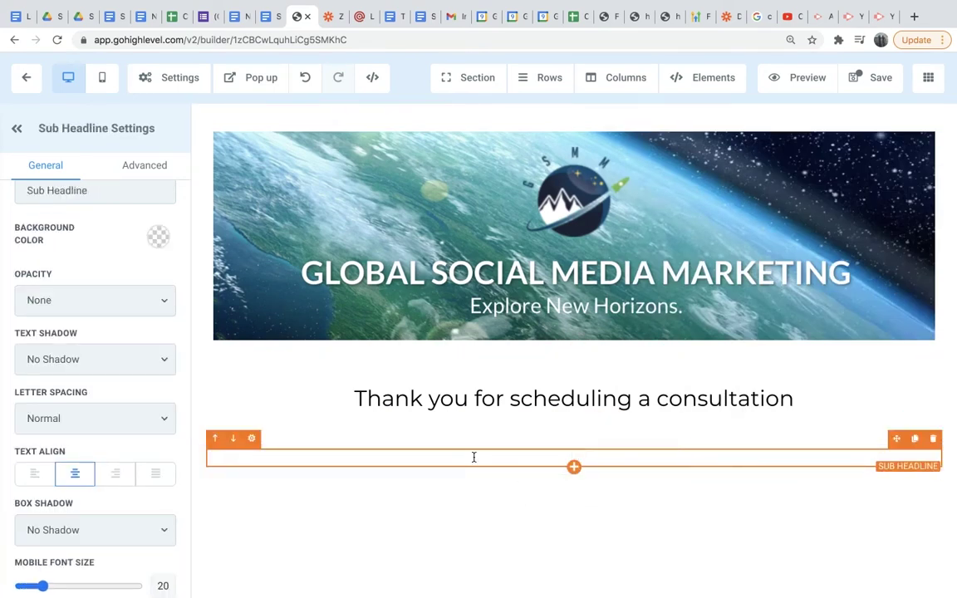
type("We will be in ")
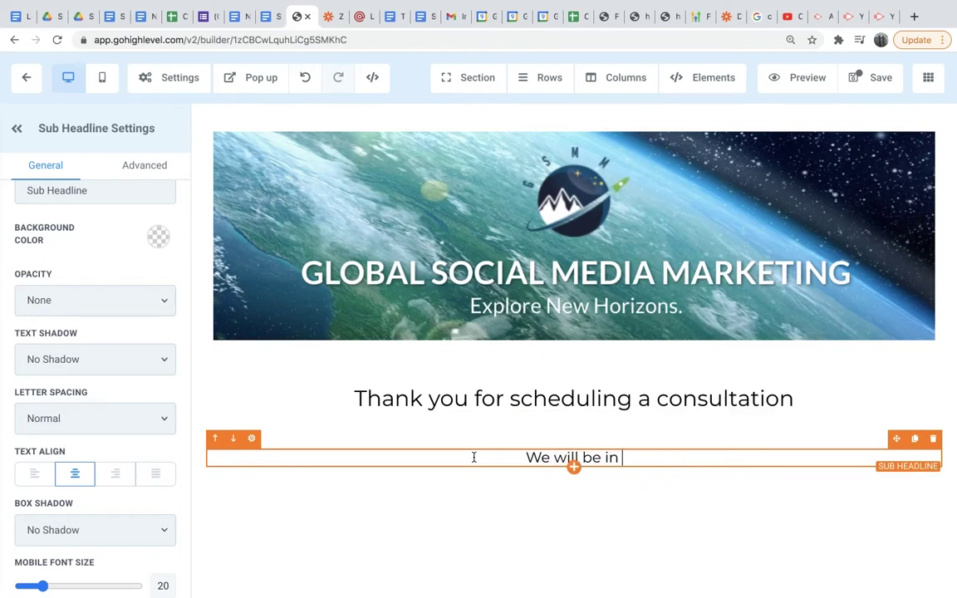
type("contact with yo")
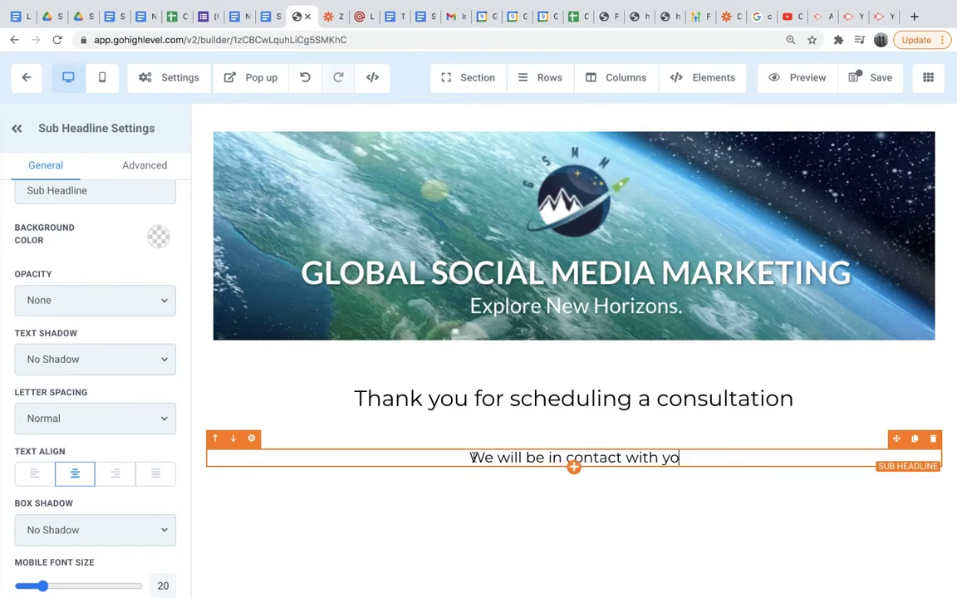
type("u shortly")
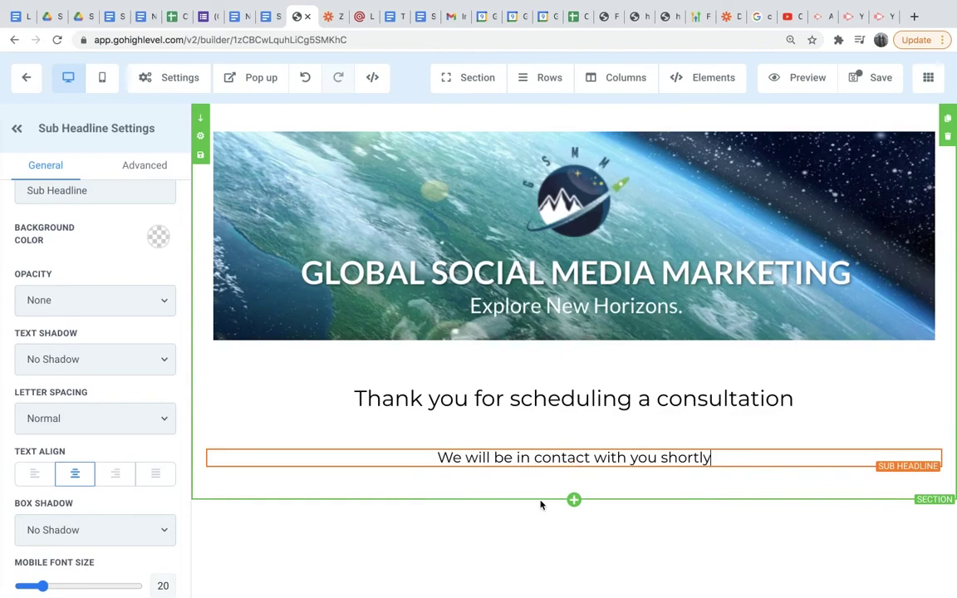
left_click(872, 77)
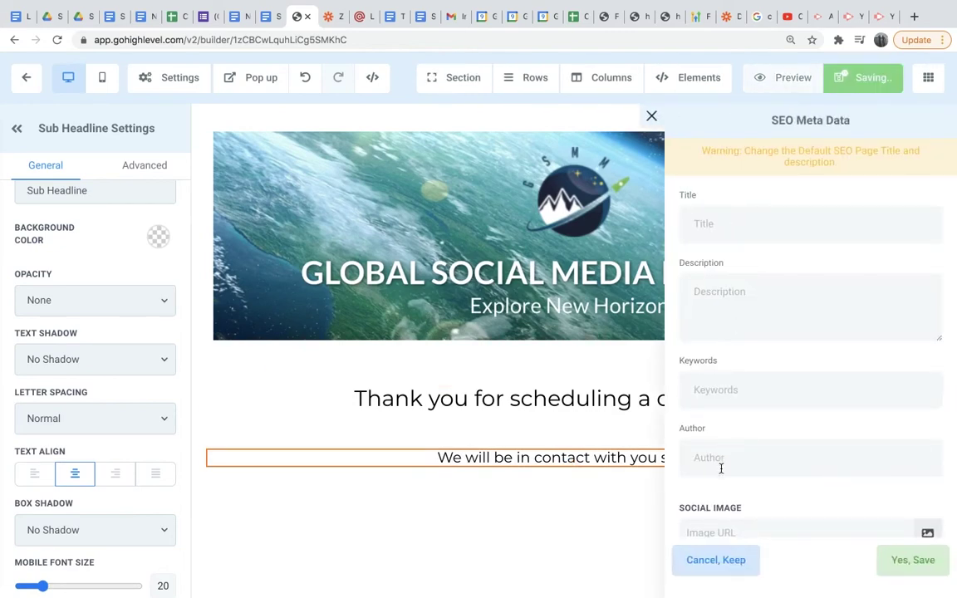
left_click(541, 532)
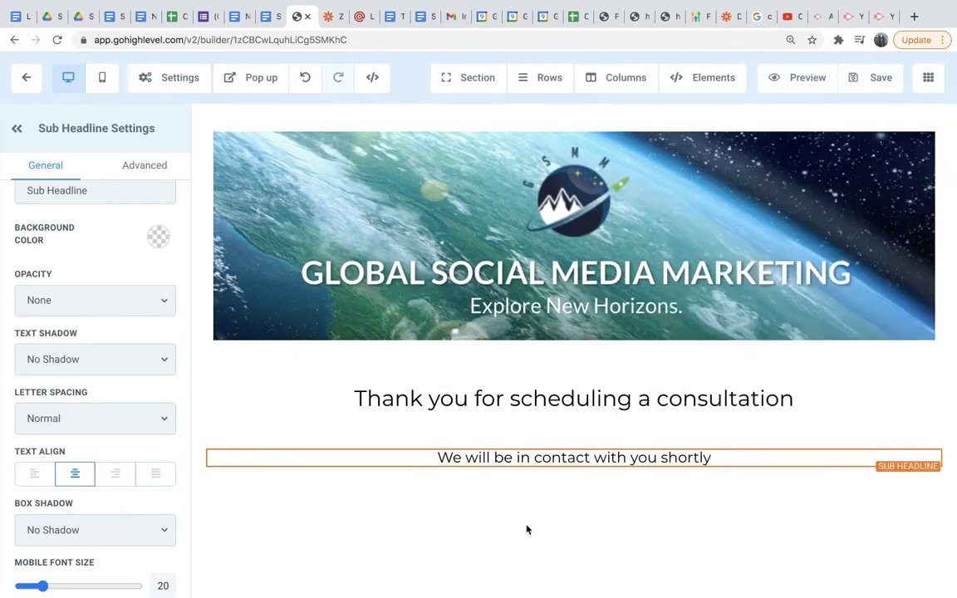
Return to the funnel's Steps page listing Form Page, Booking page and Thank You Page.
left_click(30, 81)
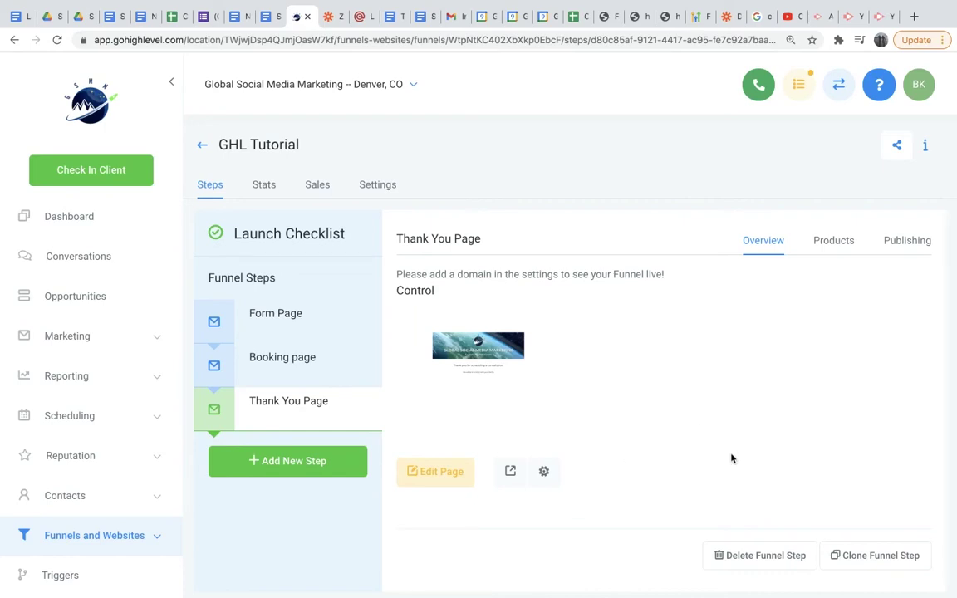
scroll(874, 565, "down", 1)
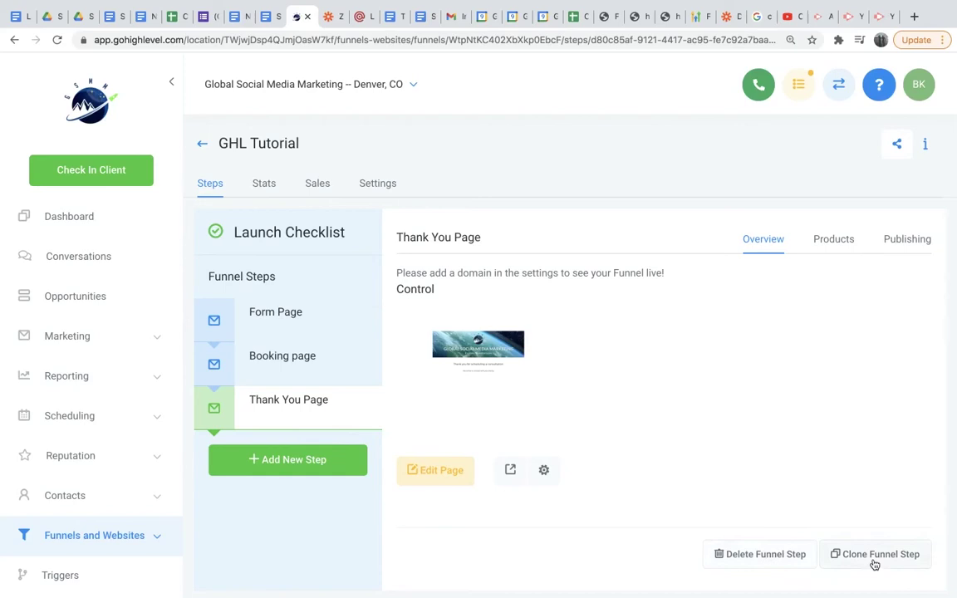
Clone the Thank You Page step within this funnel, then close the cloning options without copying again.
left_click(874, 562)
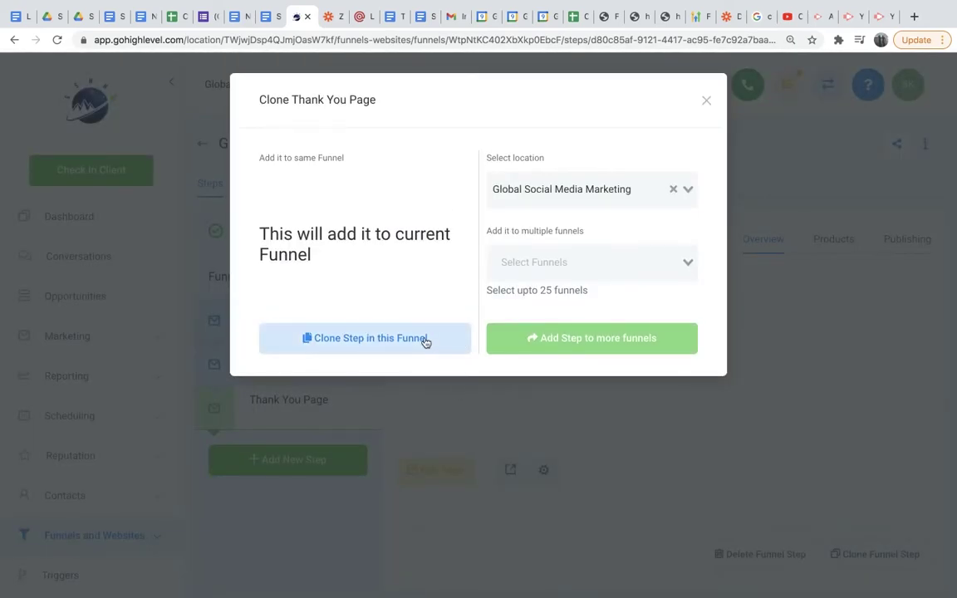
left_click(373, 343)
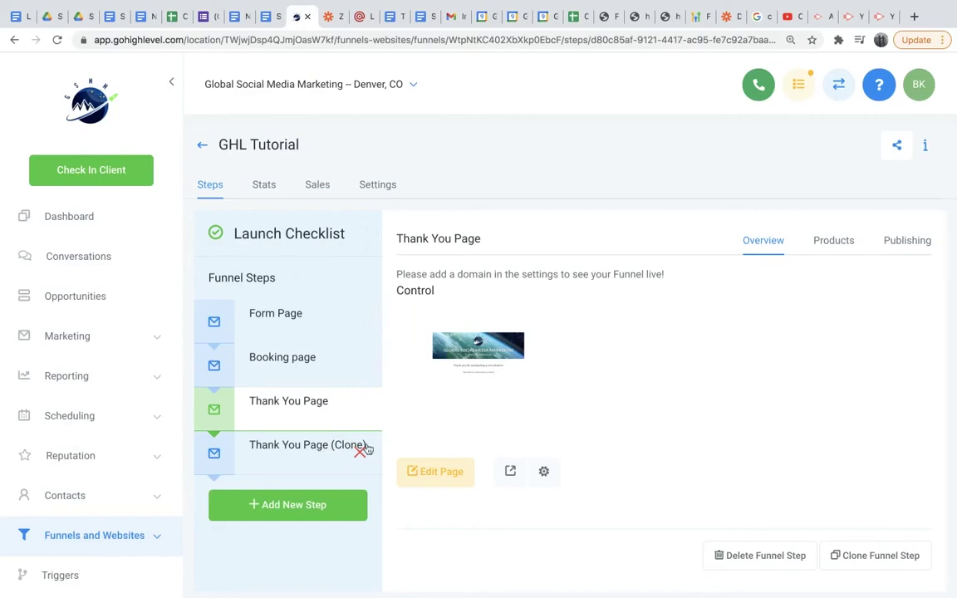
left_click(889, 556)
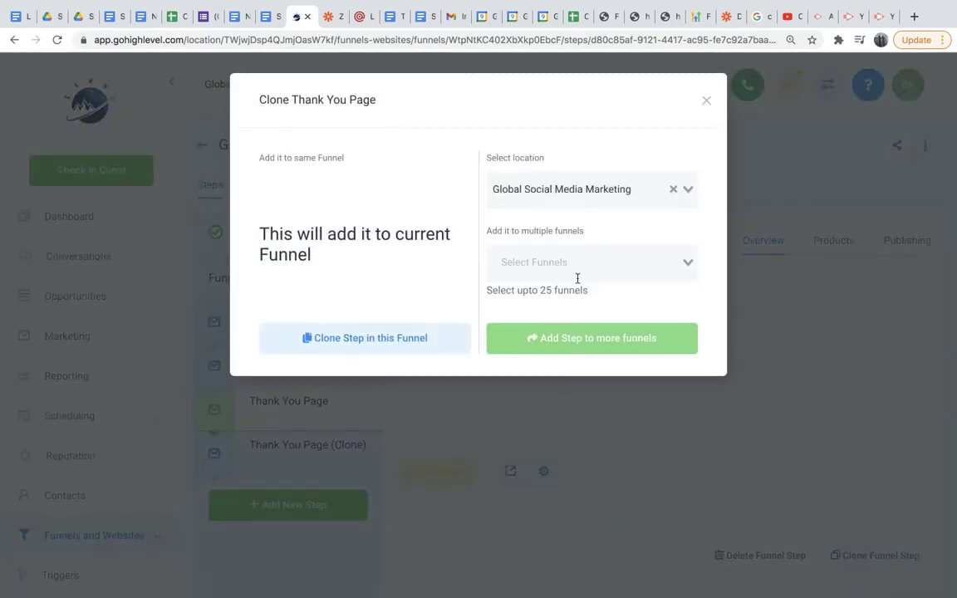
left_click(686, 260)
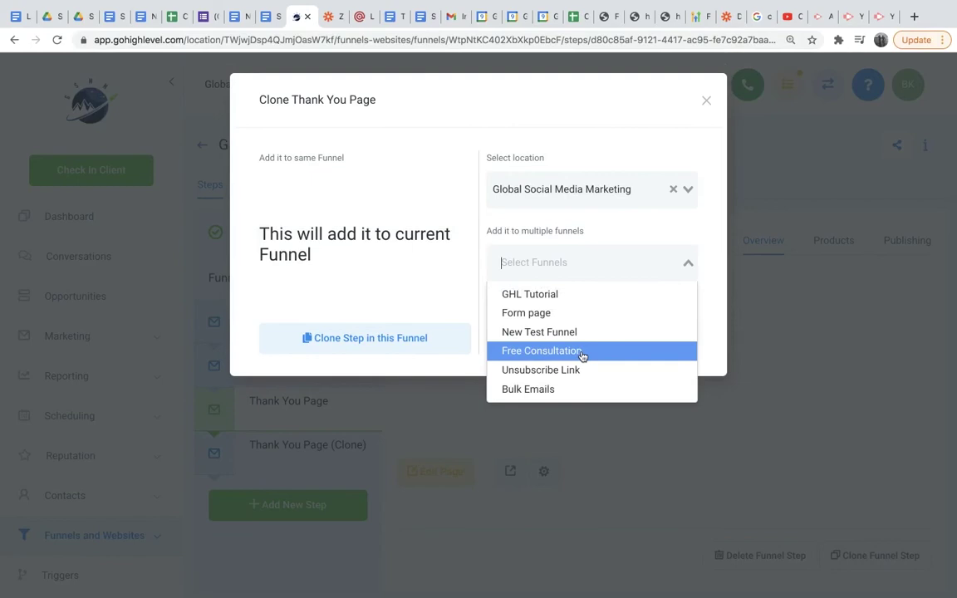
left_click(718, 332)
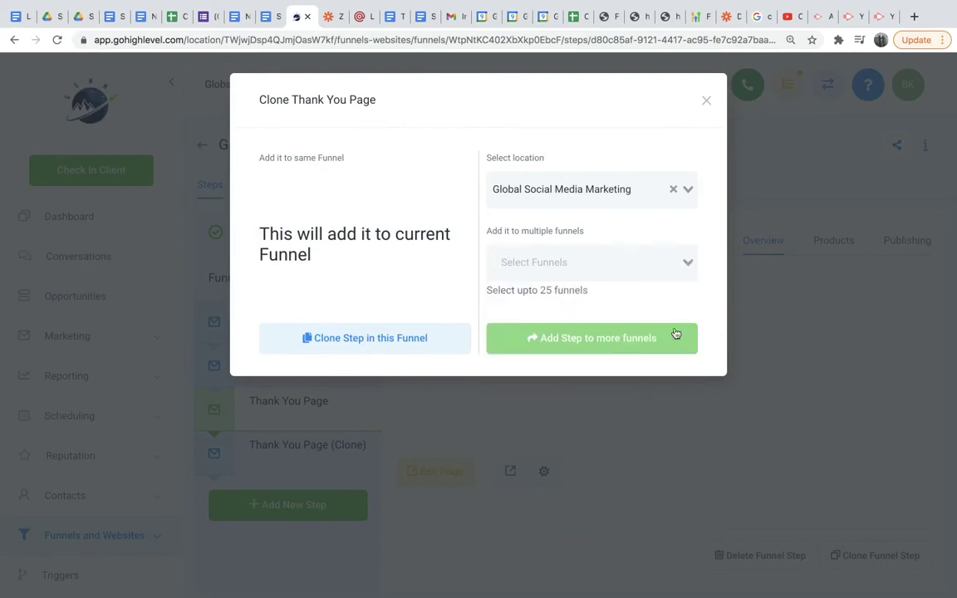
left_click(706, 100)
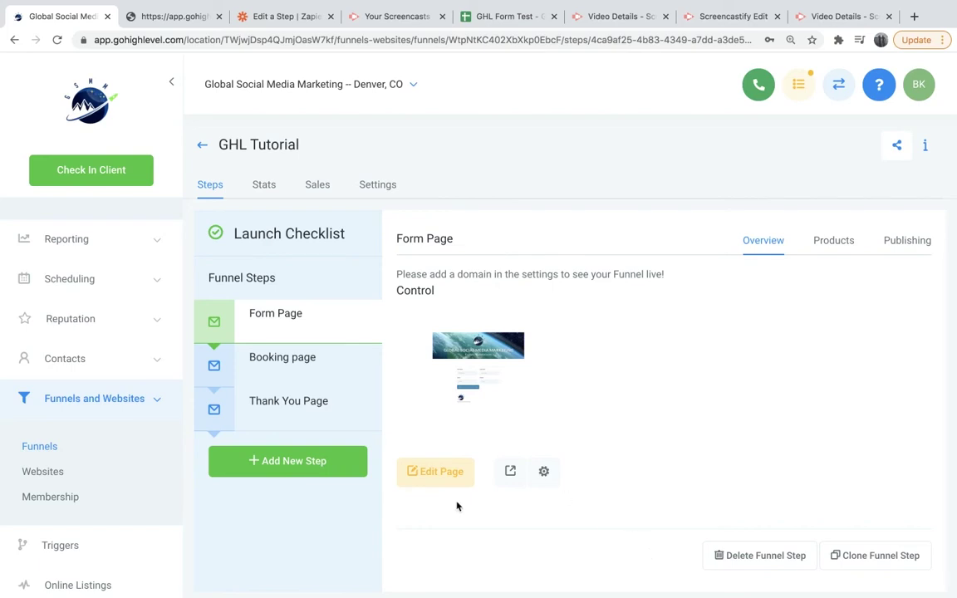
Look over the account's three connected domains under Settings > Domains, then return to Funnels.
scroll(140, 400, "down", 2)
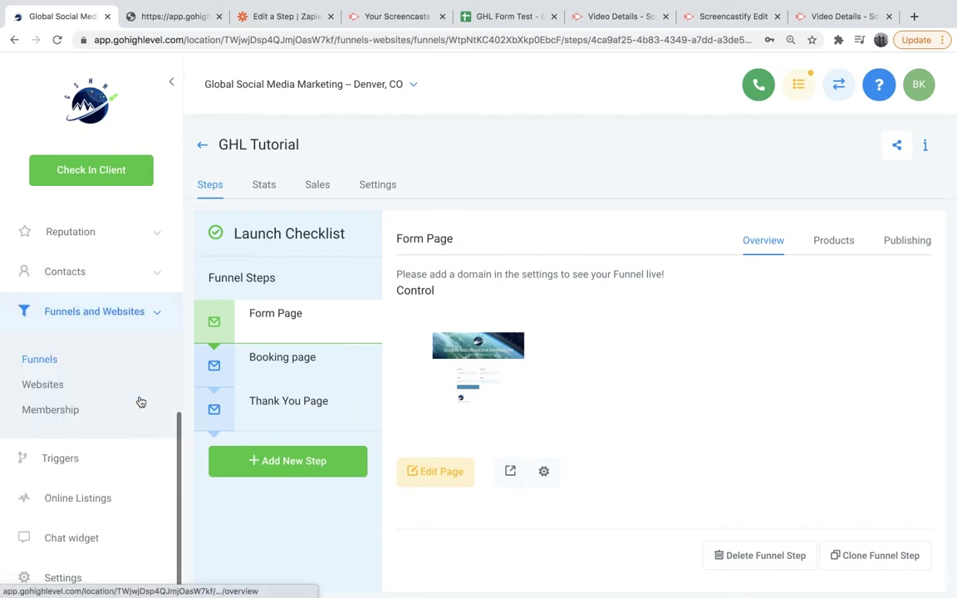
left_click(98, 579)
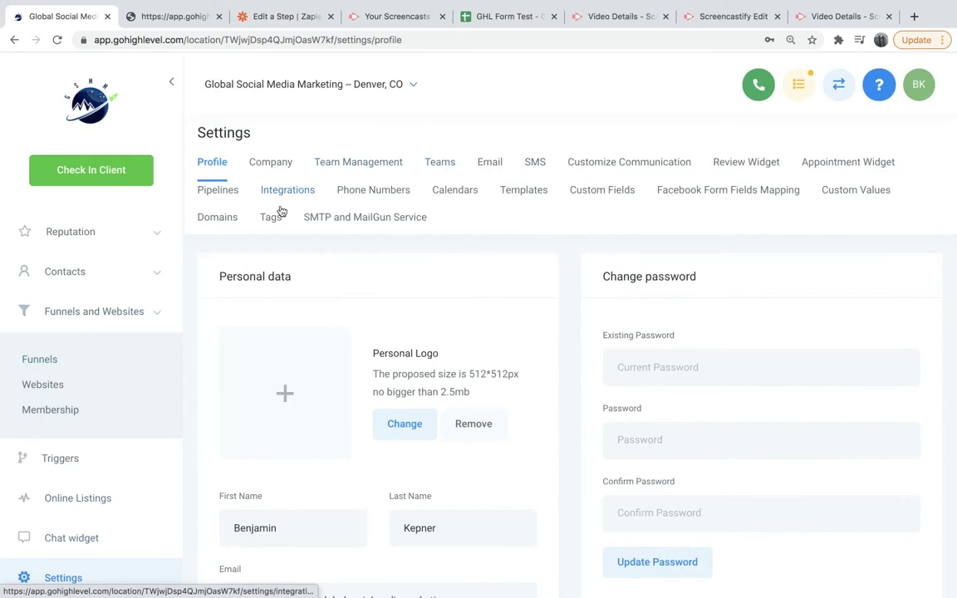
left_click(234, 217)
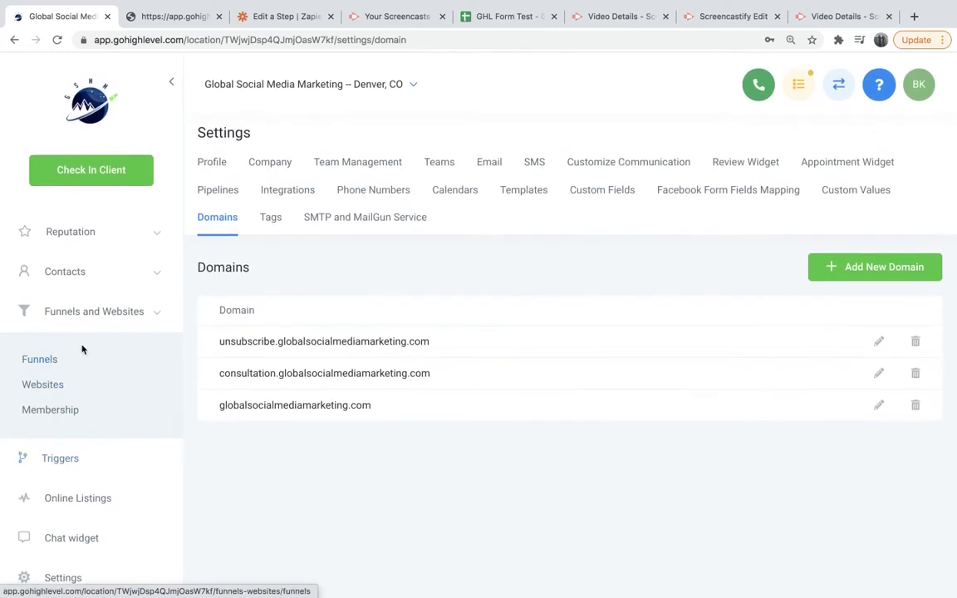
left_click(58, 361)
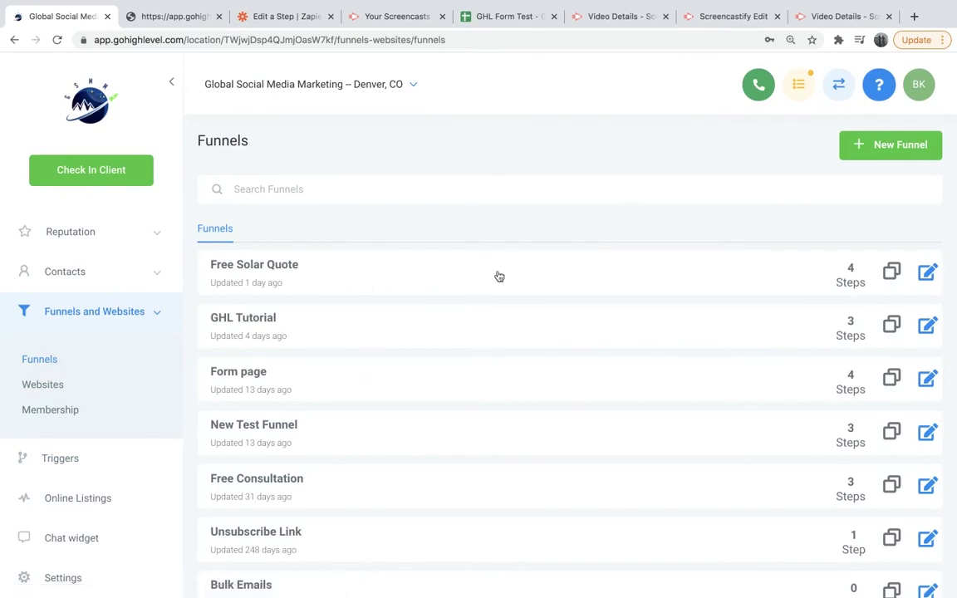
Choose consultation.globalsocialmediamarketing.com in the GHL Tutorial funnel's Settings Domain dropdown.
left_click(920, 326)
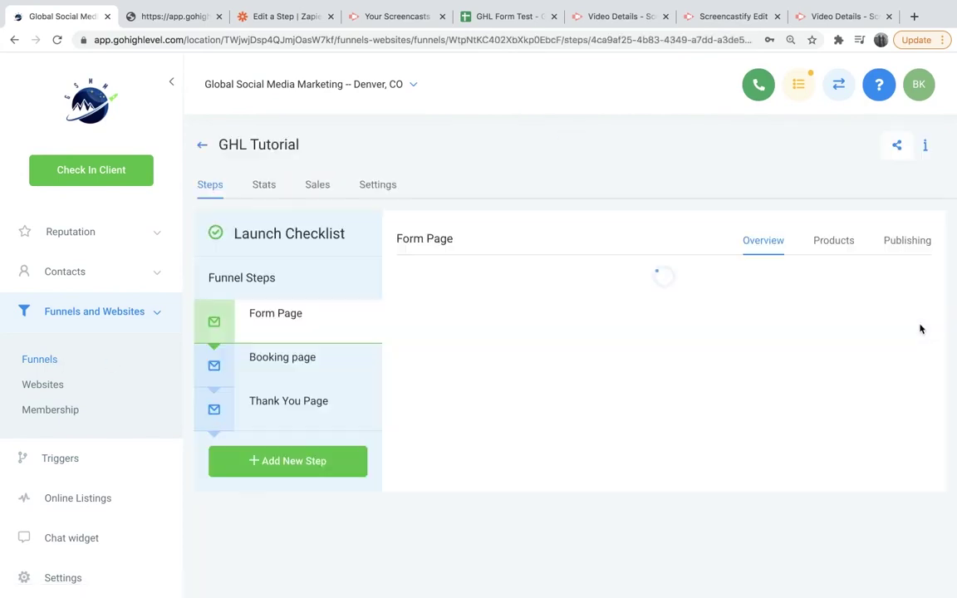
left_click(370, 188)
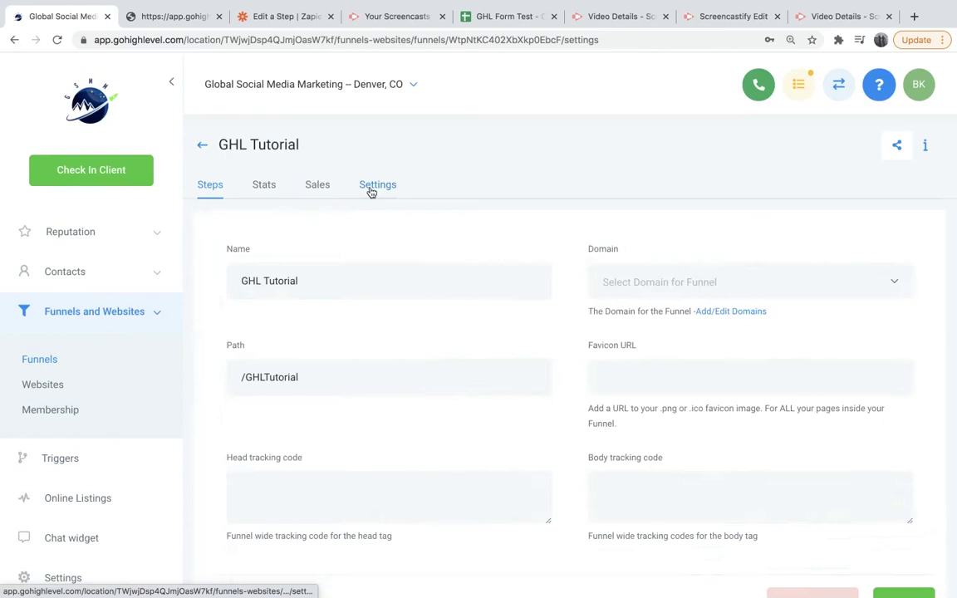
left_click(810, 292)
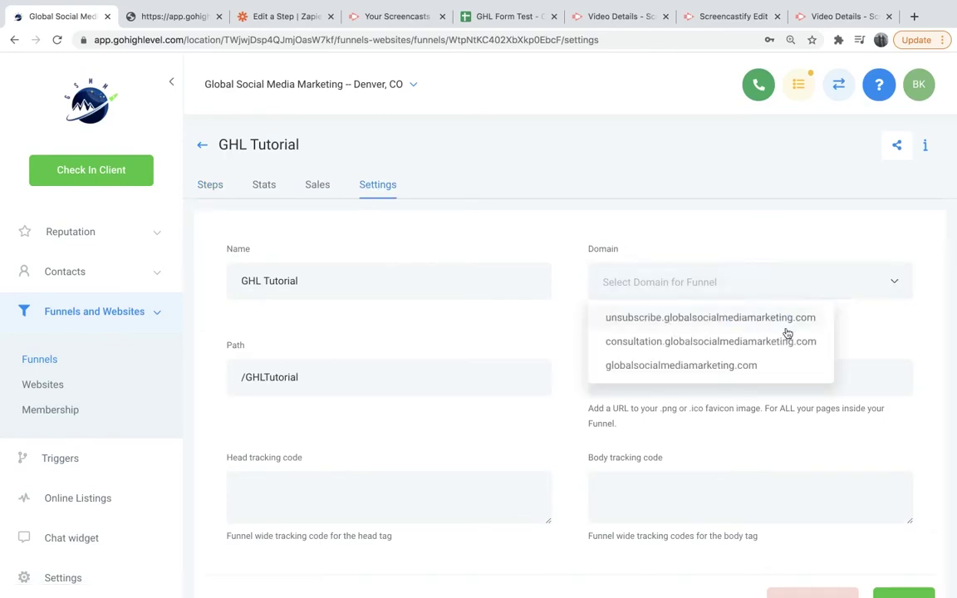
left_click(677, 347)
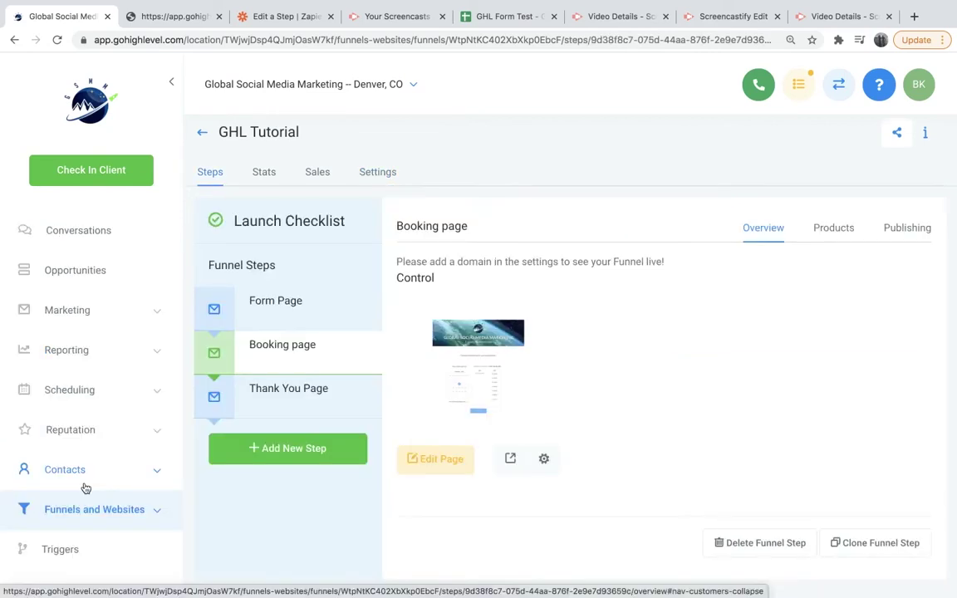
View the form page's live preview, then go back to the funnel steps tab.
scroll(86, 487, "down", 1)
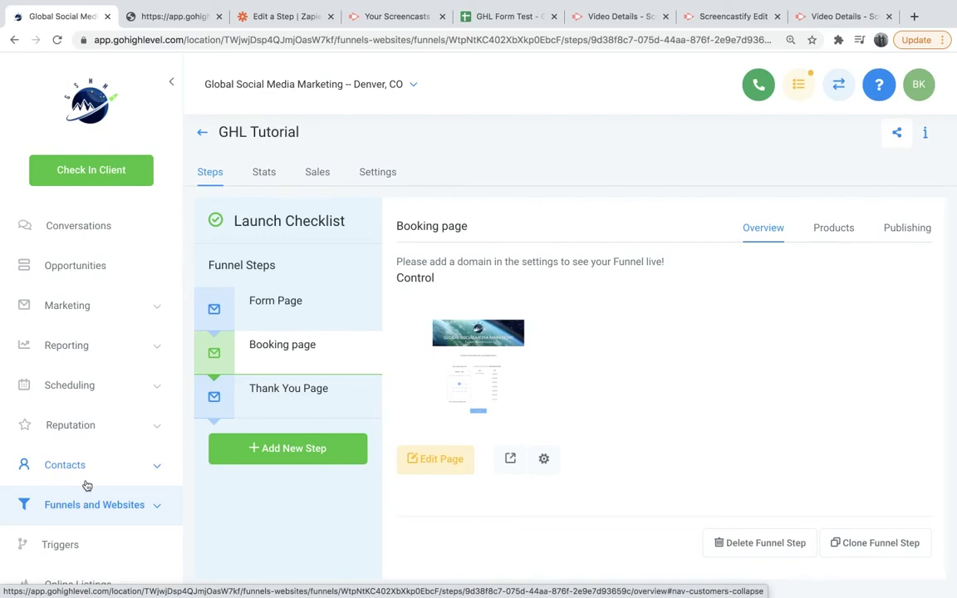
left_click(166, 16)
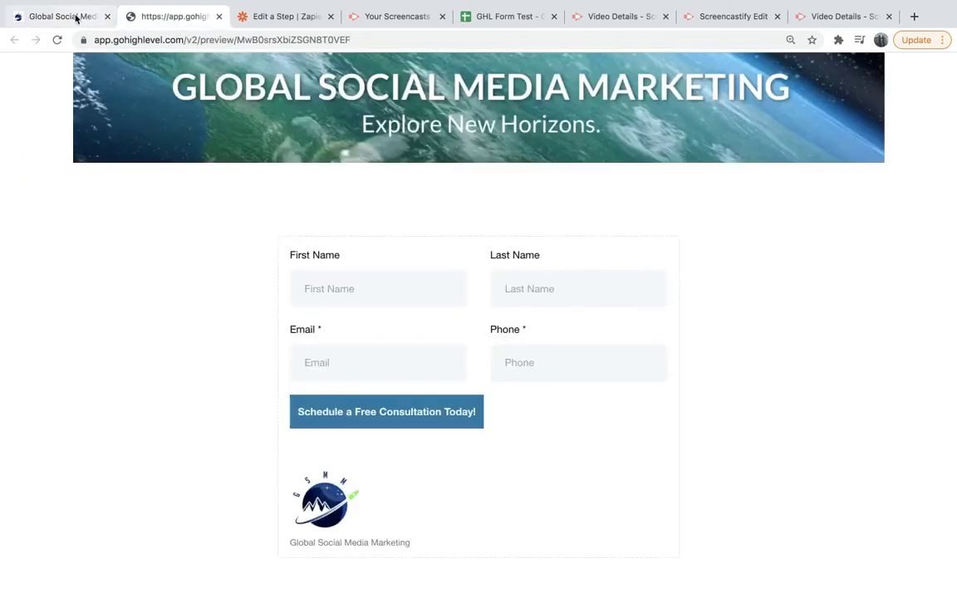
left_click(77, 18)
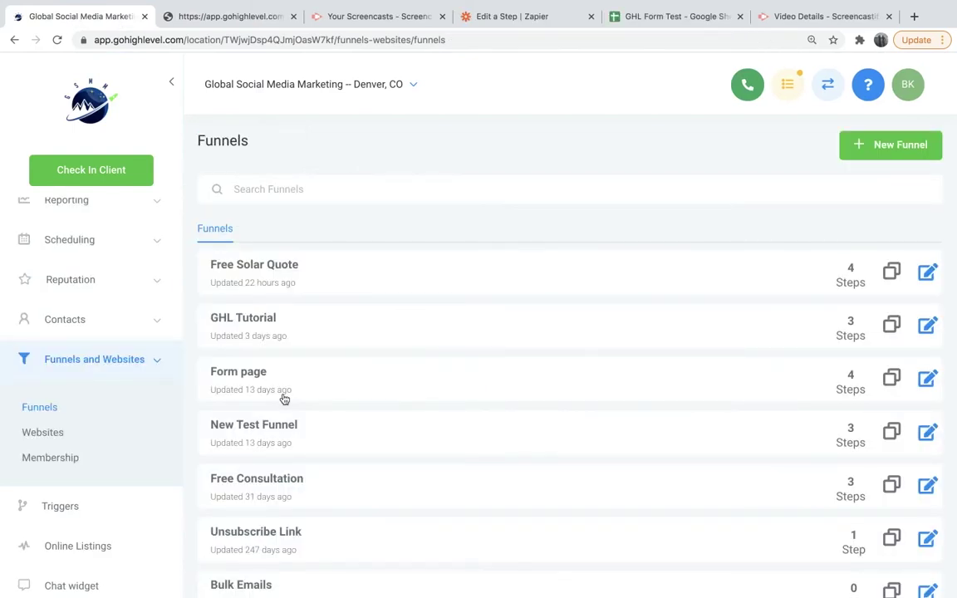
Create and save a new trigger rule named GHL Form Test.
scroll(87, 455, "down", 3)
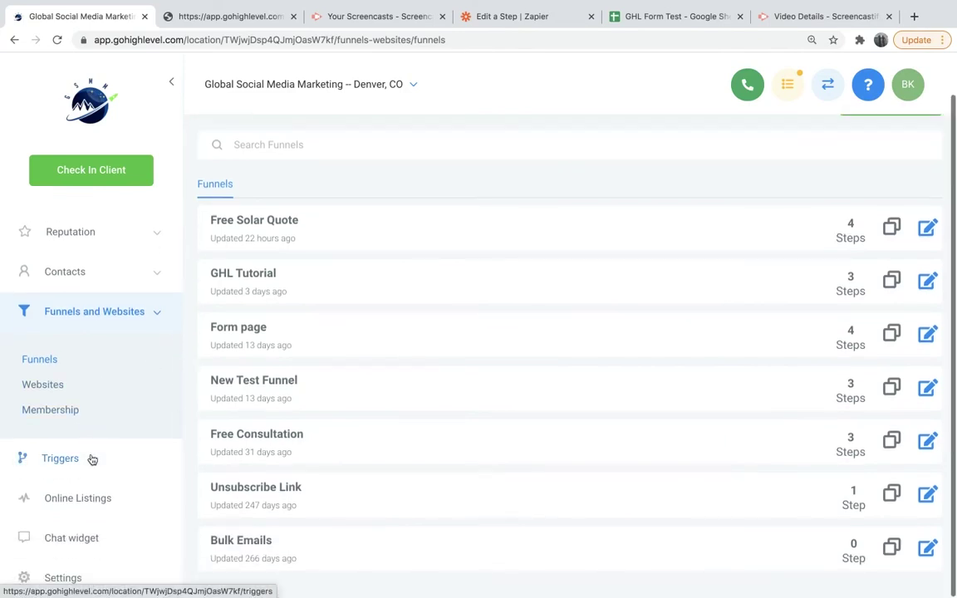
left_click(88, 459)
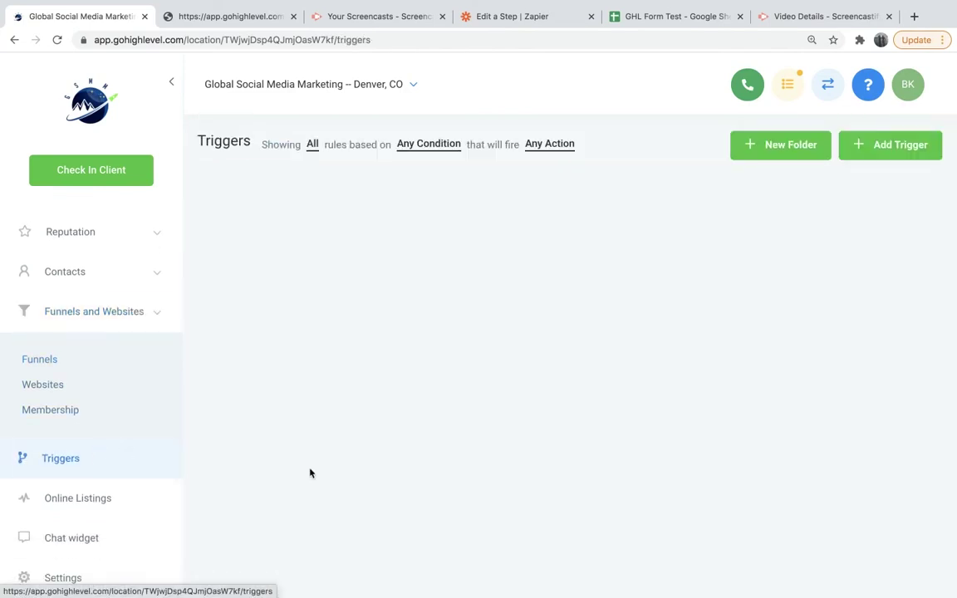
left_click(890, 159)
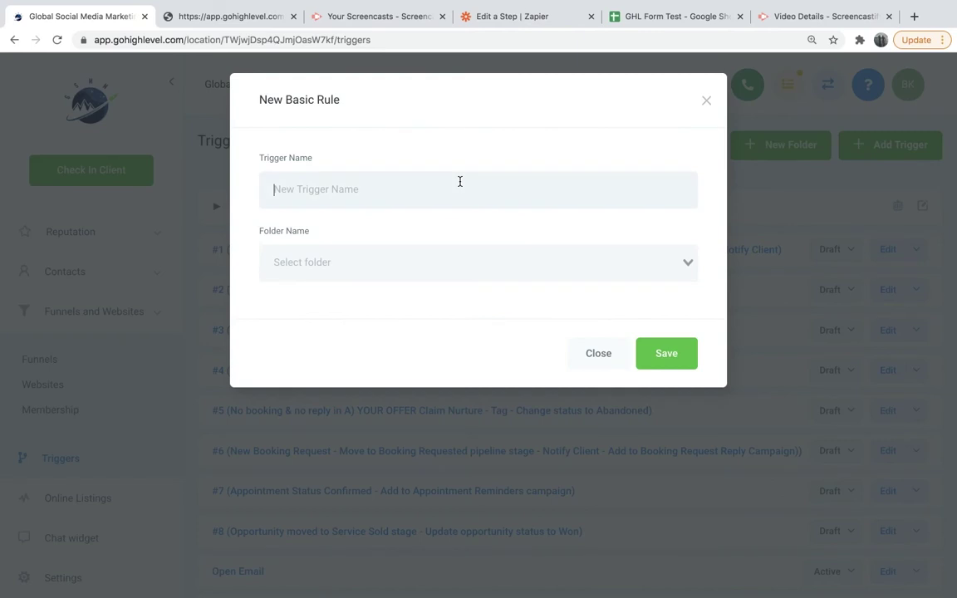
type("GHL Form Test")
left_click(678, 365)
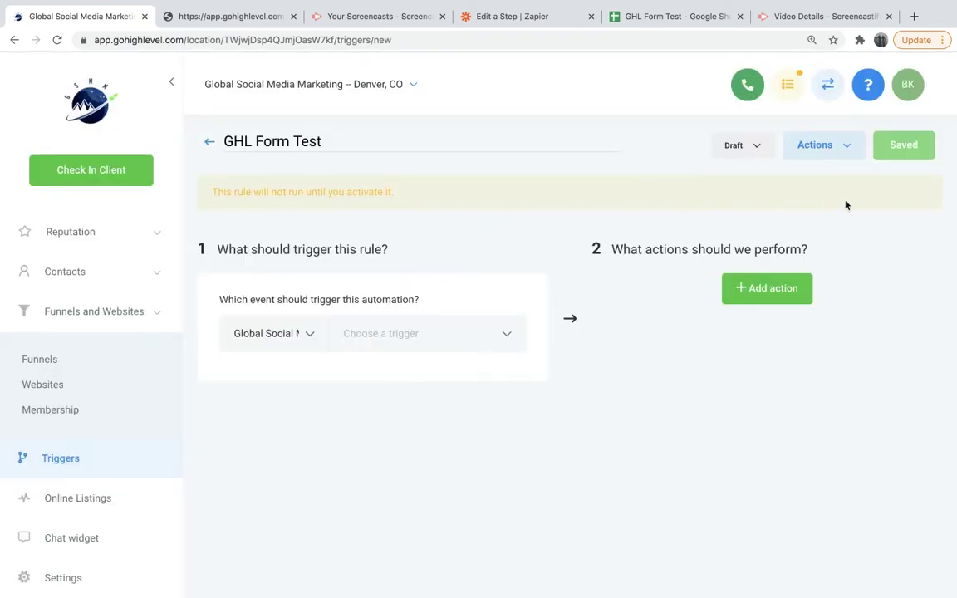
Set the trigger event to Form Submitted, filtered to Form Is Gsmm Consultation.
left_click(460, 330)
scroll(468, 470, "down", 5)
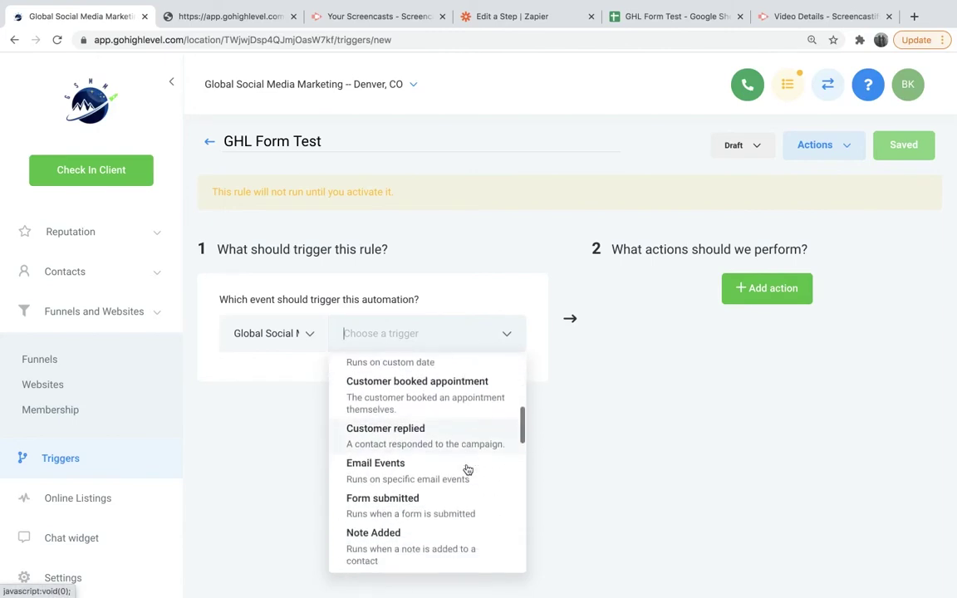
left_click(457, 492)
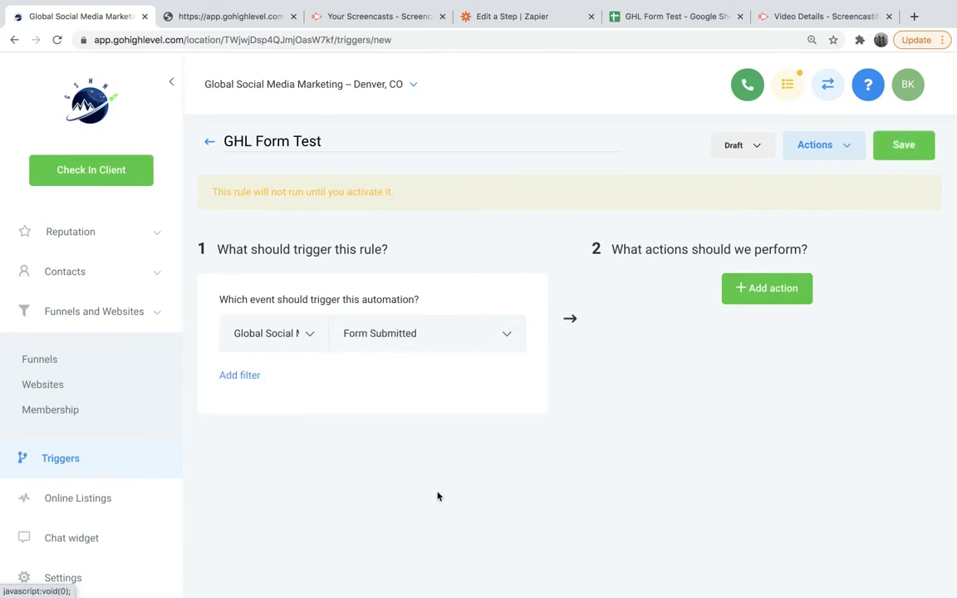
left_click(250, 376)
left_click(492, 416)
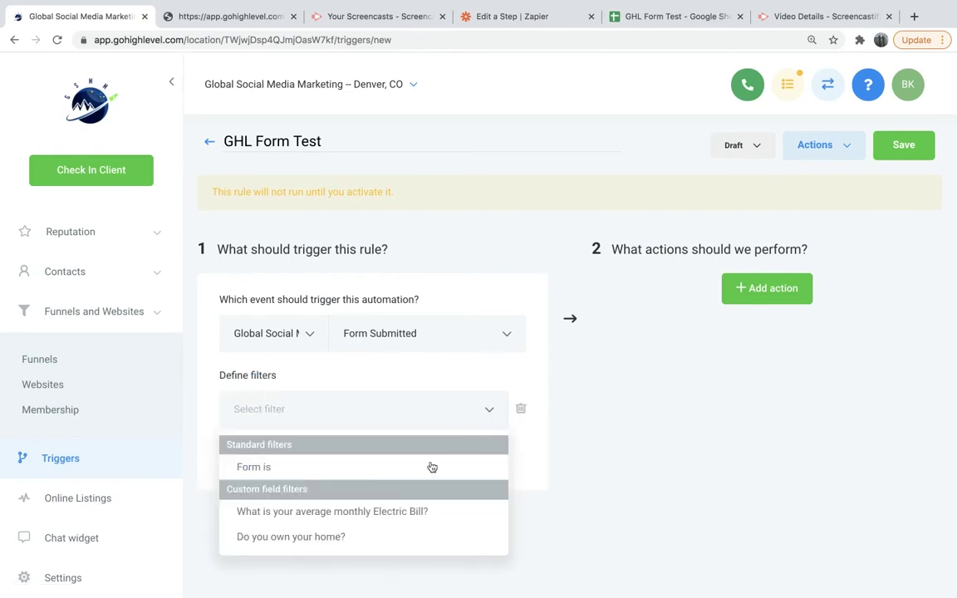
left_click(331, 468)
left_click(482, 413)
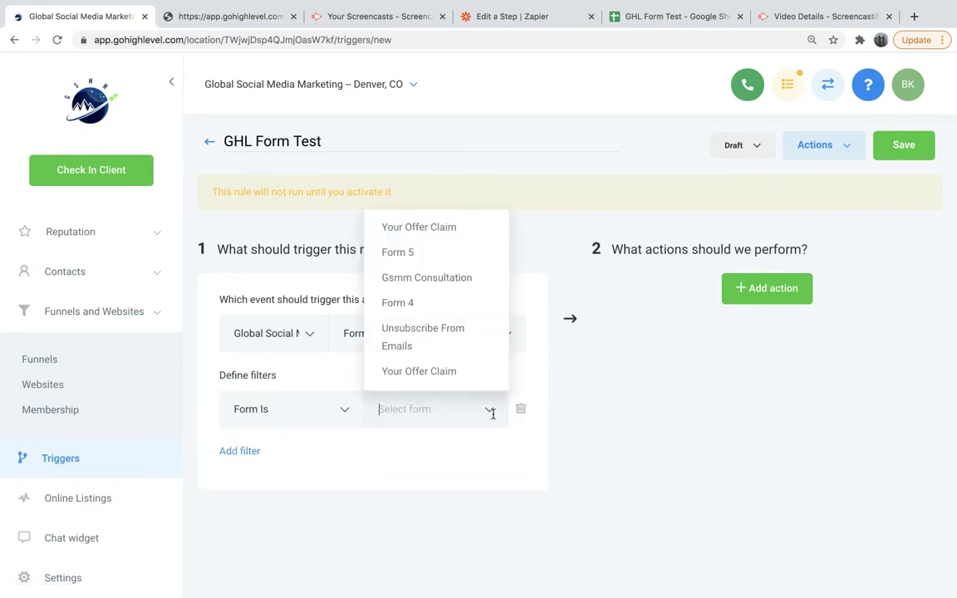
left_click(436, 281)
Check the First Name, Last Name and Email fields on the form preview page.
left_click(236, 17)
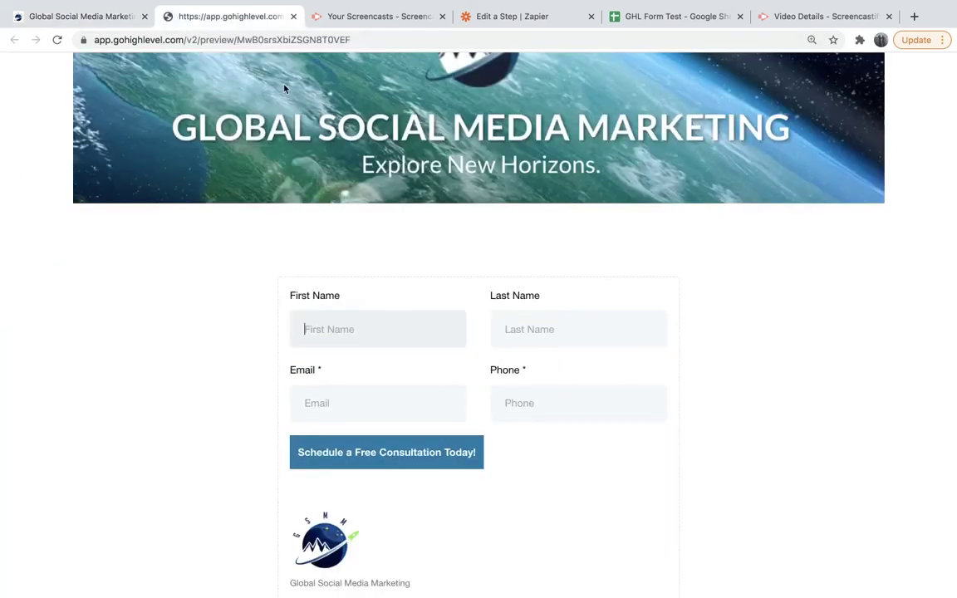
scroll(415, 310, "up", 1)
scroll(414, 310, "down", 3)
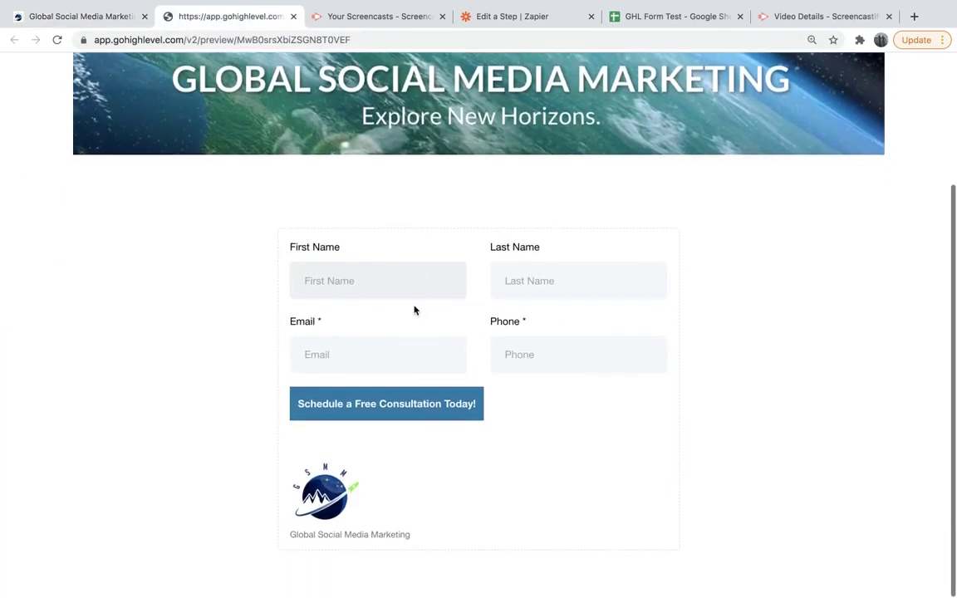
left_click(609, 275)
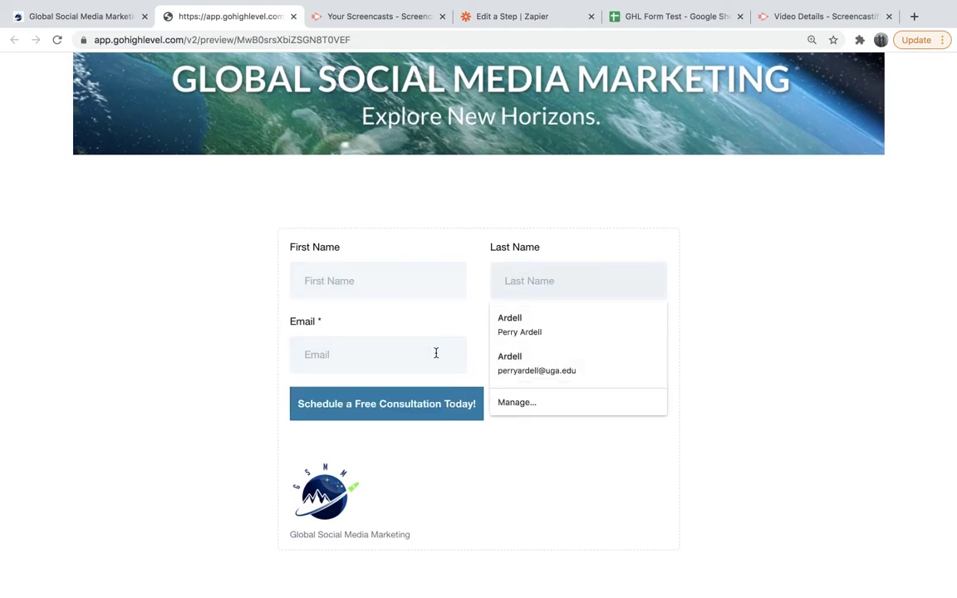
left_click(436, 353)
left_click(432, 285)
left_click(108, 22)
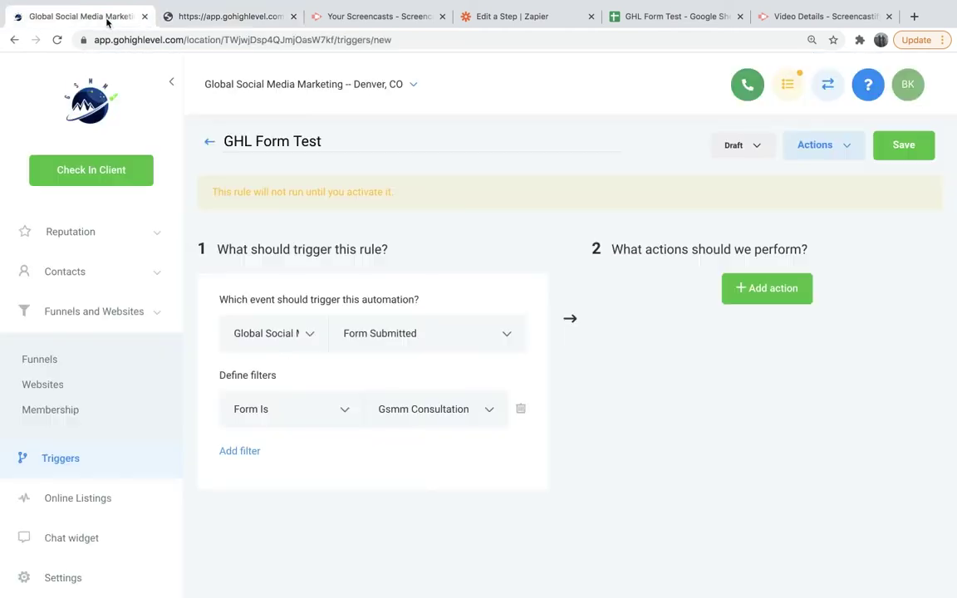
Add an Execute Web Hook action to the rule, ready for the webhook URL.
left_click(763, 286)
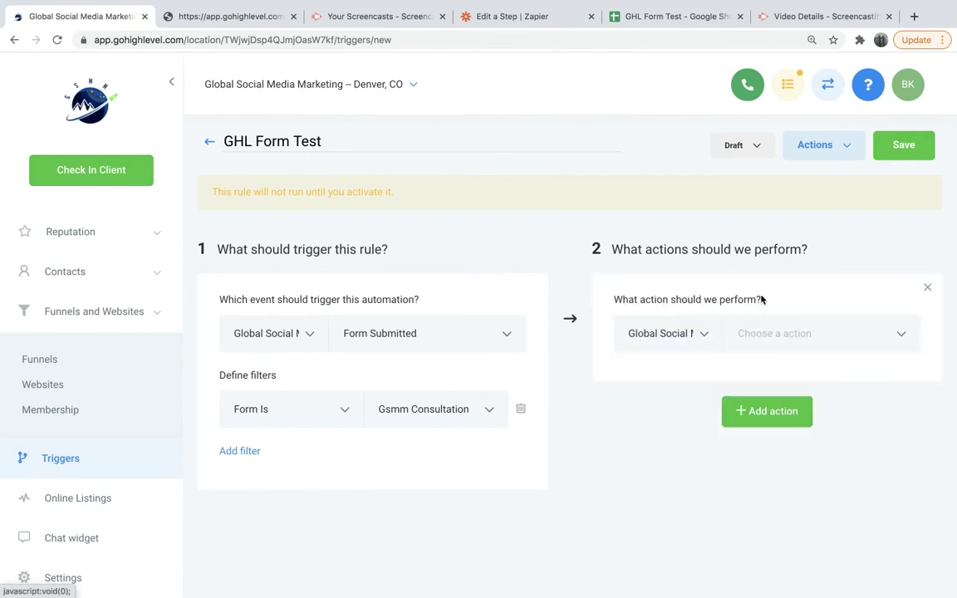
left_click(894, 335)
scroll(807, 470, "down", 1)
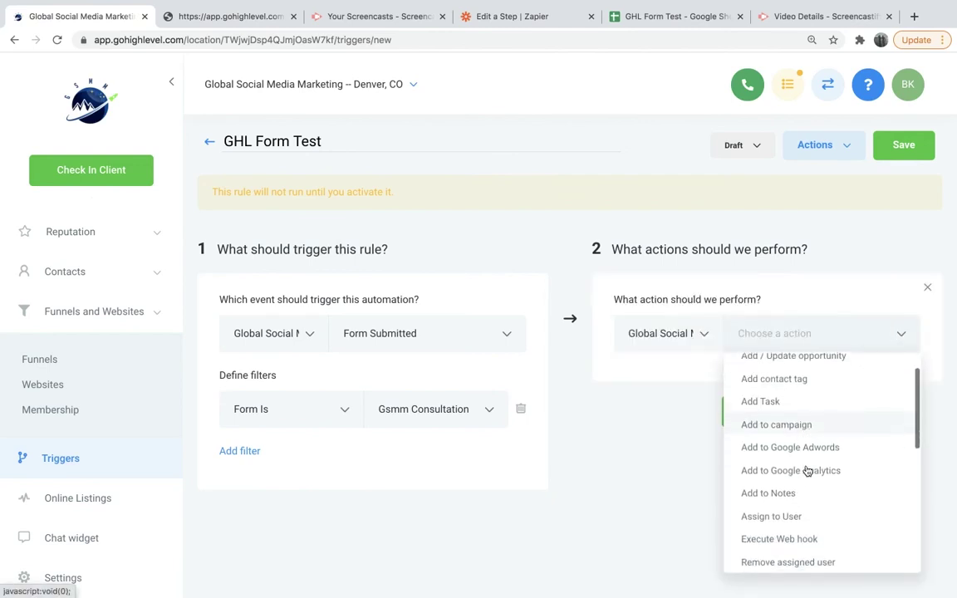
scroll(808, 471, "down", 1)
left_click(797, 499)
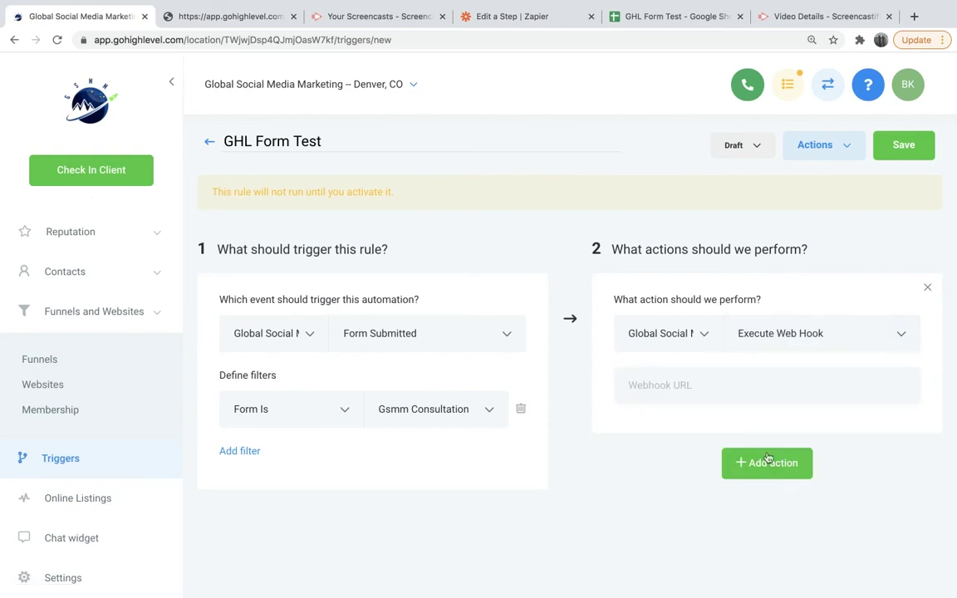
left_click(707, 389)
left_click(521, 17)
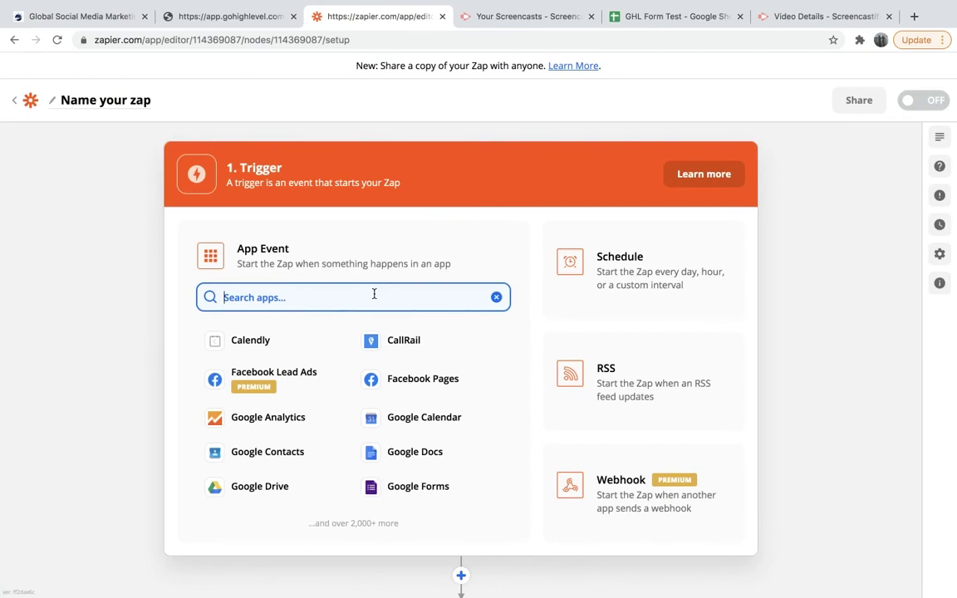
Set the zap trigger to Webhooks by Zapier with Catch Hook and copy its custom webhook URL.
type("we")
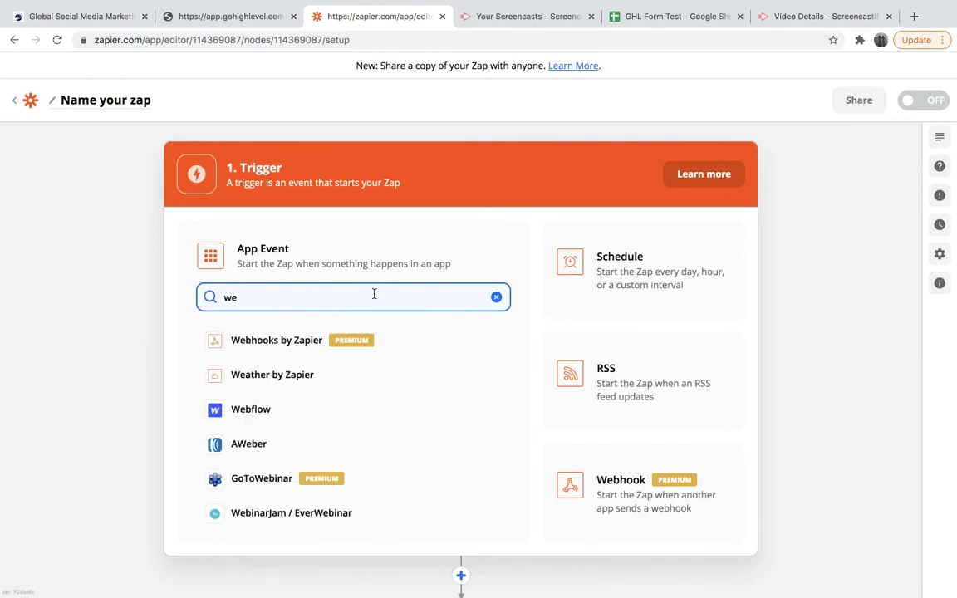
left_click(277, 340)
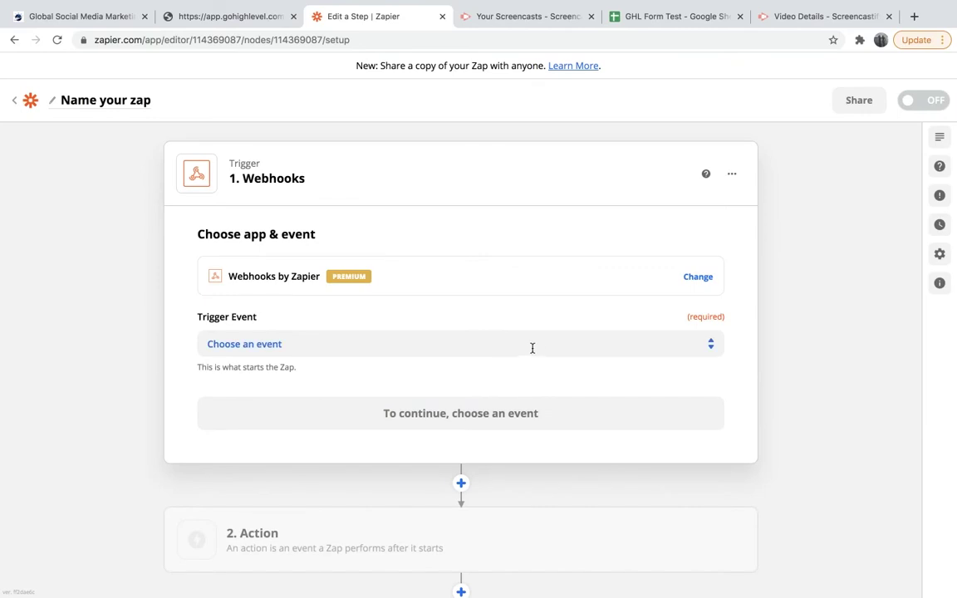
left_click(642, 345)
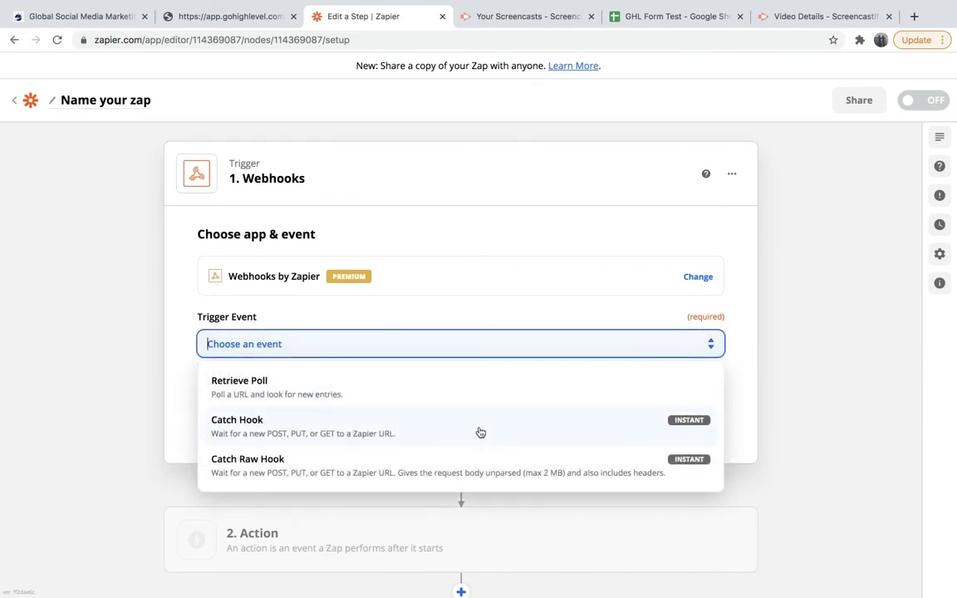
left_click(380, 427)
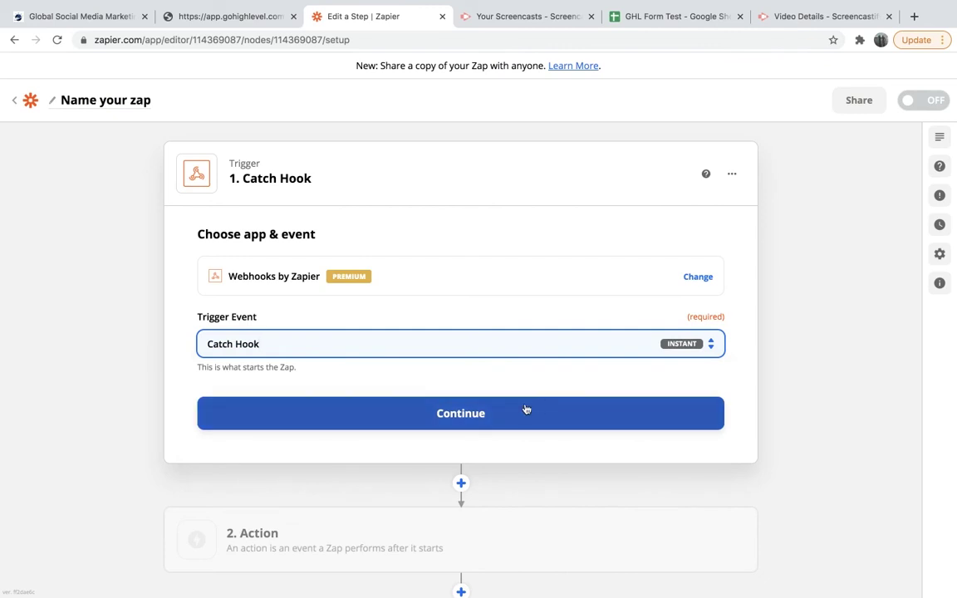
left_click(526, 410)
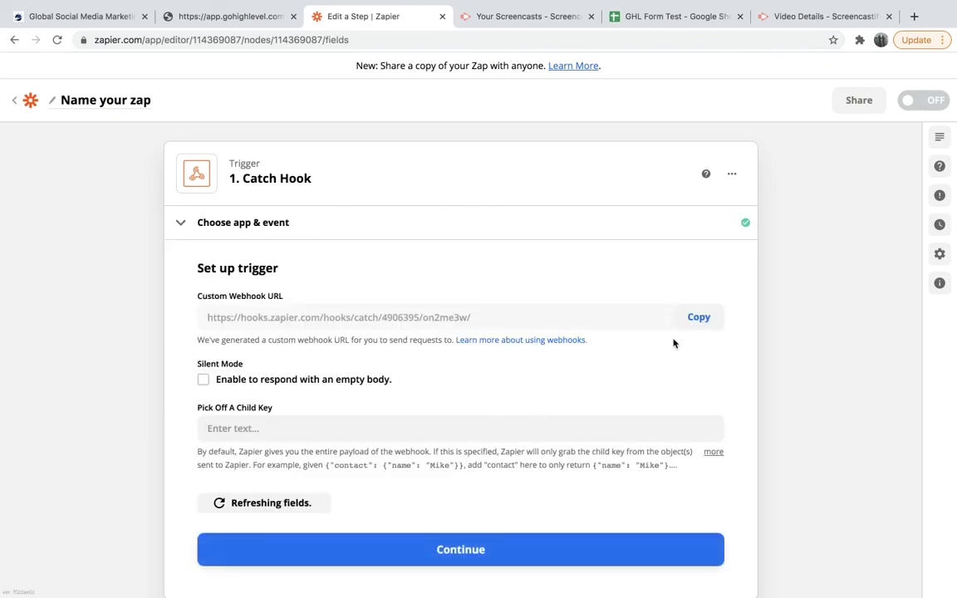
left_click(699, 317)
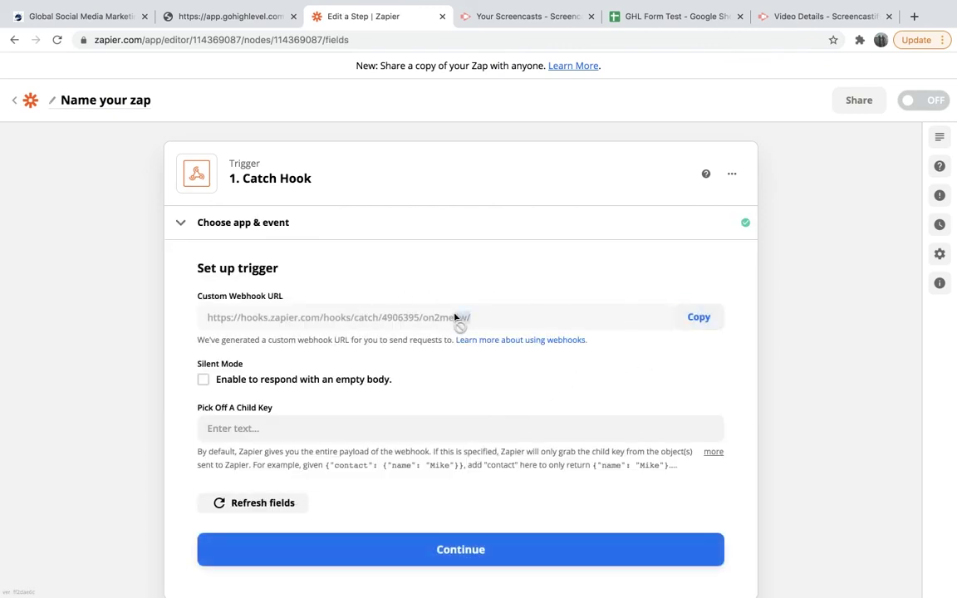
left_click(694, 319)
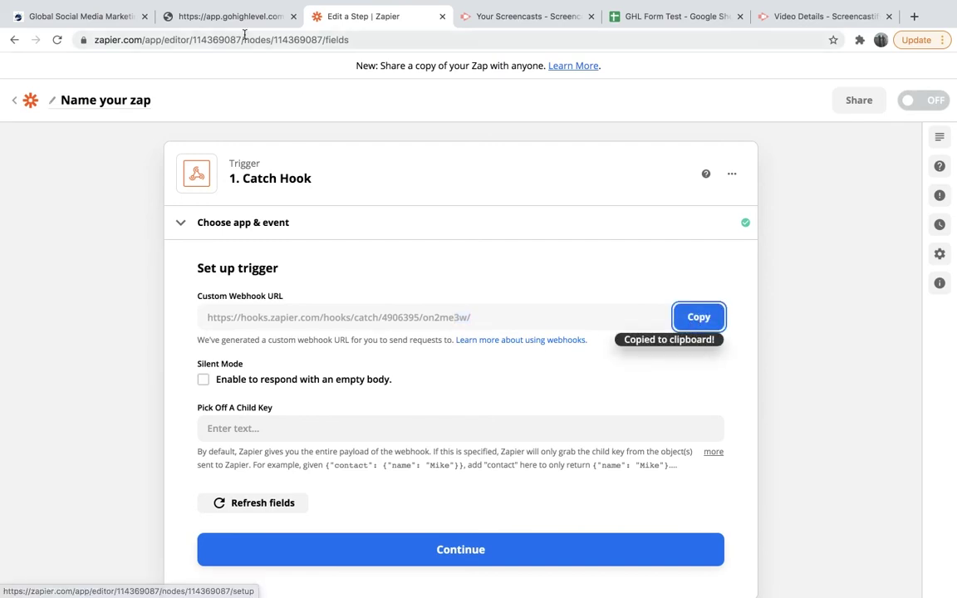
Paste the Zapier hook URL into the webhook action, set the rule to Activate, and save.
left_click(103, 19)
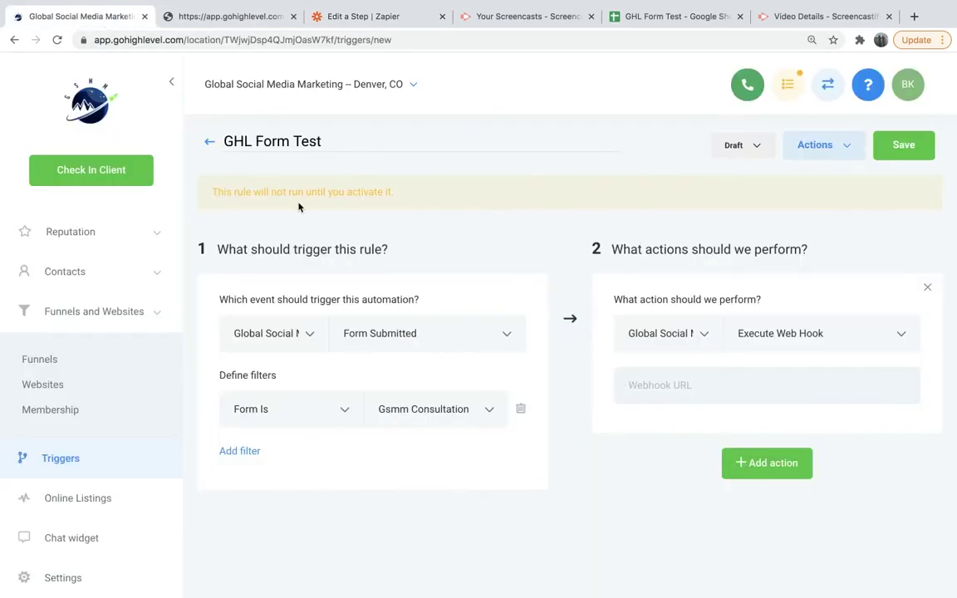
key("super+v")
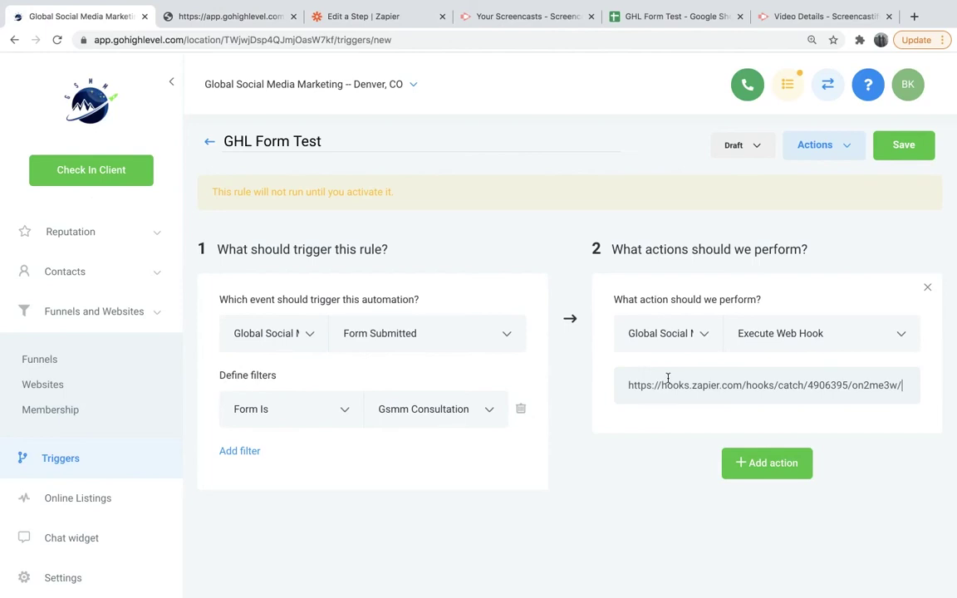
left_click(760, 470)
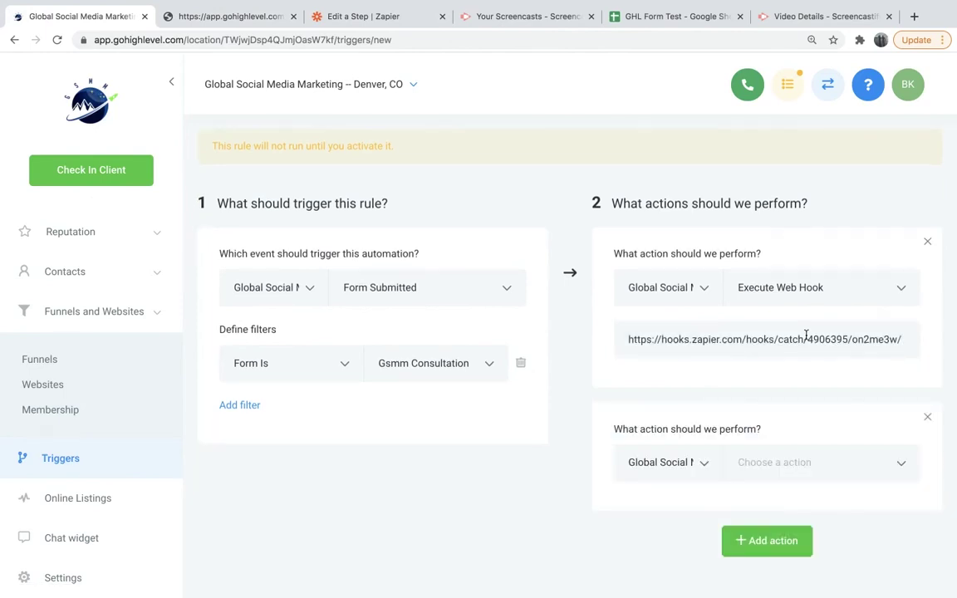
left_click_drag(625, 338, 900, 348)
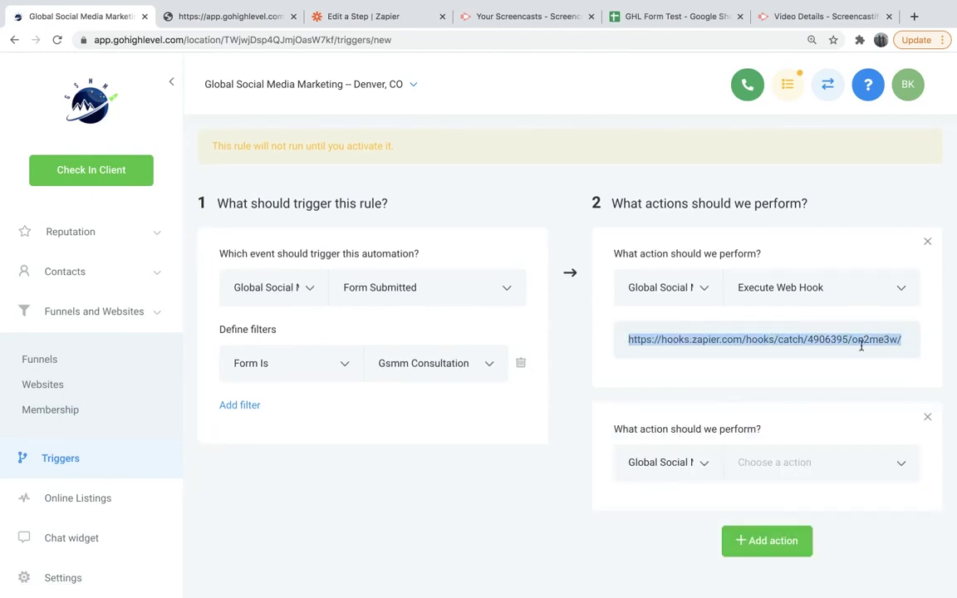
scroll(804, 240, "up", 2)
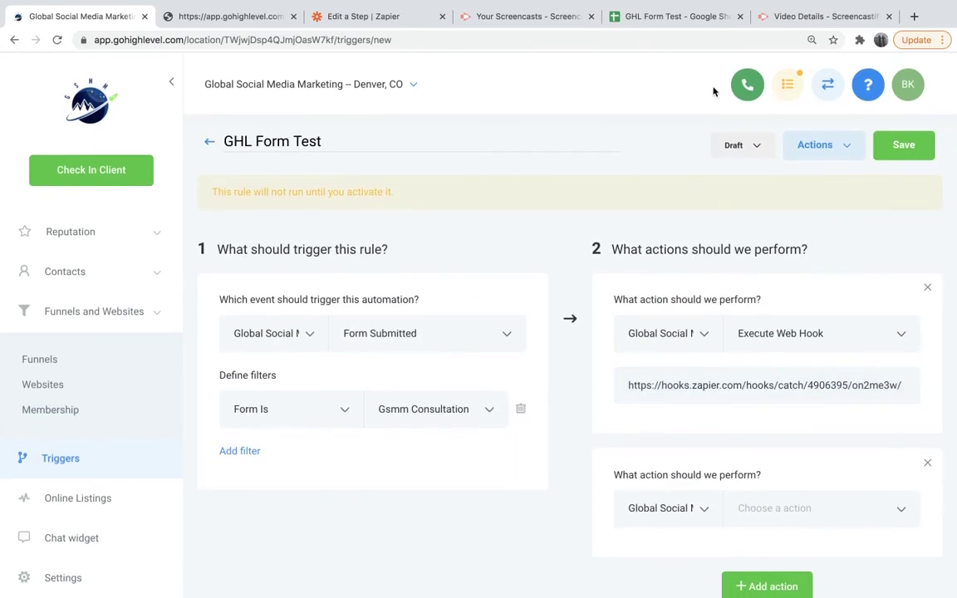
left_click(743, 146)
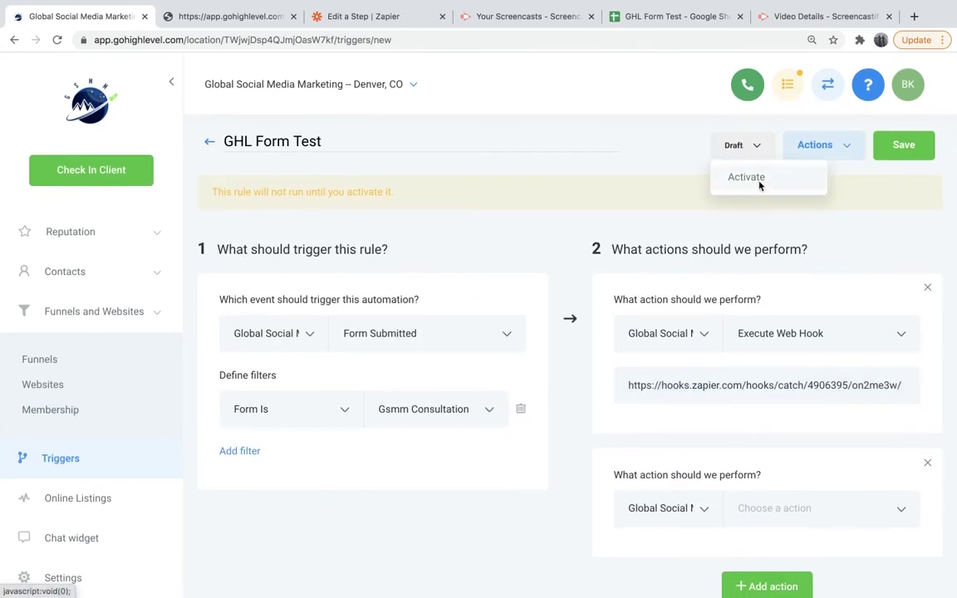
left_click(760, 181)
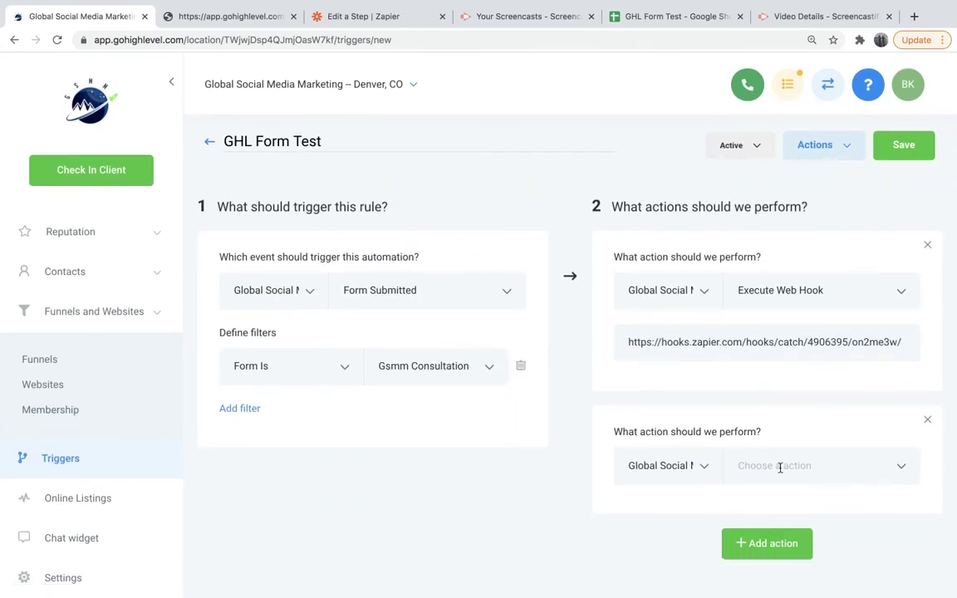
left_click(912, 133)
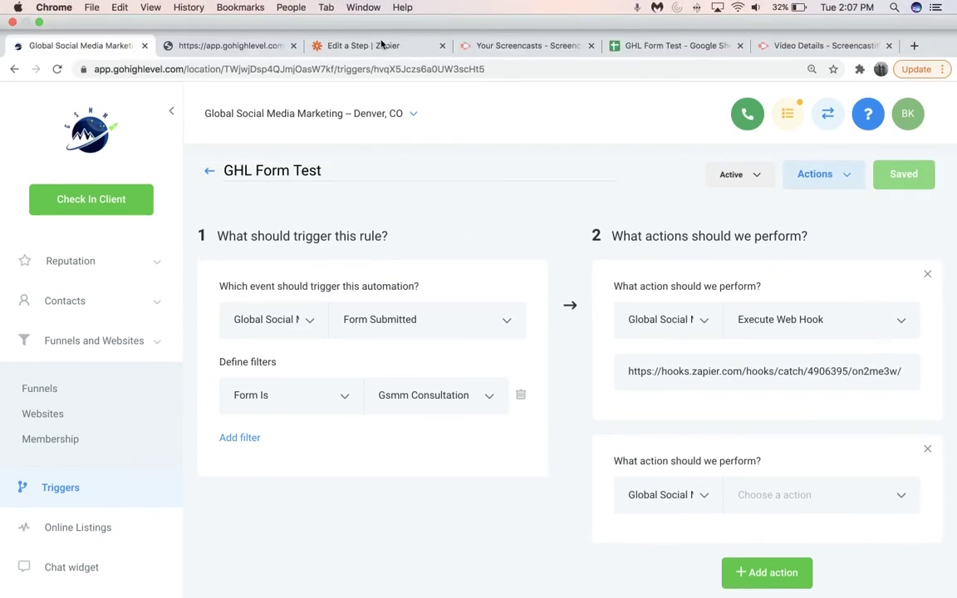
Continue the Zapier Catch Hook setup and start the trigger test.
left_click(398, 15)
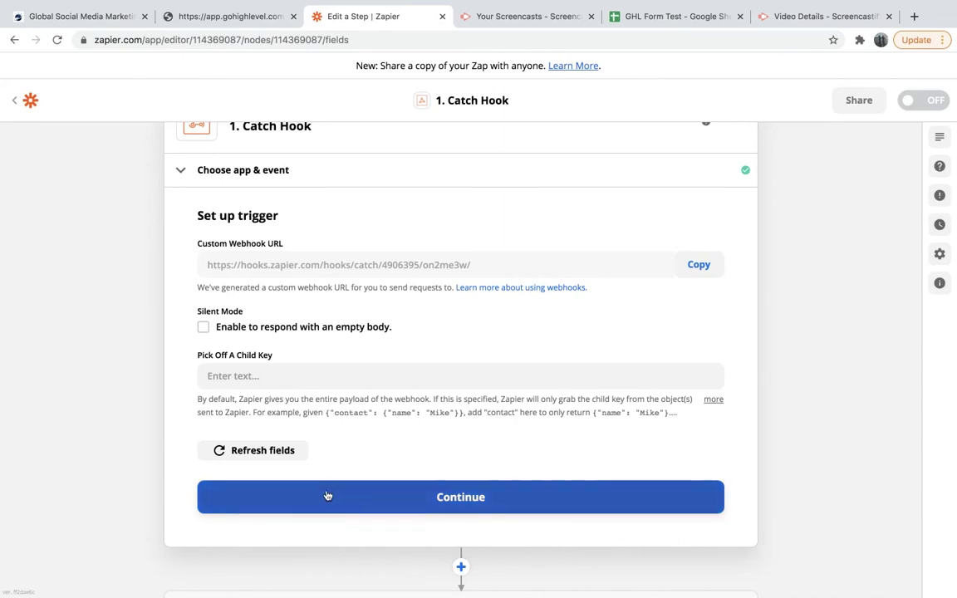
left_click(332, 495)
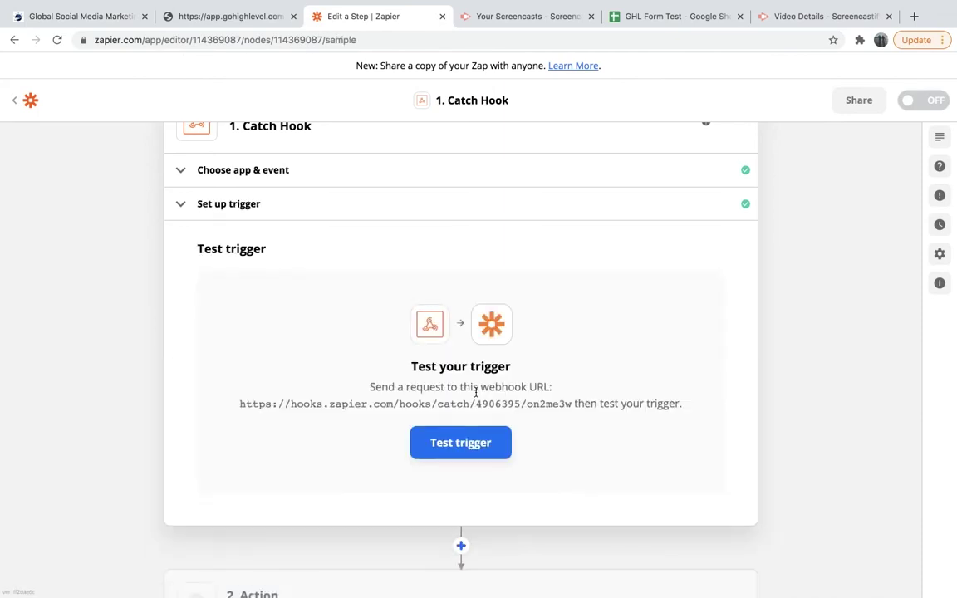
left_click(465, 443)
left_click(105, 18)
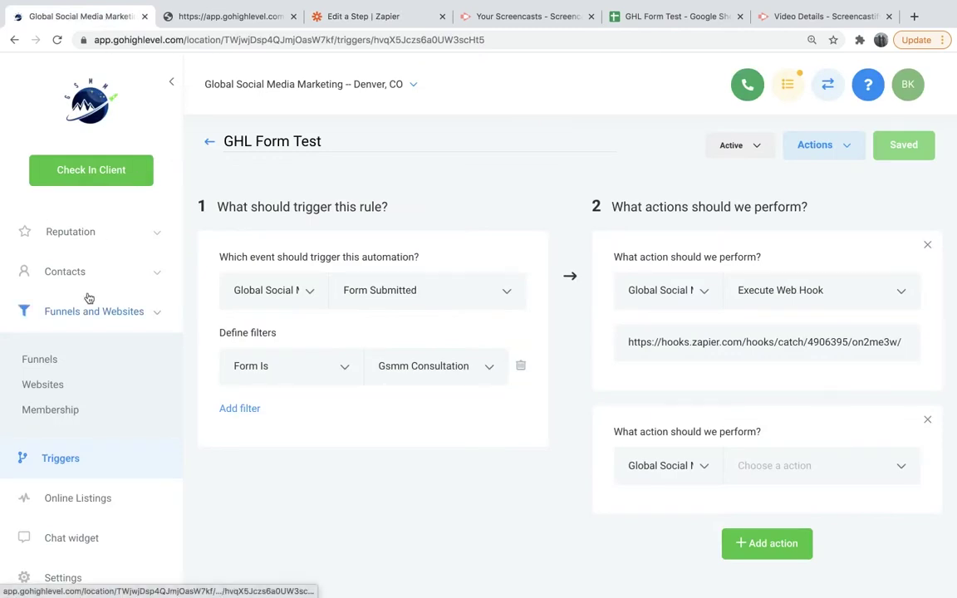
Enter the contact's first and last name on the consultation form preview.
left_click(228, 21)
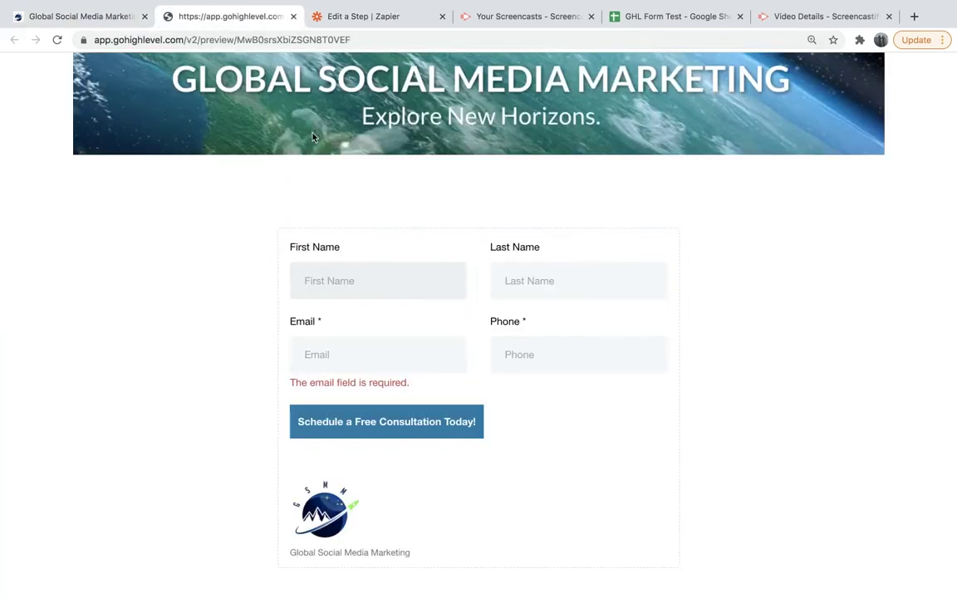
scroll(333, 158, "up", 3)
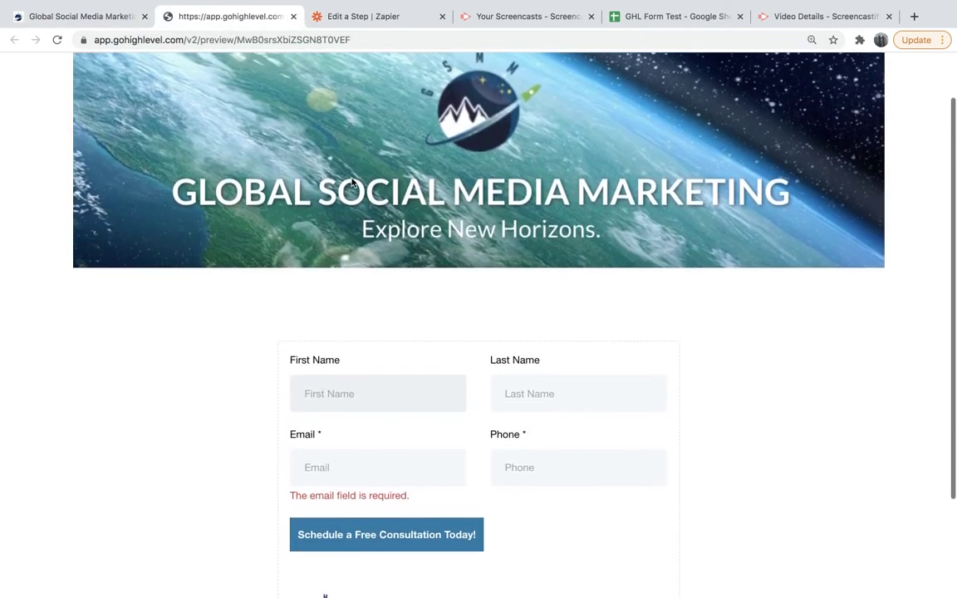
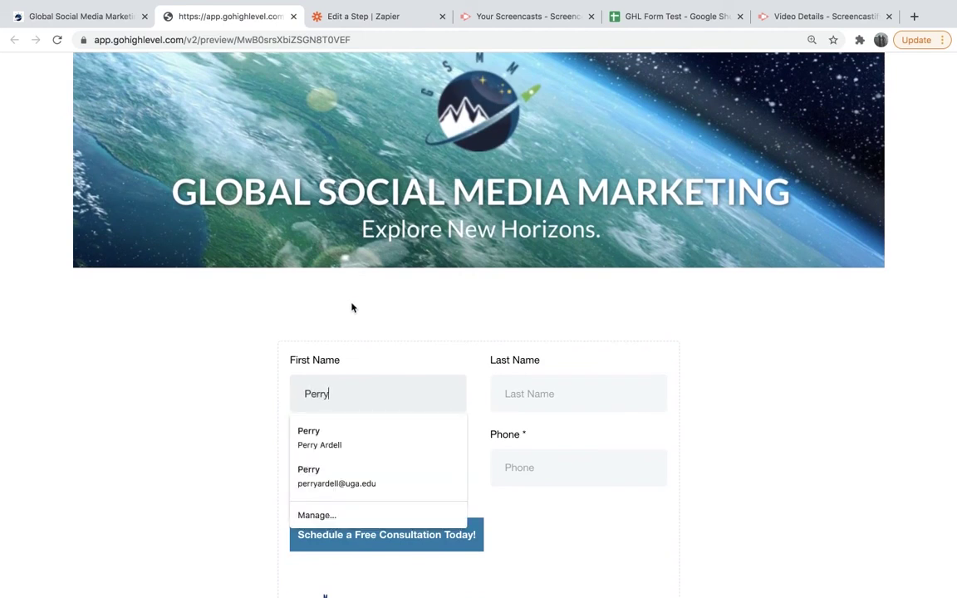
left_click(525, 394)
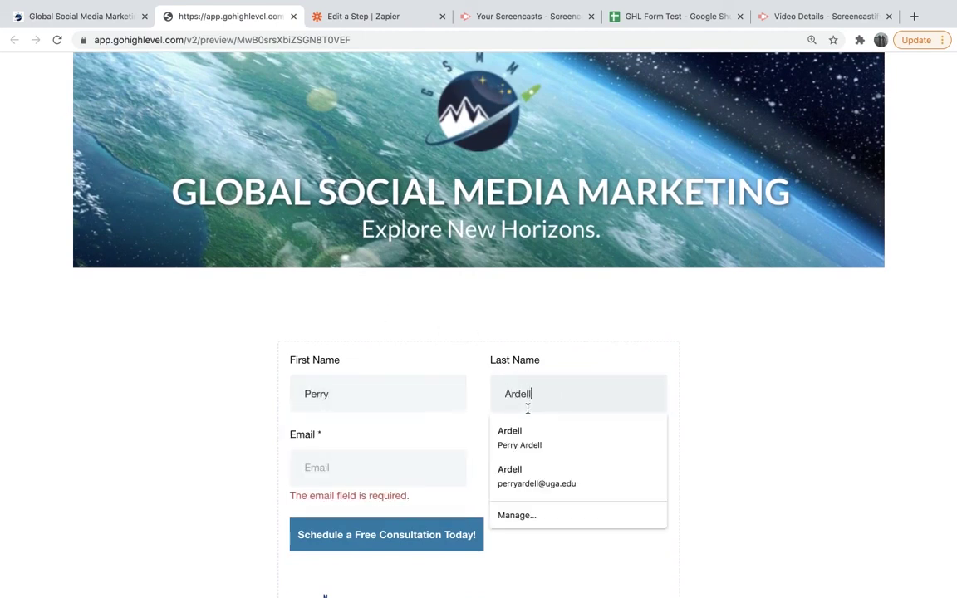
Fill in the contact's e-mail and phone number, then submit the form.
left_click(388, 477)
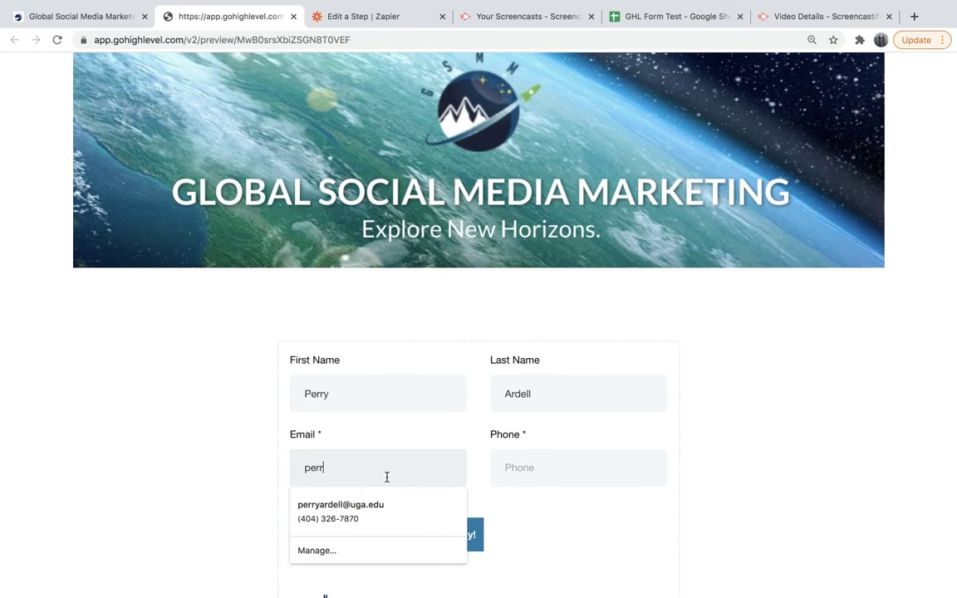
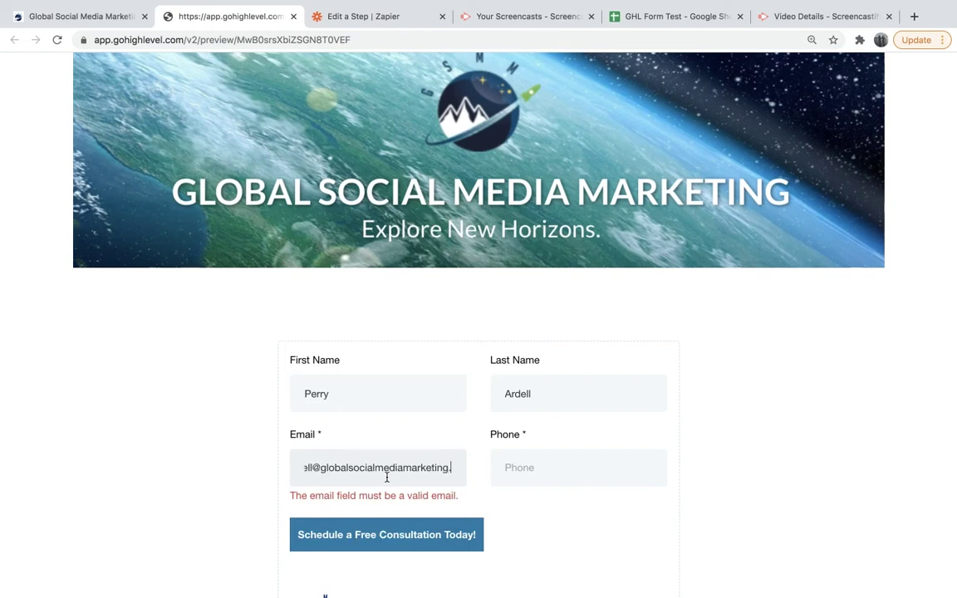
left_click(515, 475)
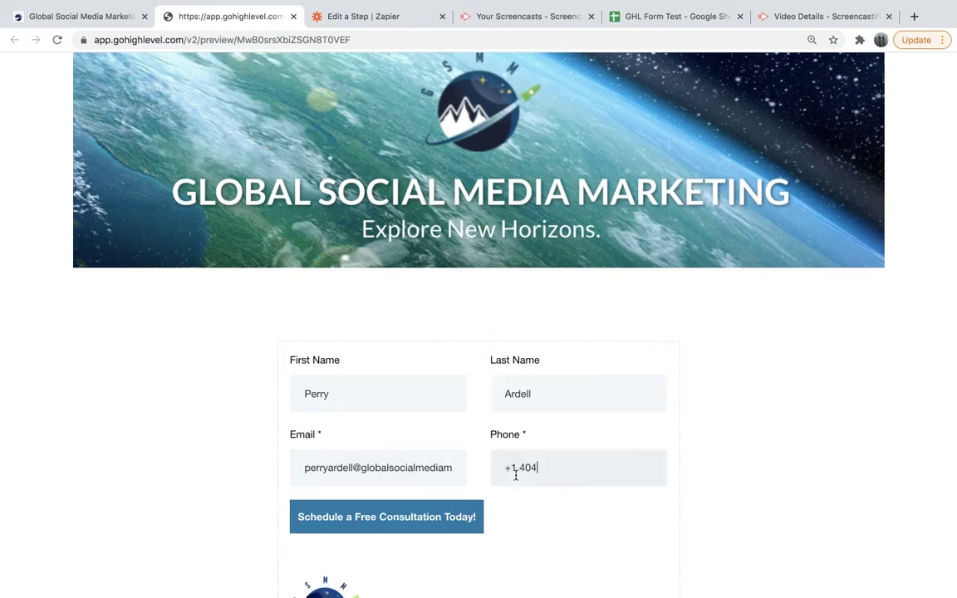
scroll(499, 552, "down", 1)
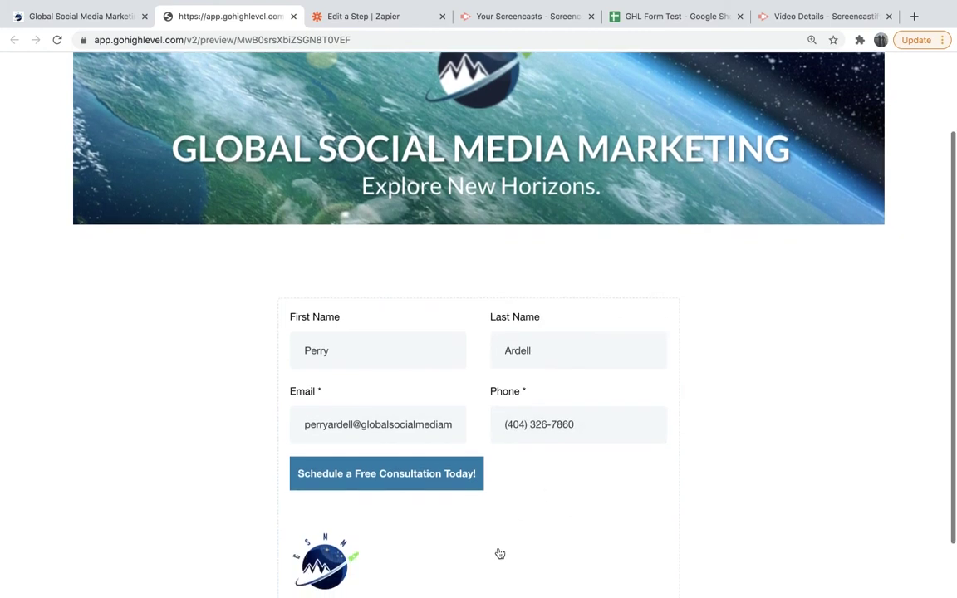
left_click(413, 485)
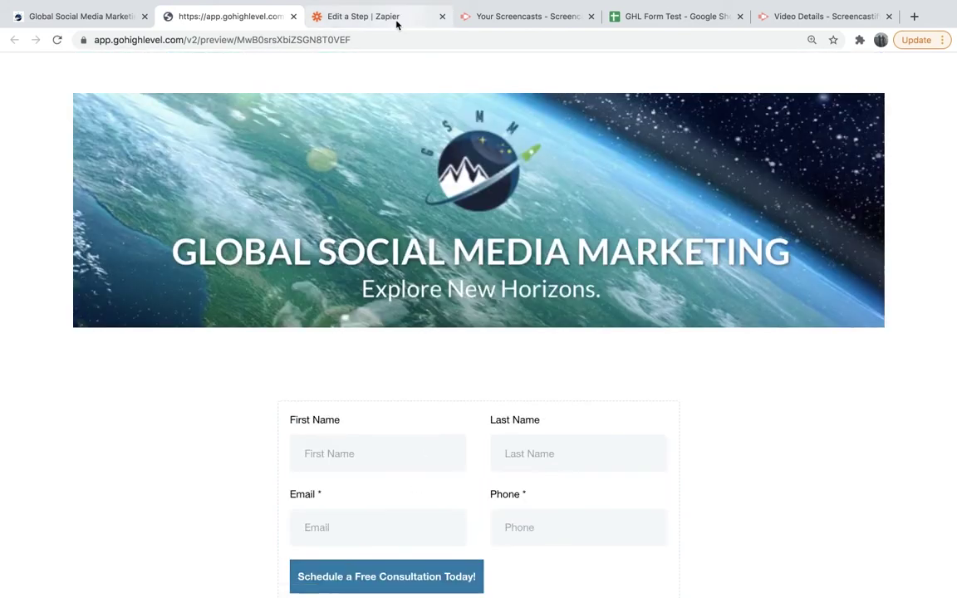
Test the Catch Hook trigger and review Request A's contact, date and location data.
left_click(395, 22)
left_click(460, 450)
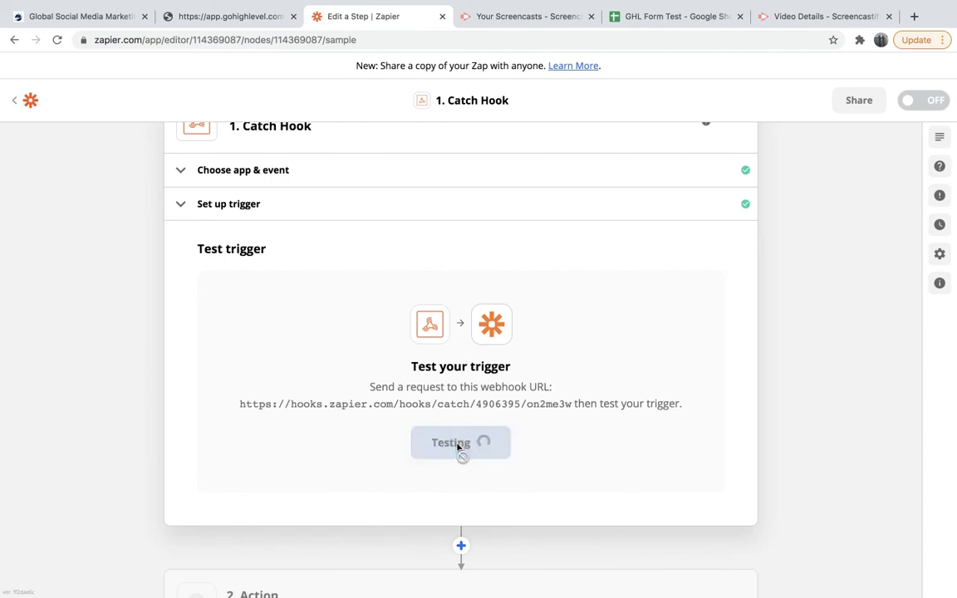
scroll(441, 349, "down", 3)
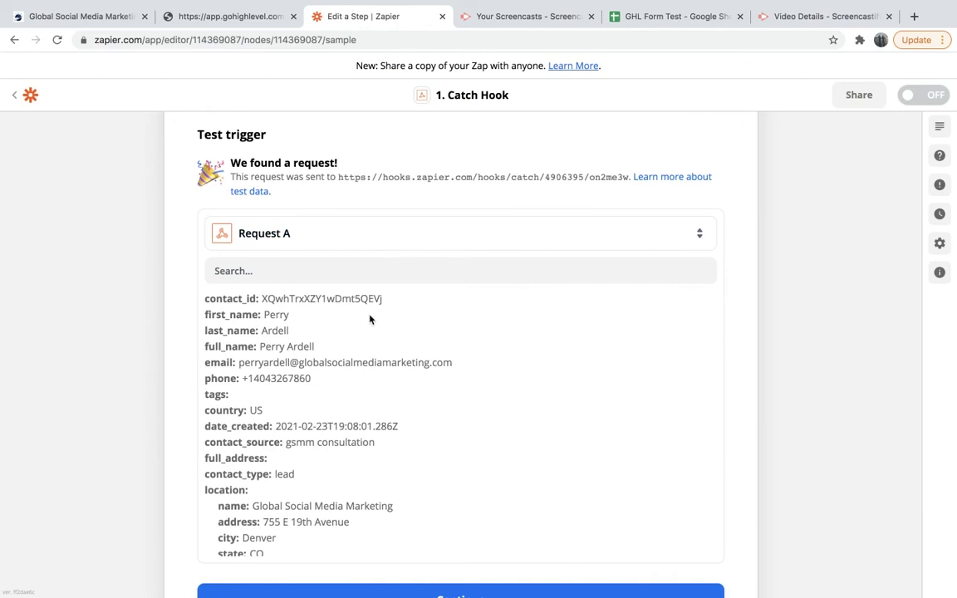
scroll(281, 312, "down", 1)
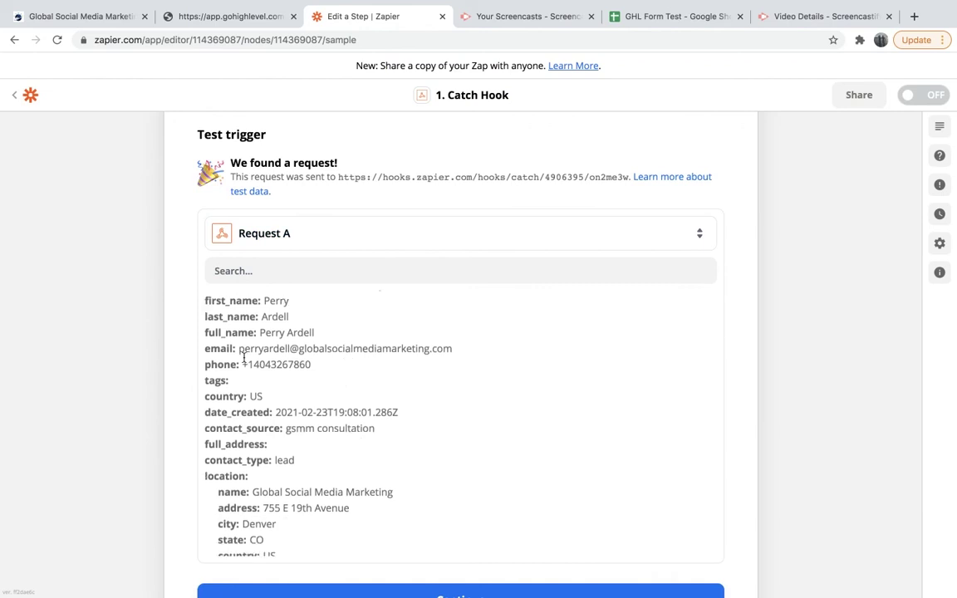
scroll(300, 338, "up", 1)
left_click_drag(263, 314, 319, 363)
scroll(328, 428, "down", 5)
left_click_drag(245, 359, 360, 557)
left_click(344, 451)
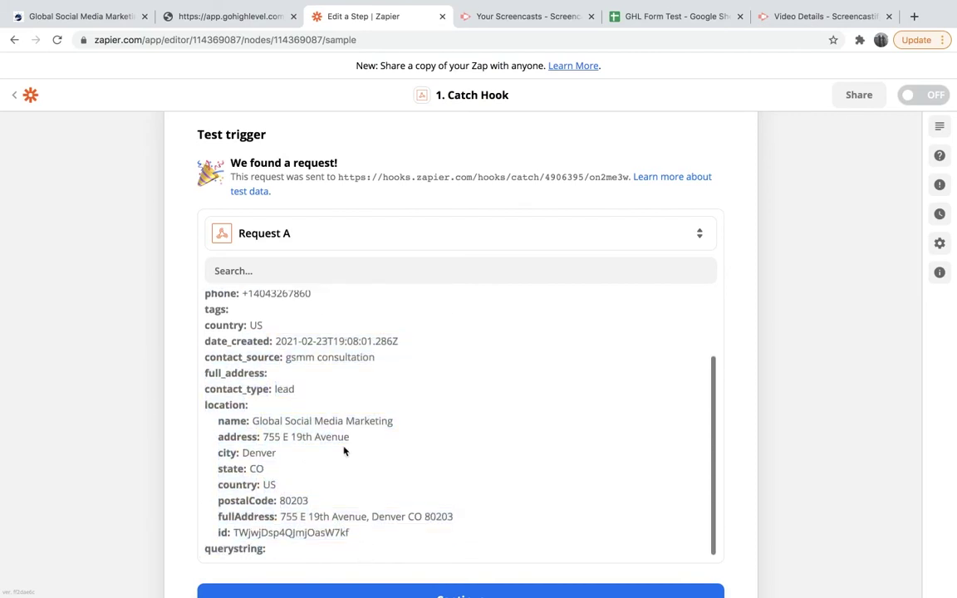
scroll(344, 465, "down", 2)
Set the action step to Google Sheets with the Create Spreadsheet Row event.
left_click(348, 536)
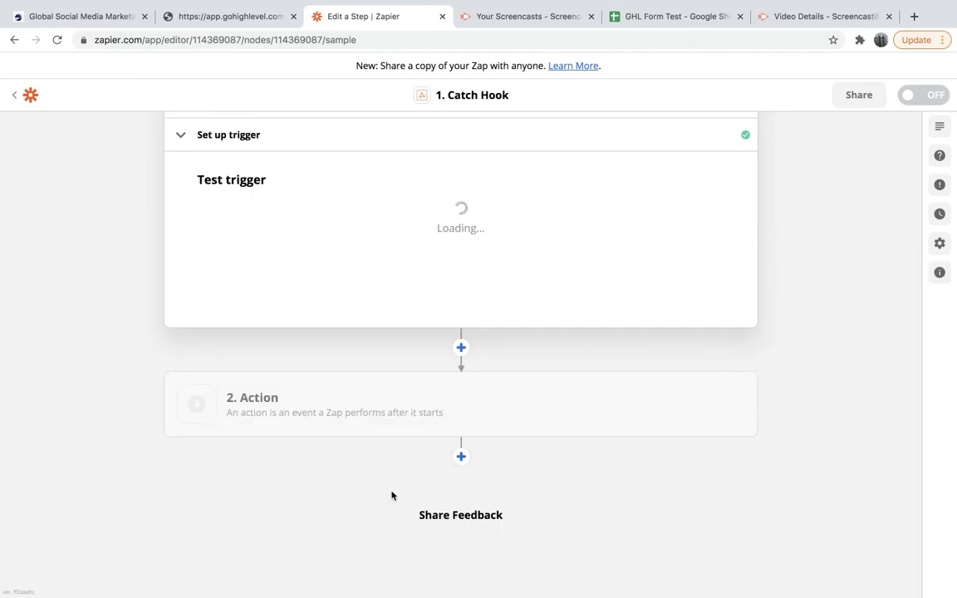
left_click(450, 402)
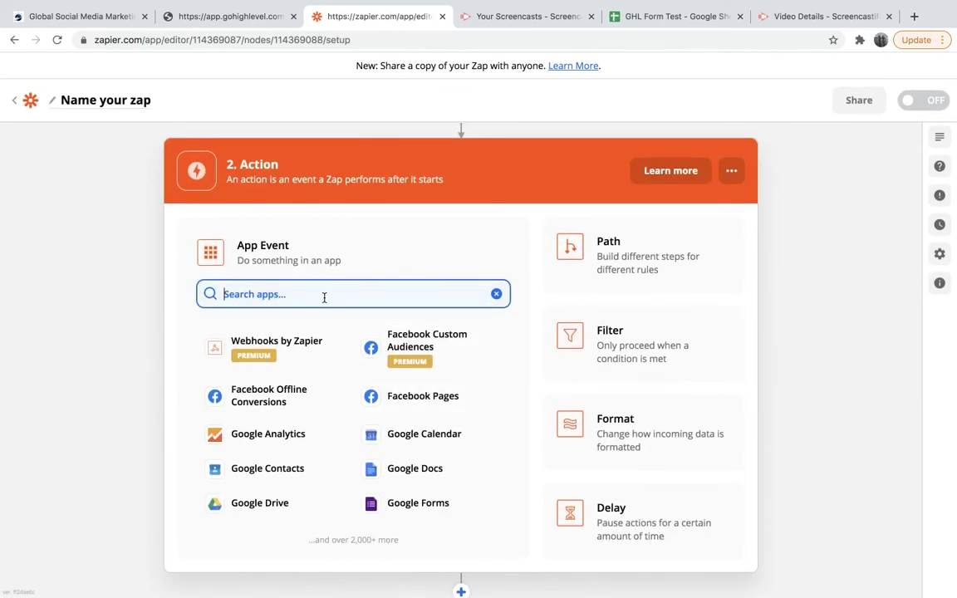
type("google")
left_click(305, 341)
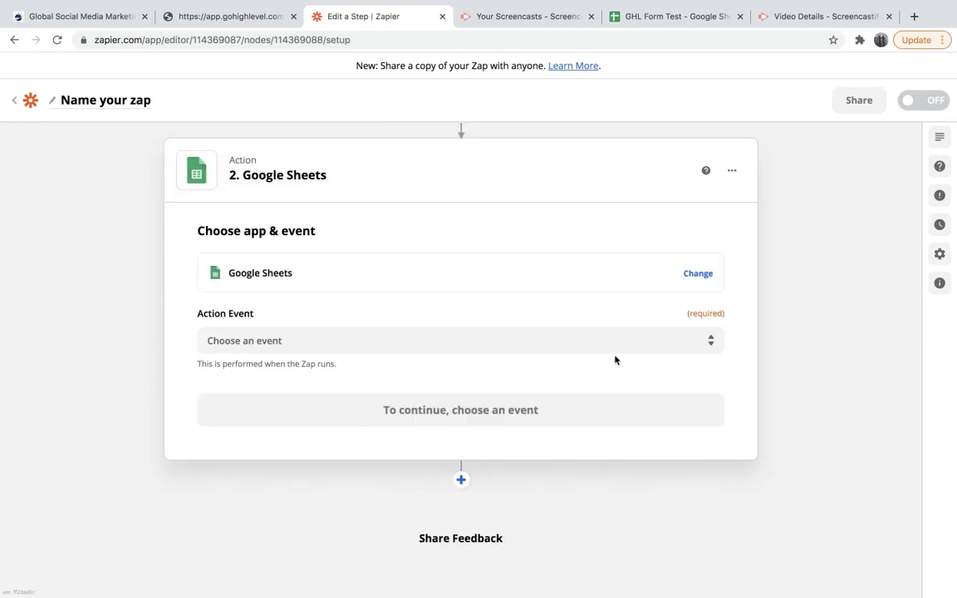
left_click(708, 342)
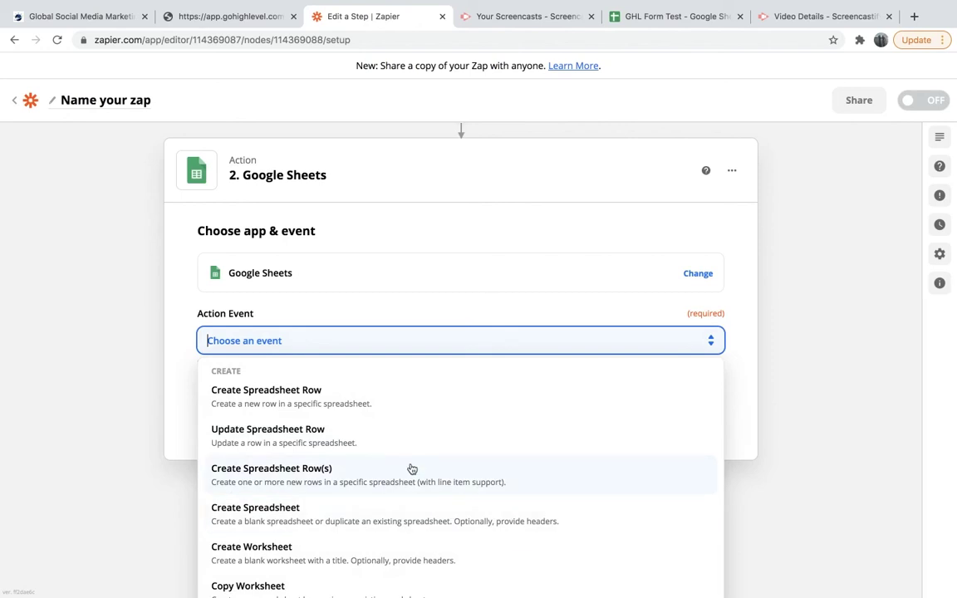
left_click(318, 399)
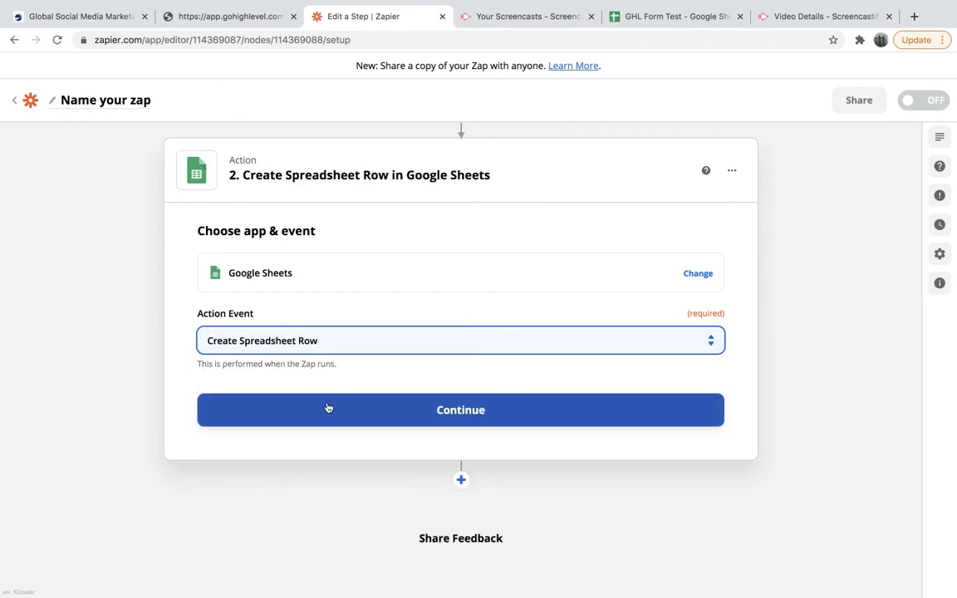
left_click(357, 421)
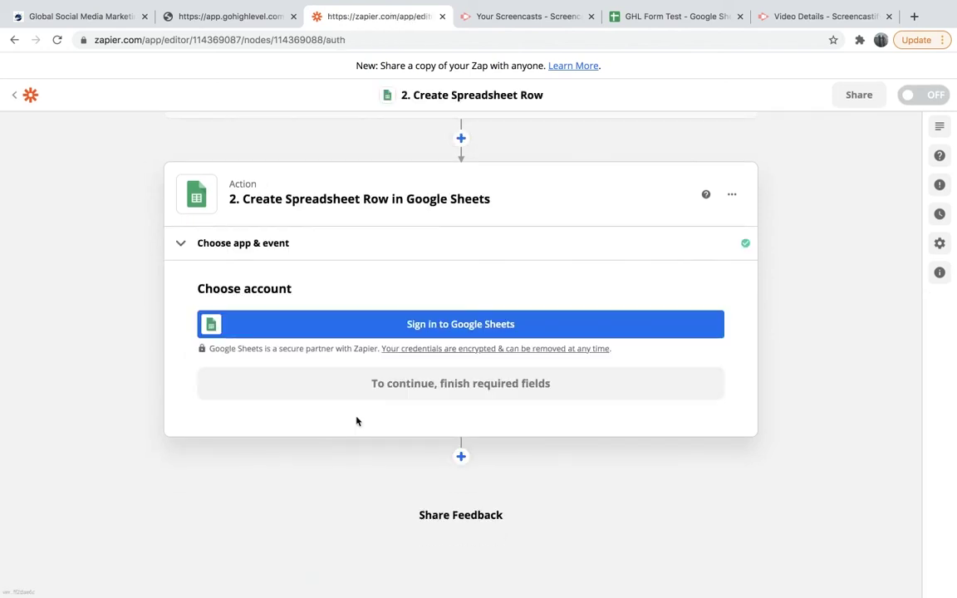
Select the connected Google Sheets account for the action and confirm it.
left_click(410, 327)
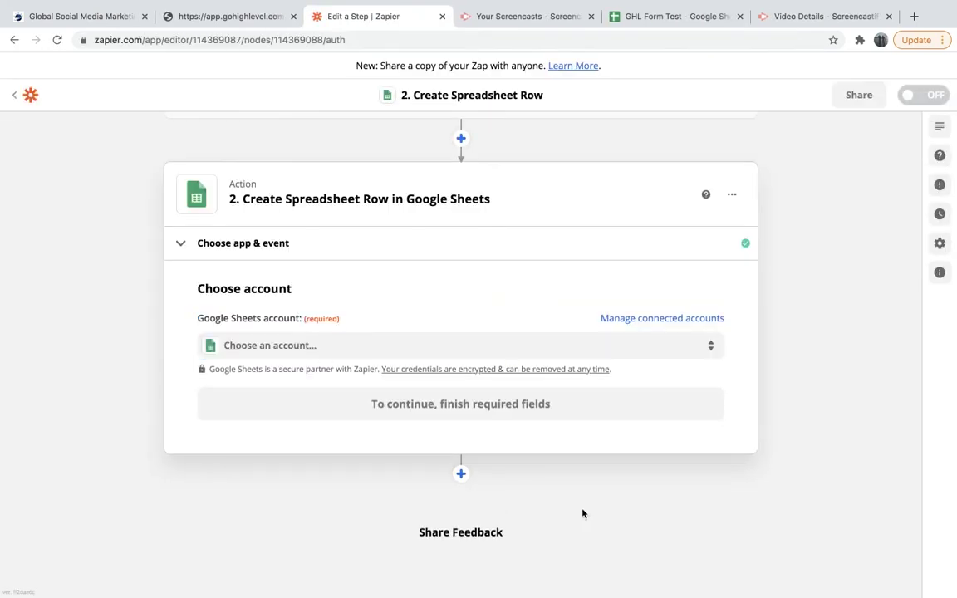
left_click(675, 348)
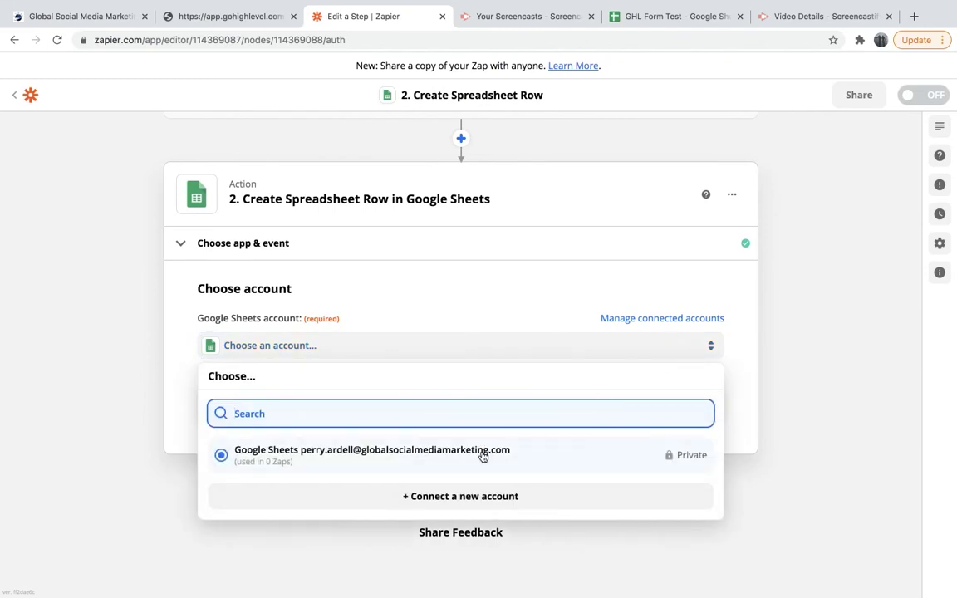
left_click(483, 456)
left_click(656, 403)
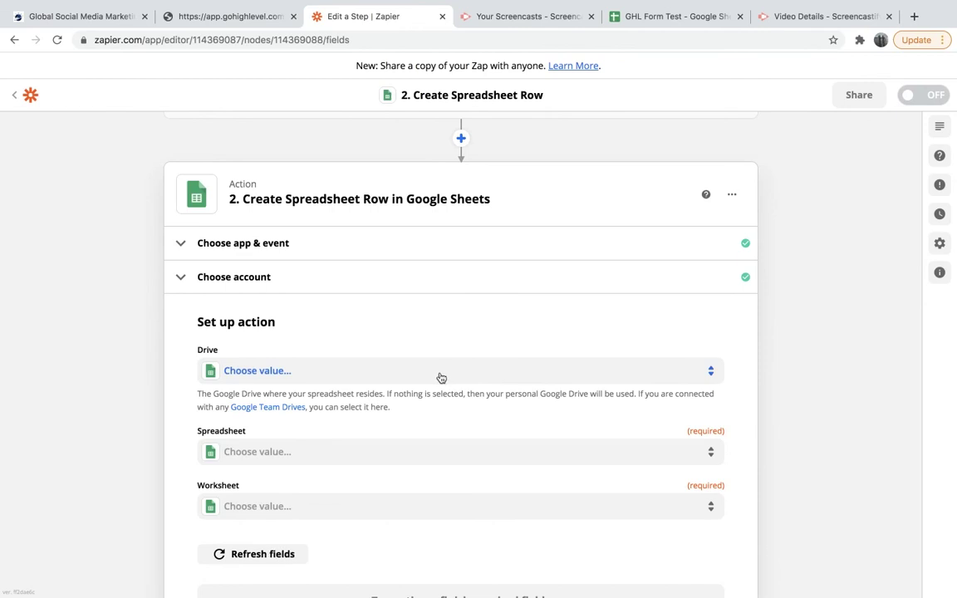
left_click(441, 376)
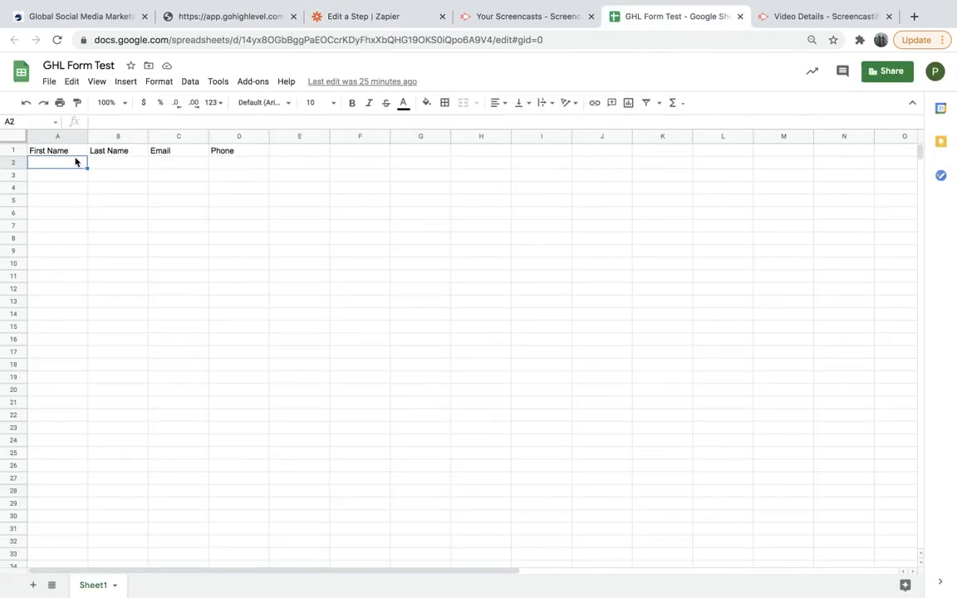
left_click(73, 152)
left_click(122, 151)
left_click(166, 151)
left_click(222, 151)
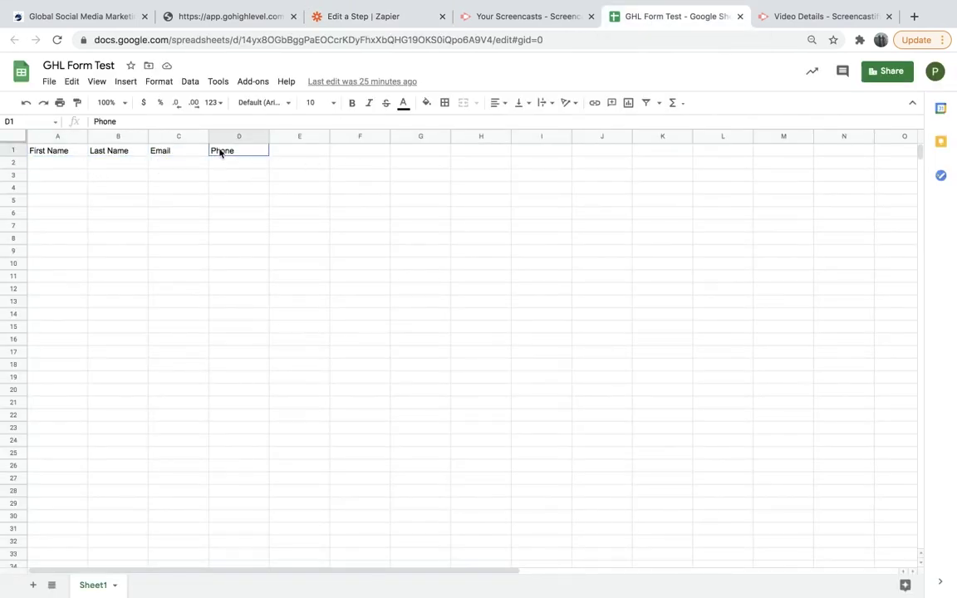
left_click(231, 19)
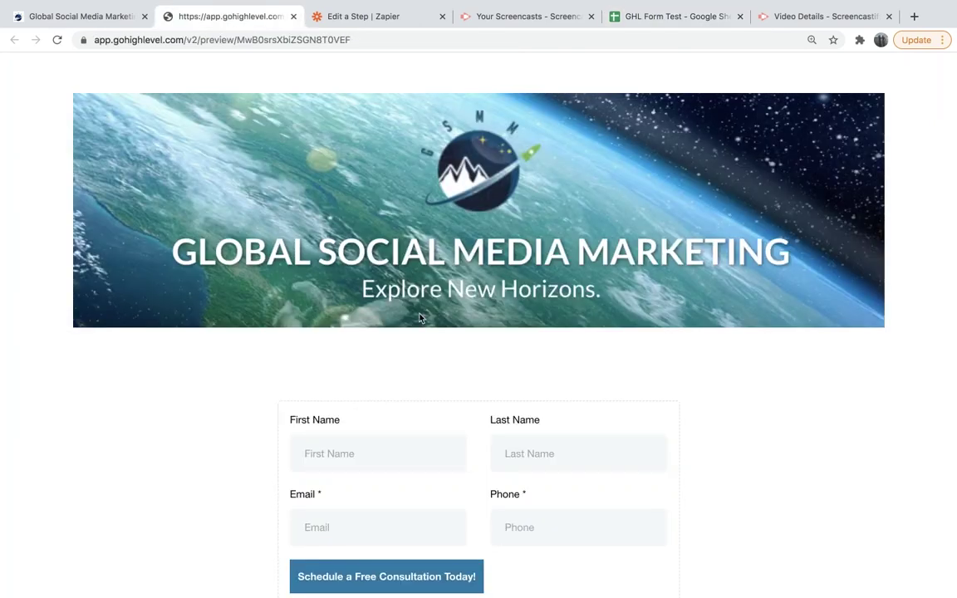
scroll(421, 319, "down", 1)
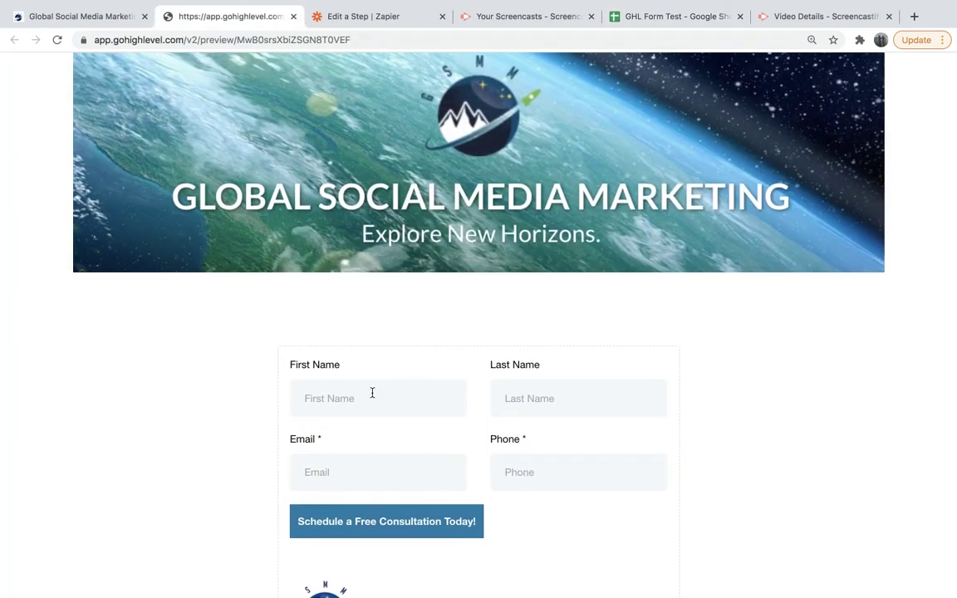
scroll(372, 393, "down", 2)
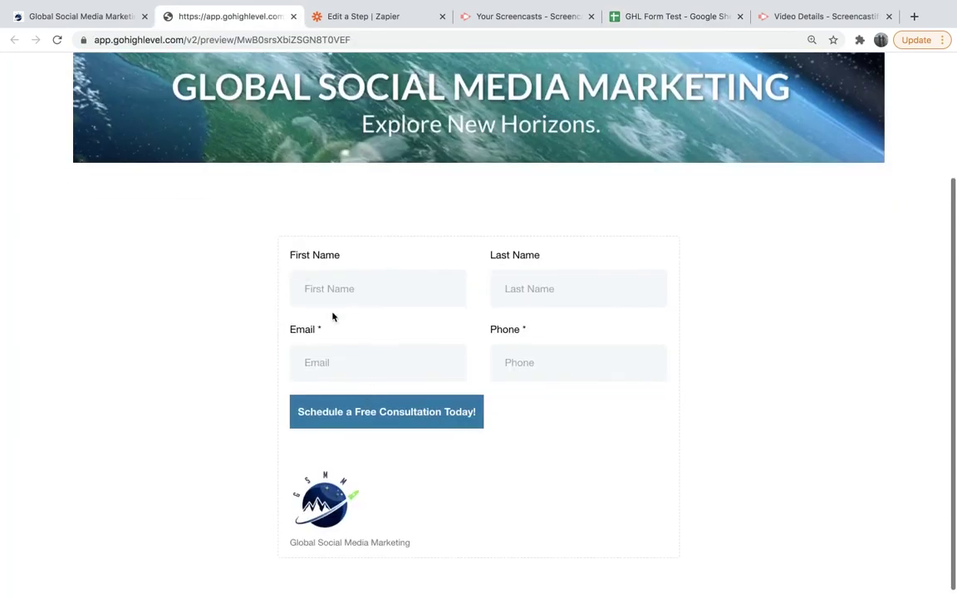
left_click(842, 7)
left_click(654, 47)
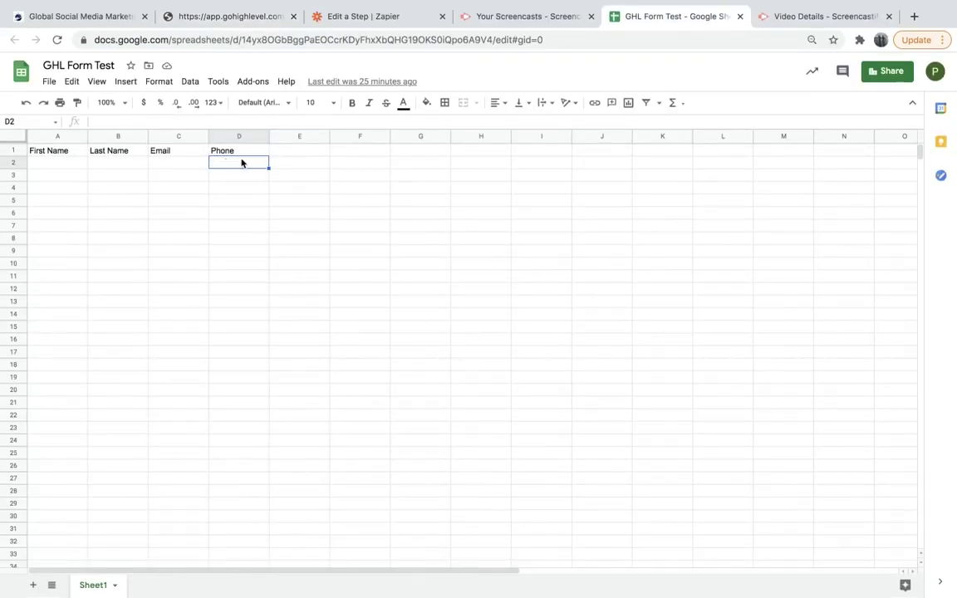
Pick drive My Google Drive, spreadsheet GHL Form Test and worksheet Sheet1 for the row action.
left_click(386, 15)
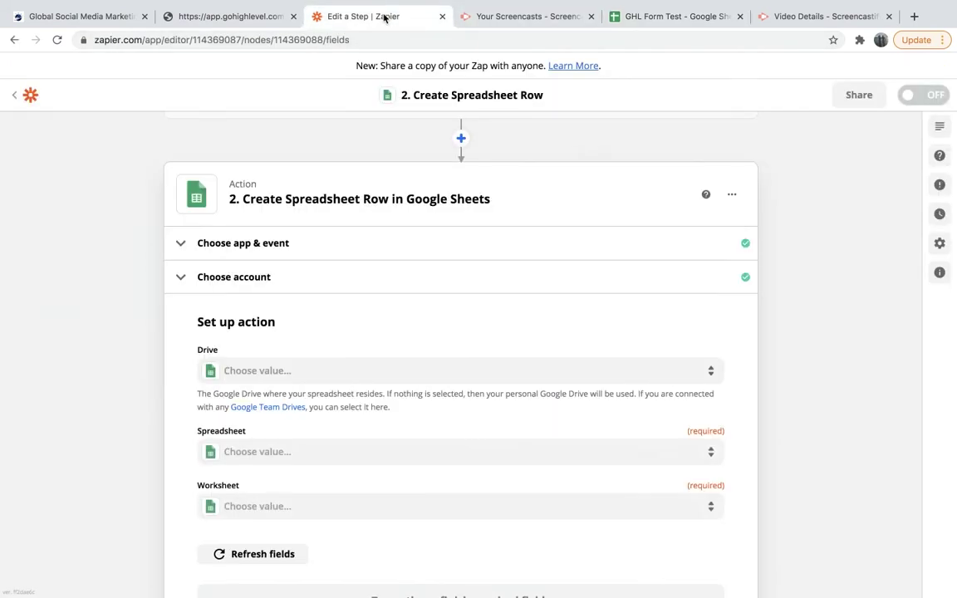
left_click(153, 384)
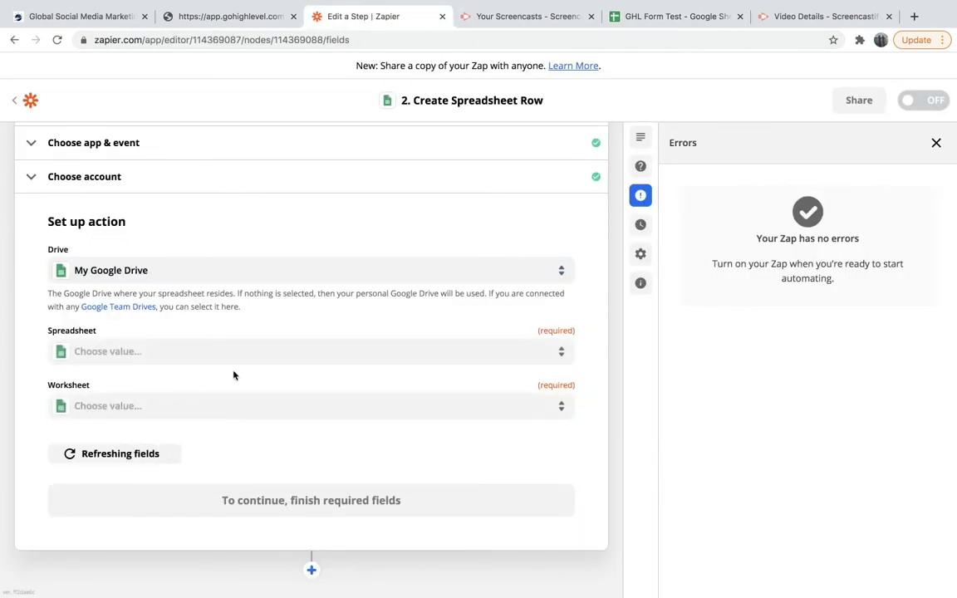
left_click(280, 359)
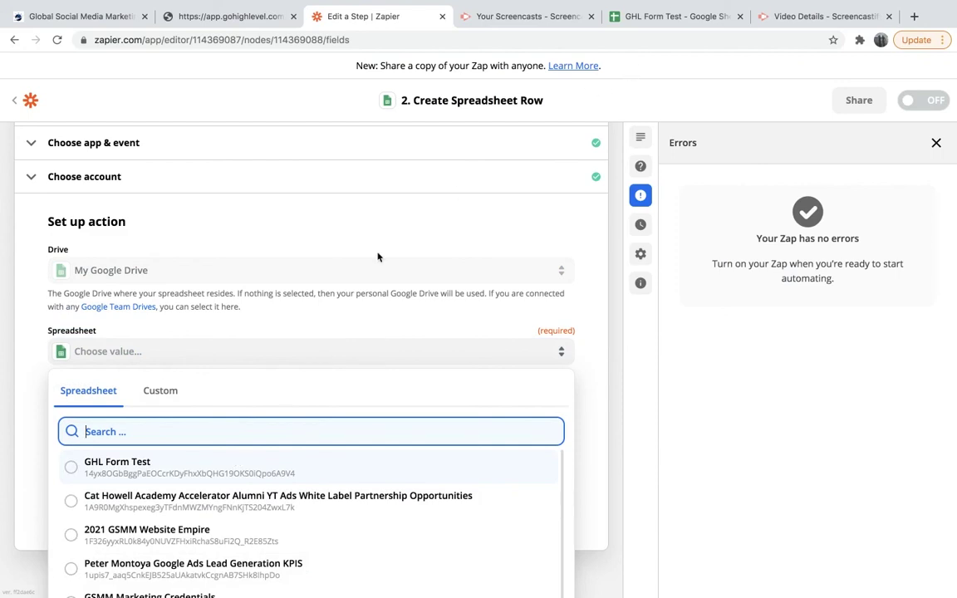
left_click(177, 462)
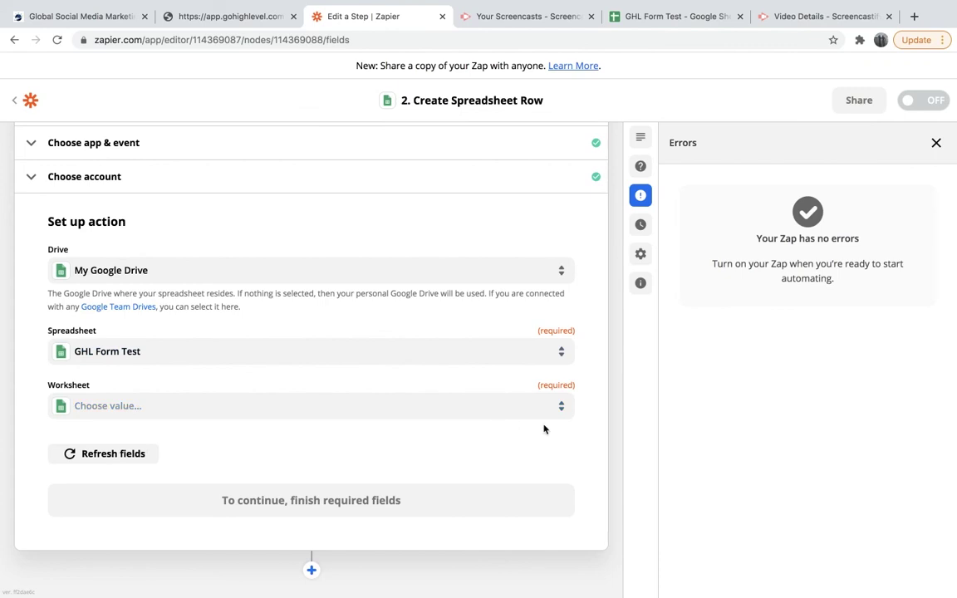
left_click(561, 406)
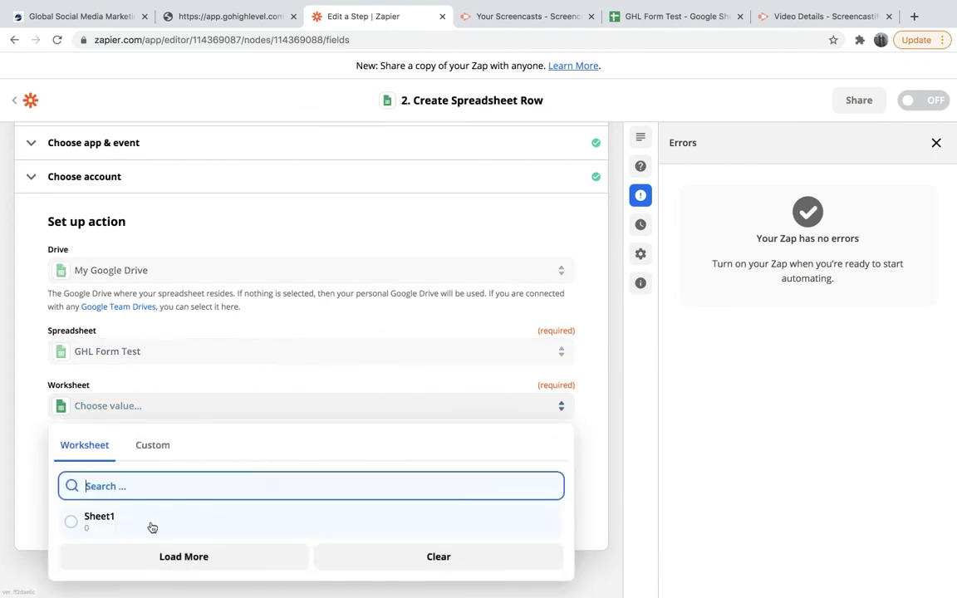
left_click(152, 527)
Map the Catch Hook first name into the First Name column.
scroll(211, 493, "down", 1)
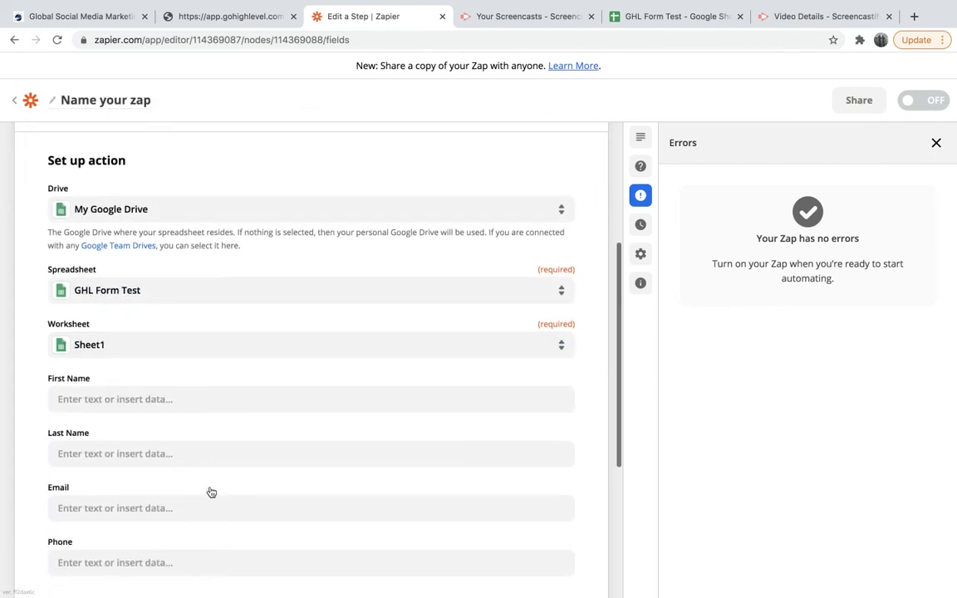
scroll(211, 493, "down", 1)
scroll(158, 391, "down", 2)
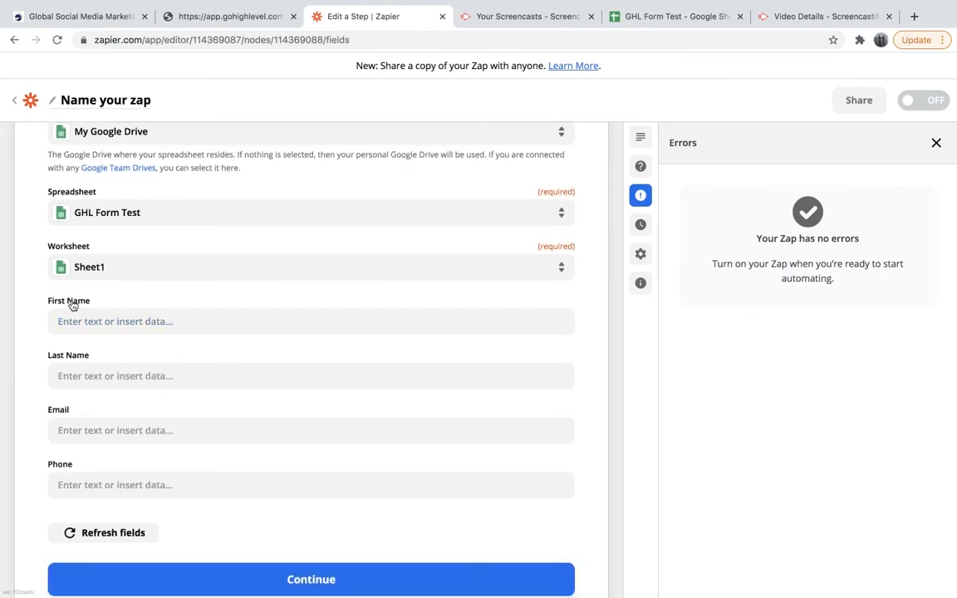
left_click(145, 326)
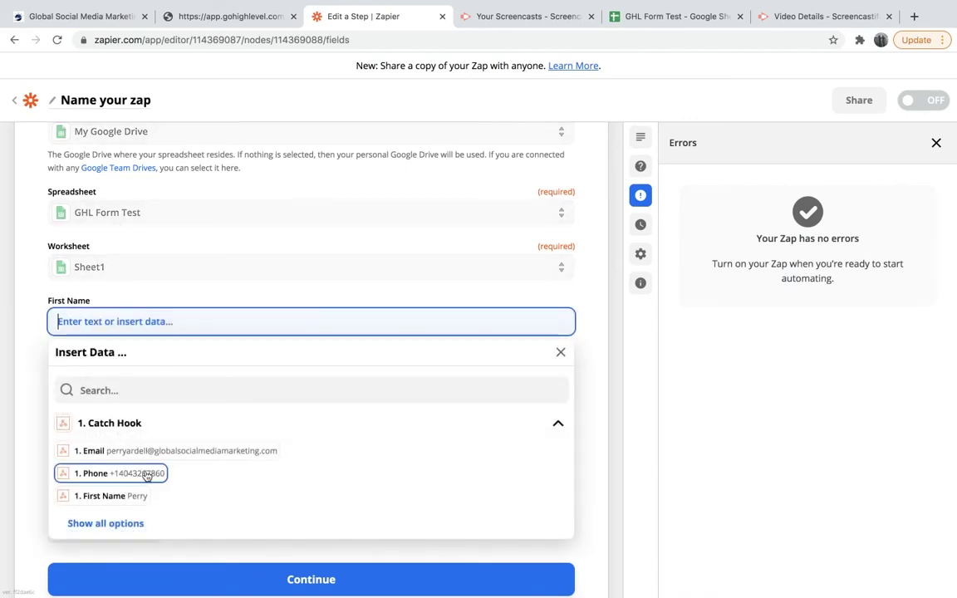
scroll(152, 470, "down", 1)
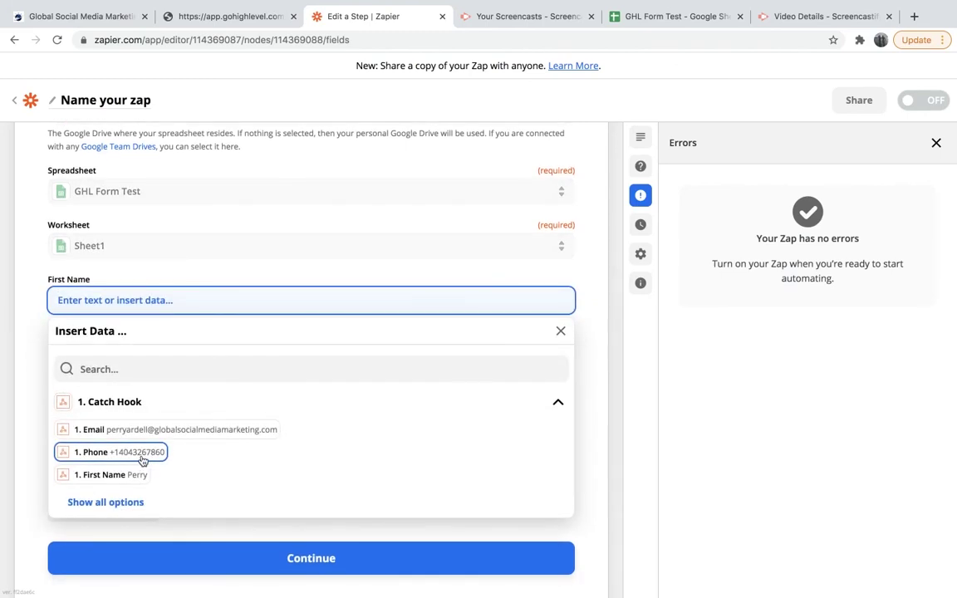
left_click(112, 474)
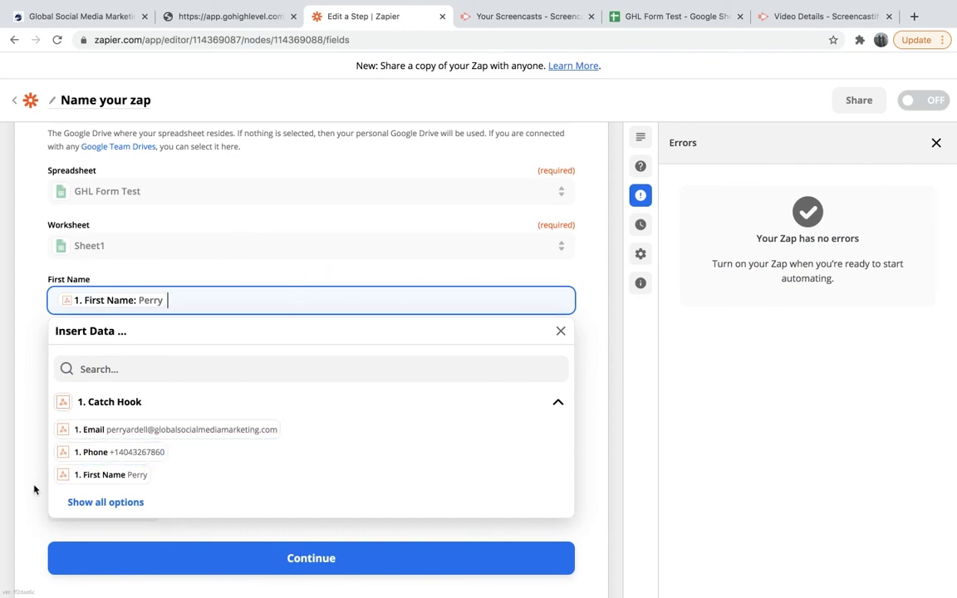
left_click(33, 441)
Map the Catch Hook last name, email and phone into Last Name, Email and Phone.
left_click(131, 356)
scroll(124, 523, "down", 1)
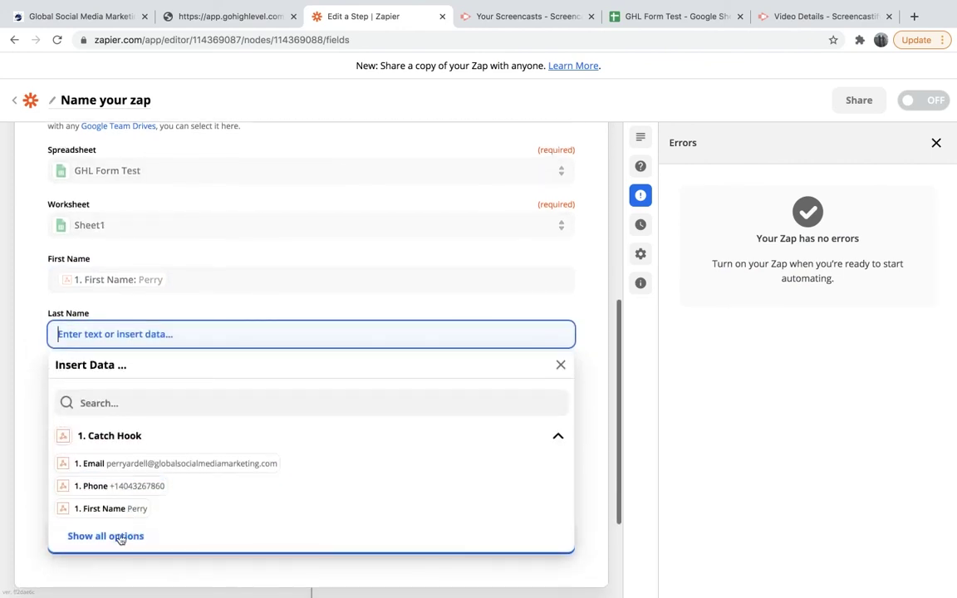
left_click(122, 538)
left_click(117, 536)
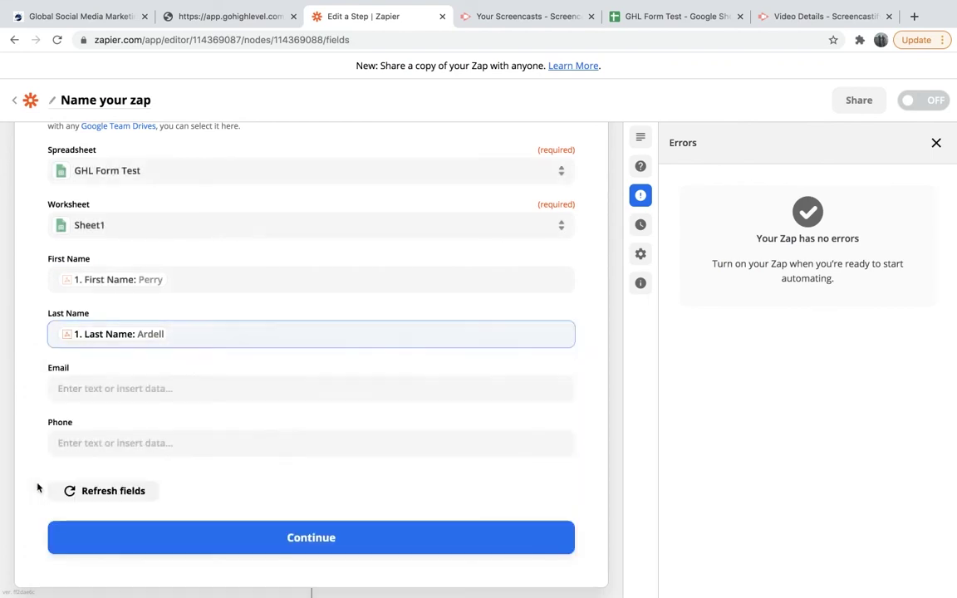
left_click(164, 397)
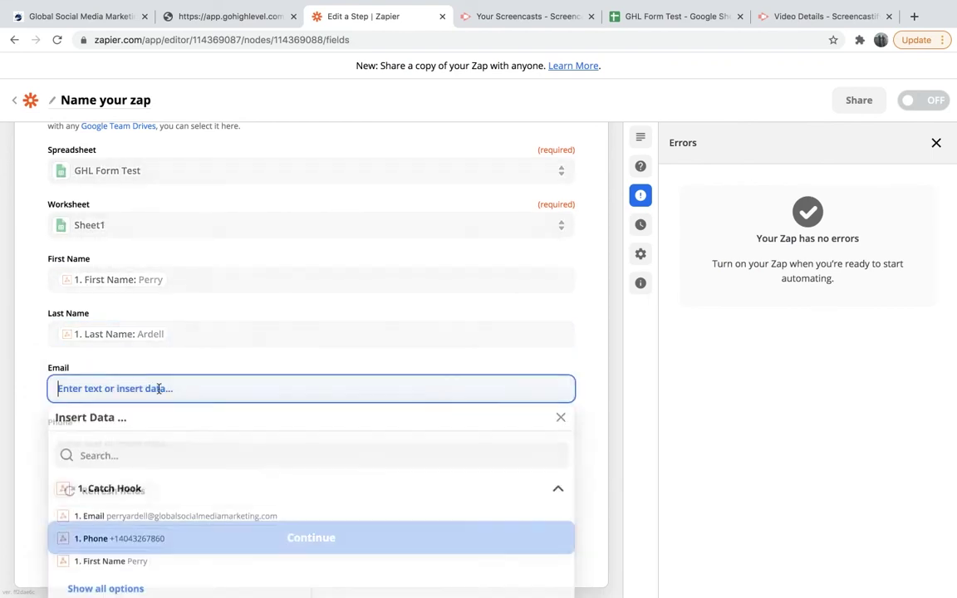
left_click(92, 518)
left_click(124, 442)
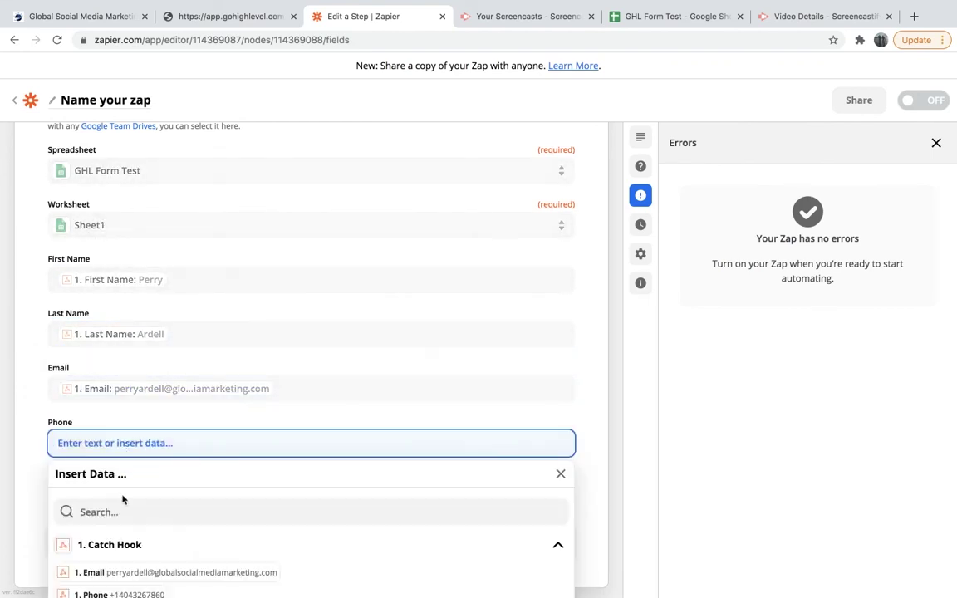
left_click(84, 569)
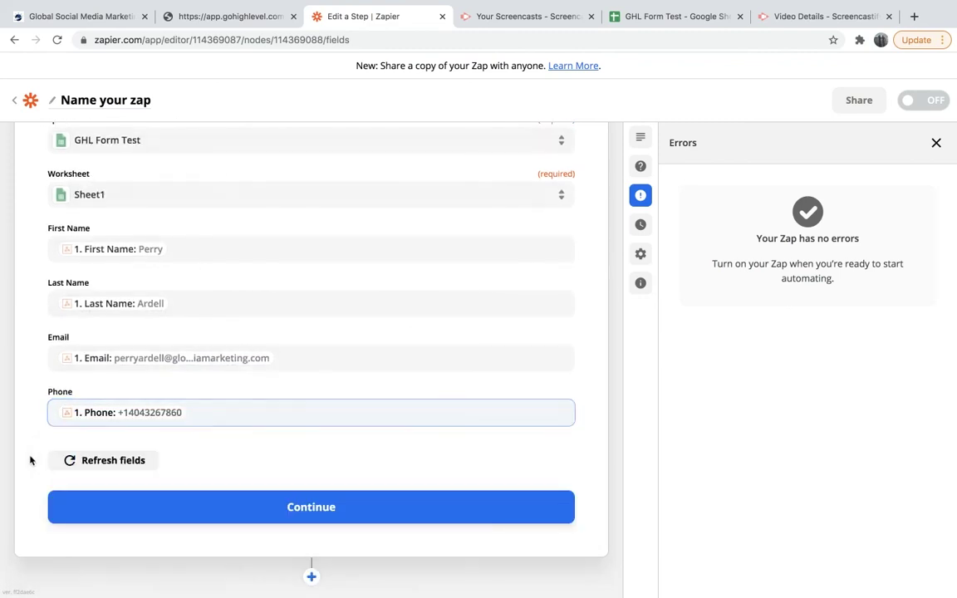
Confirm the column mapping and send a test row to the Google Sheet.
left_click(188, 508)
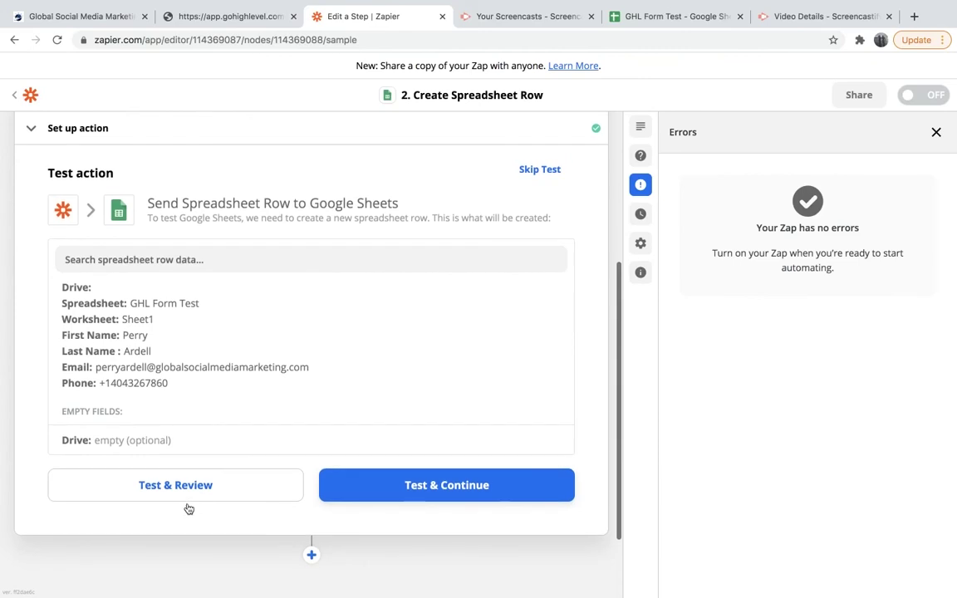
left_click(359, 495)
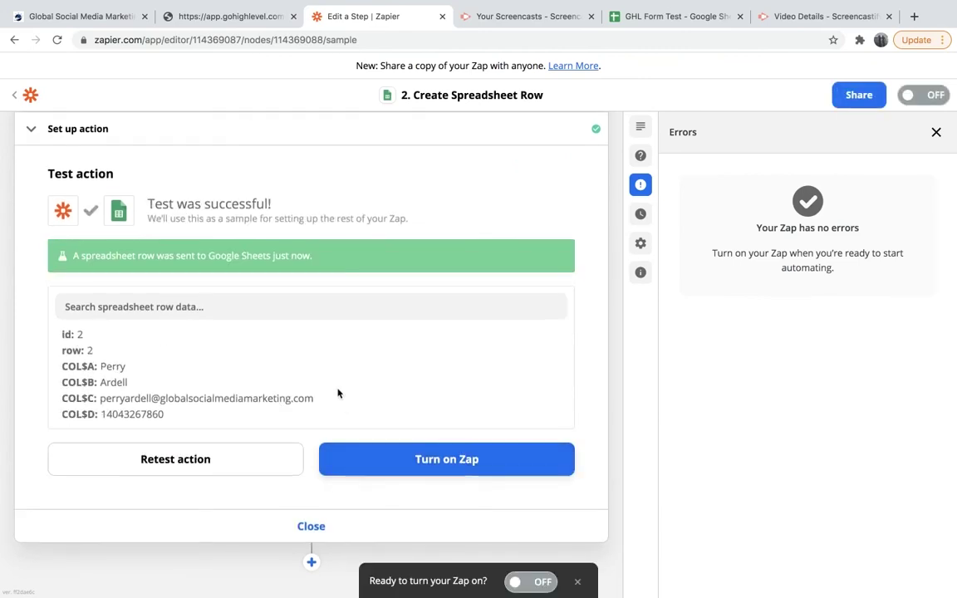
scroll(337, 393, "up", 1)
Select A2:D2 on the GHL Form Test sheet to check the test contact's row.
left_click(667, 16)
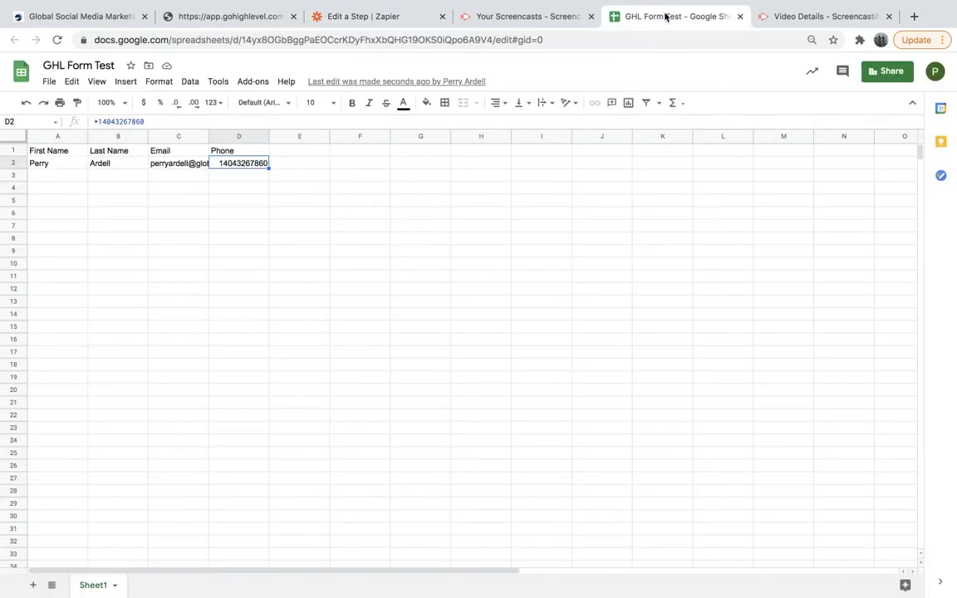
left_click_drag(46, 164, 227, 164)
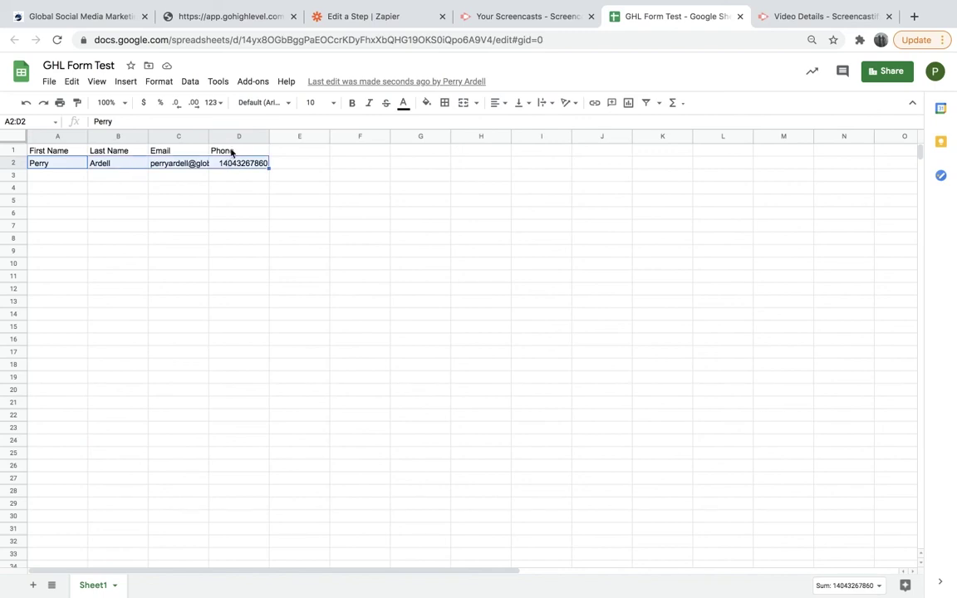
Return to Zapier's successful Create Spreadsheet Row test results.
left_click(342, 18)
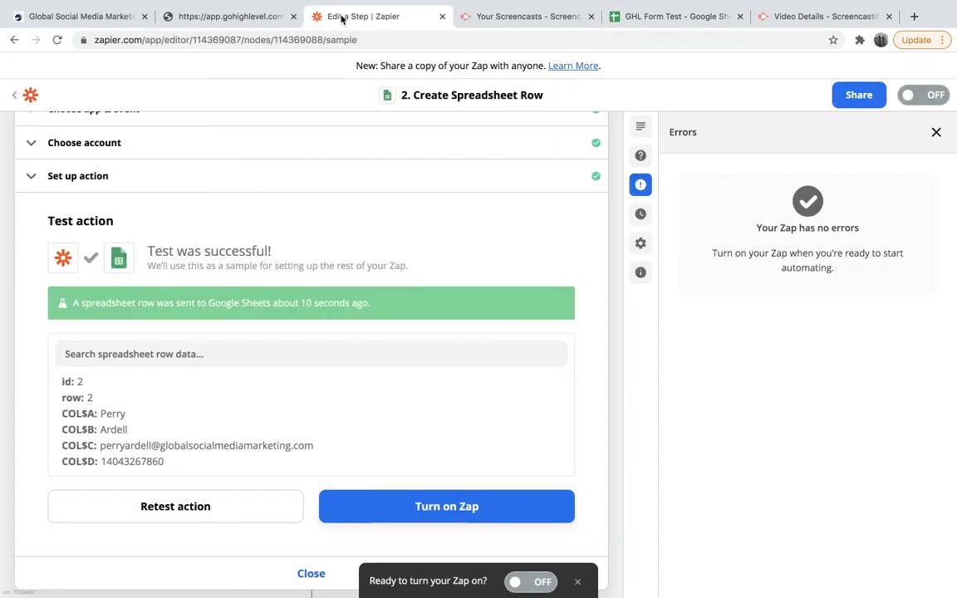